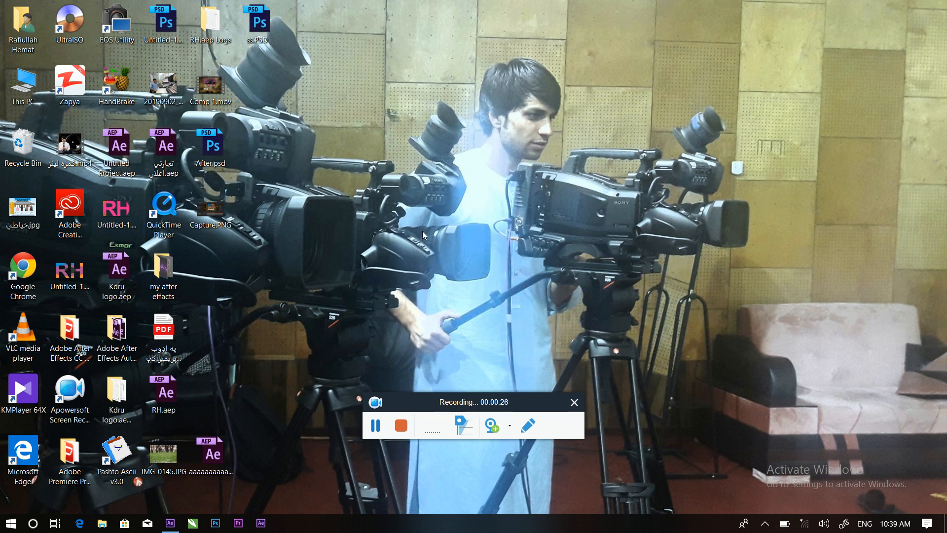
# Refresh the desktop, open the my after effects folder, and play the محمد.mov video.
pyautogui.rightClick(502, 164)
pyautogui.click(464, 221)
pyautogui.doubleClick(167, 293)
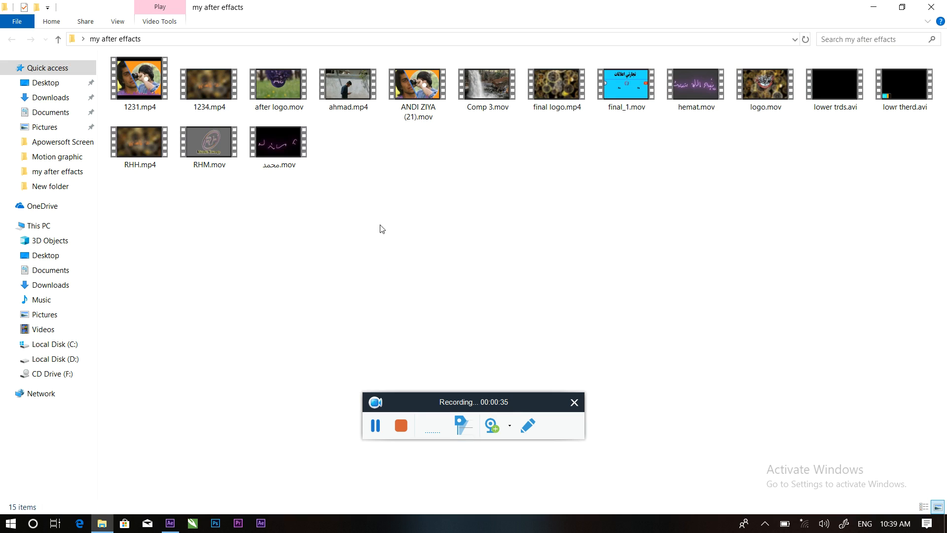
pyautogui.doubleClick(283, 144)
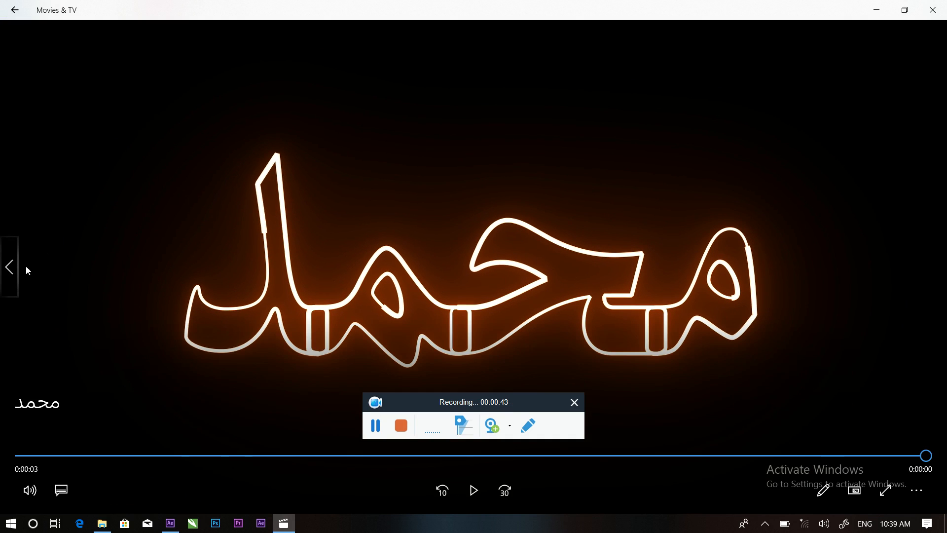
# Play the RHM.mov logo video, replay it from the beginning, and close the player and the folder.
pyautogui.click(13, 270)
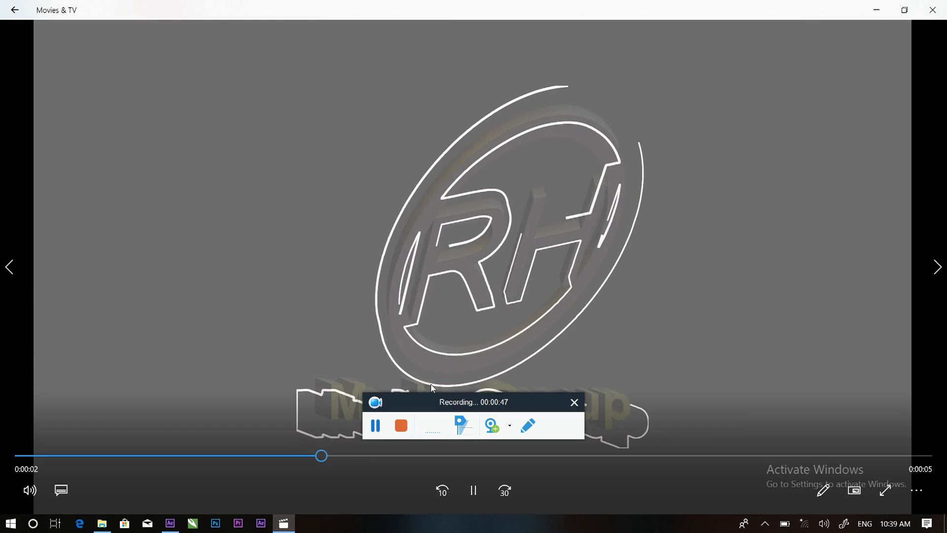
pyautogui.moveTo(427, 404); pyautogui.dragTo(877, 412)
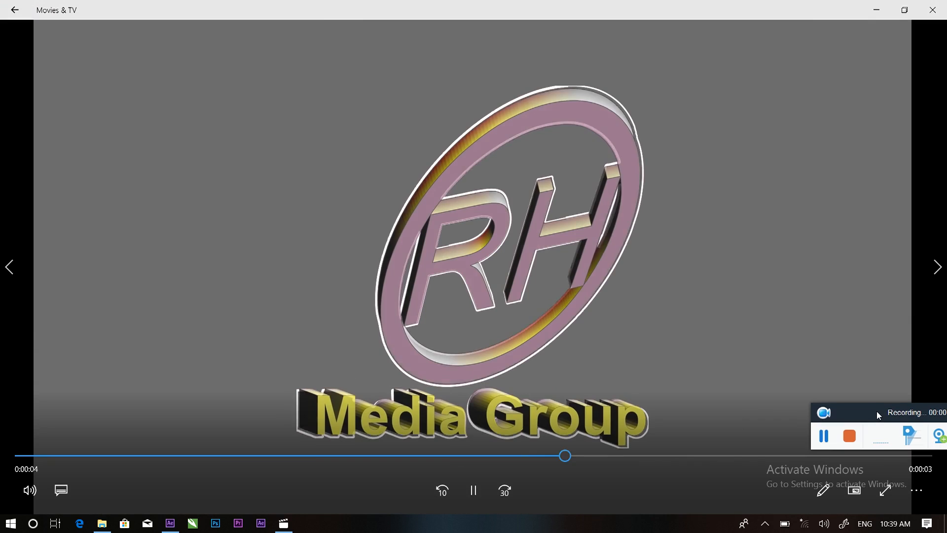
pyautogui.click(172, 457)
pyautogui.click(29, 456)
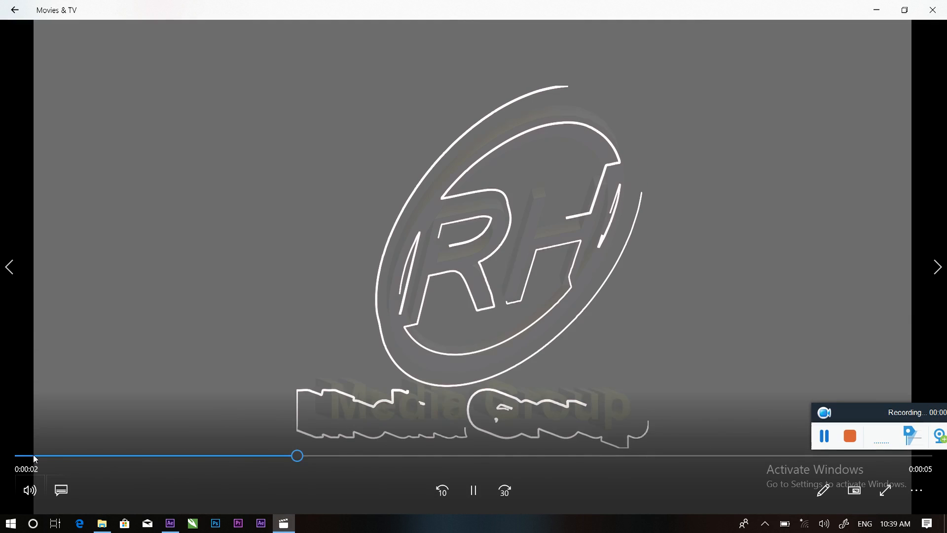
pyautogui.click(221, 338)
pyautogui.click(936, 12)
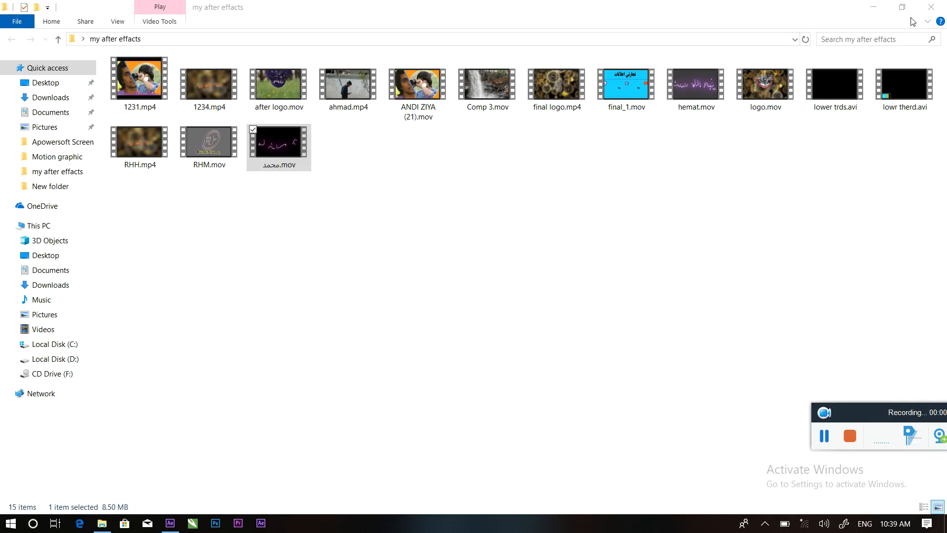
pyautogui.click(936, 9)
# Refresh the desktop and browse to the plaghn folder inside aftrefict\my kors on Local Disk (D:).
pyautogui.rightClick(401, 140)
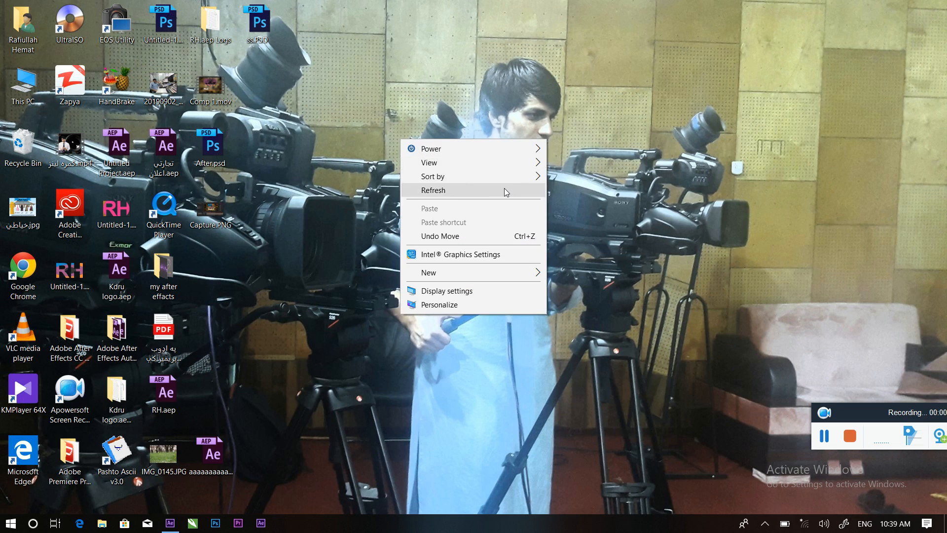
pyautogui.click(504, 190)
pyautogui.doubleClick(20, 102)
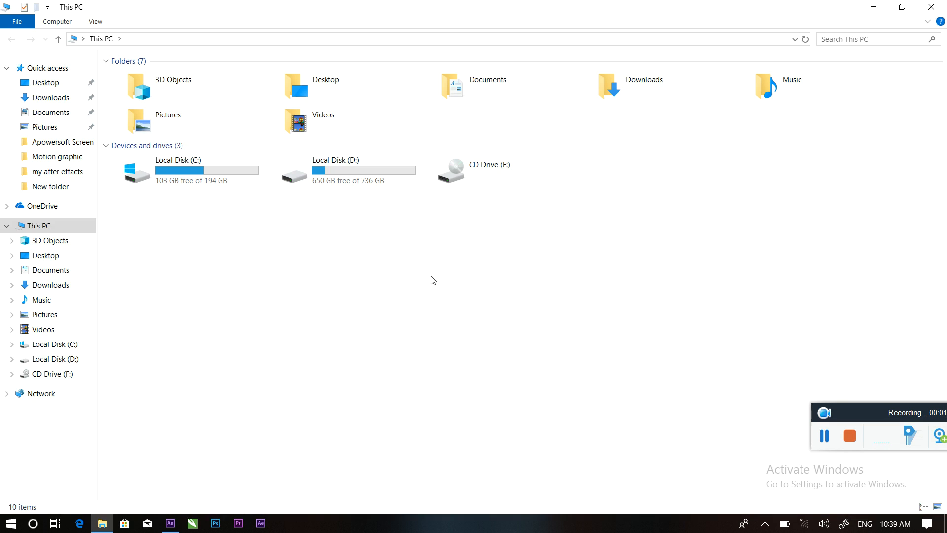
pyautogui.doubleClick(355, 171)
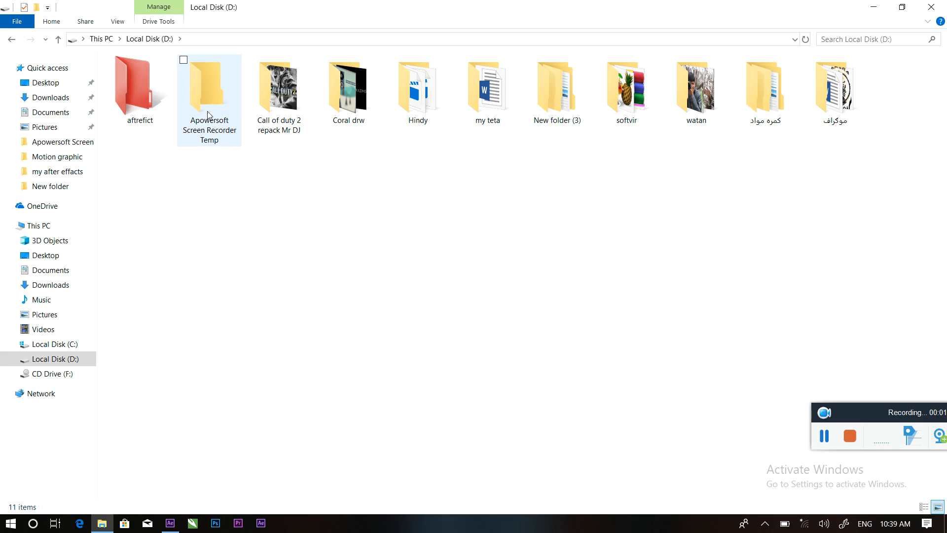
pyautogui.doubleClick(155, 102)
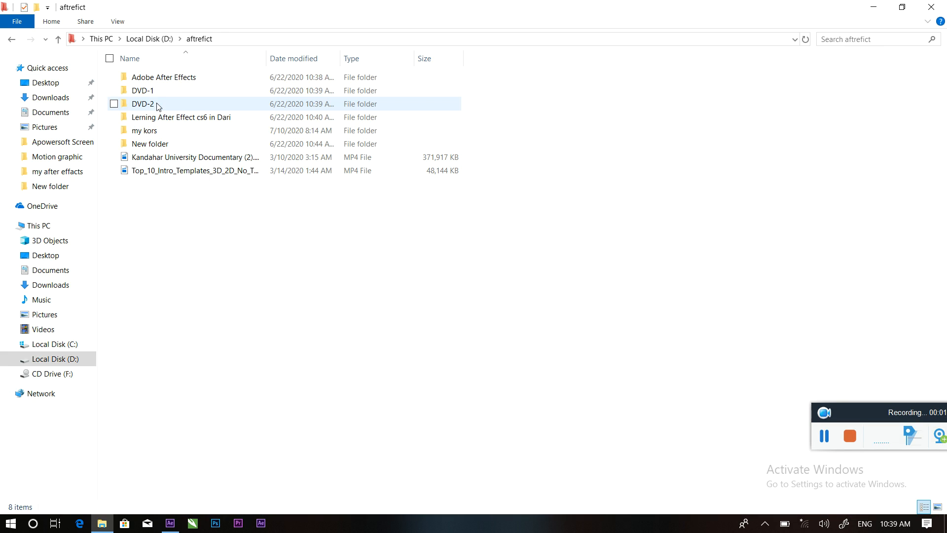
pyautogui.click(170, 130)
pyautogui.doubleClick(170, 130)
pyautogui.doubleClick(287, 93)
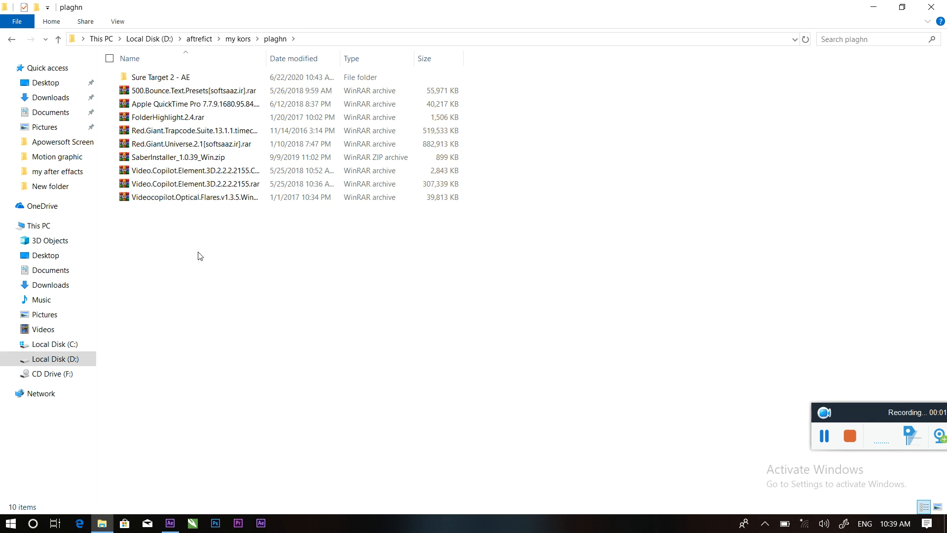
# Launch the Saber installer from the SaberInstaller_1.0.39_Win.zip archive and advance to the After Effects version selection.
pyautogui.rightClick(156, 160)
pyautogui.click(156, 166)
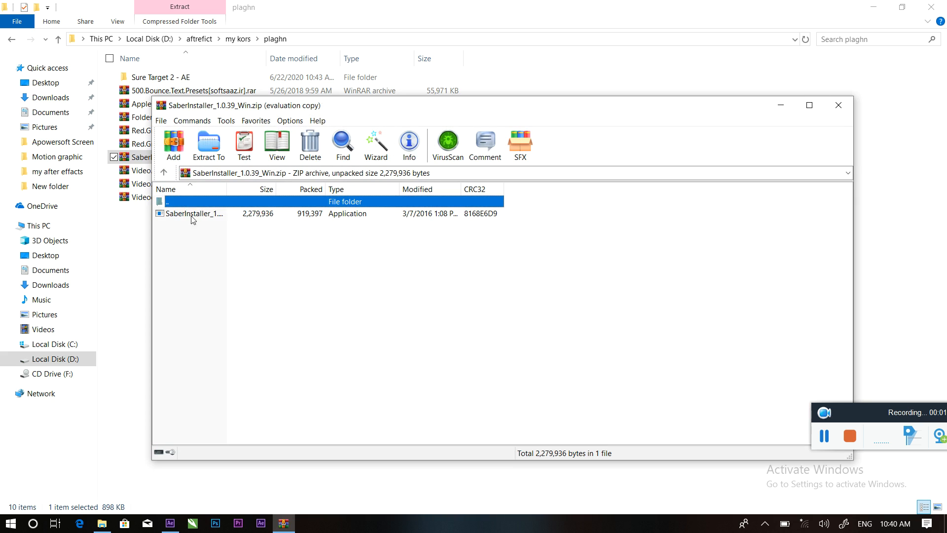
pyautogui.doubleClick(187, 213)
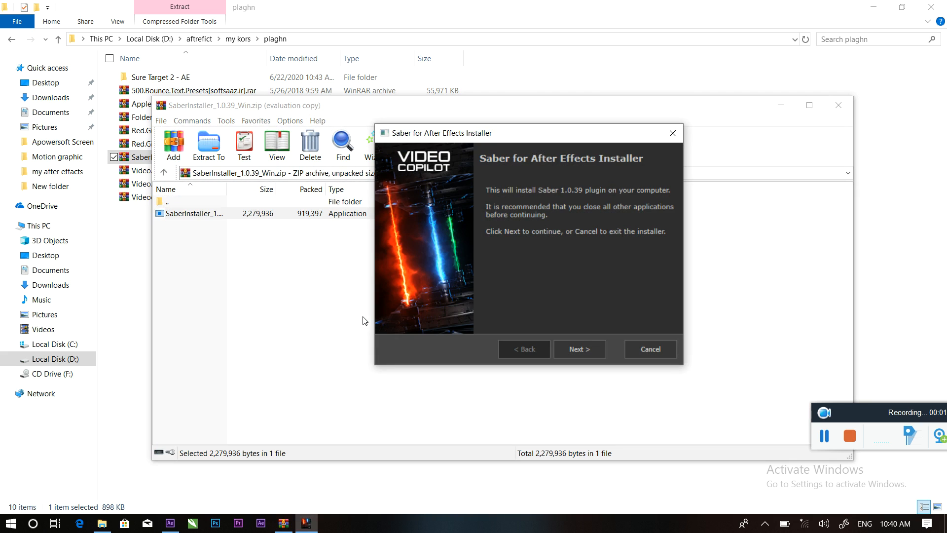
pyautogui.click(584, 350)
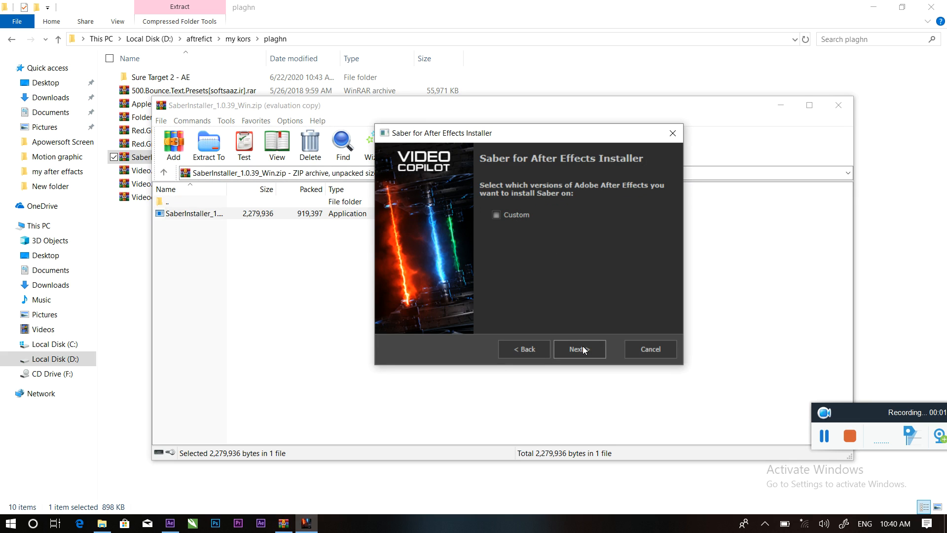
# Choose a custom install location and browse to C:\Program Files\Adobe\Adobe After Effects CC 2017\Support Files.
pyautogui.click(508, 230)
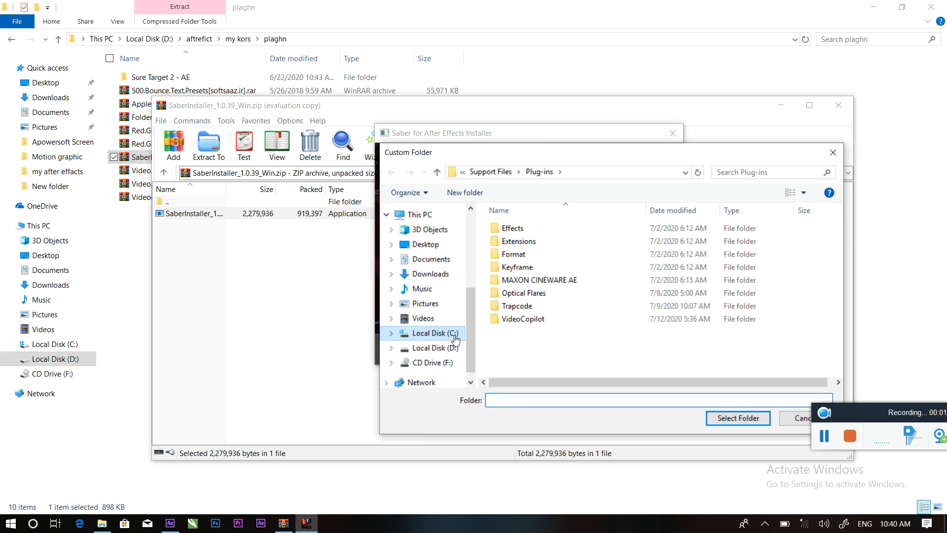
pyautogui.click(436, 348)
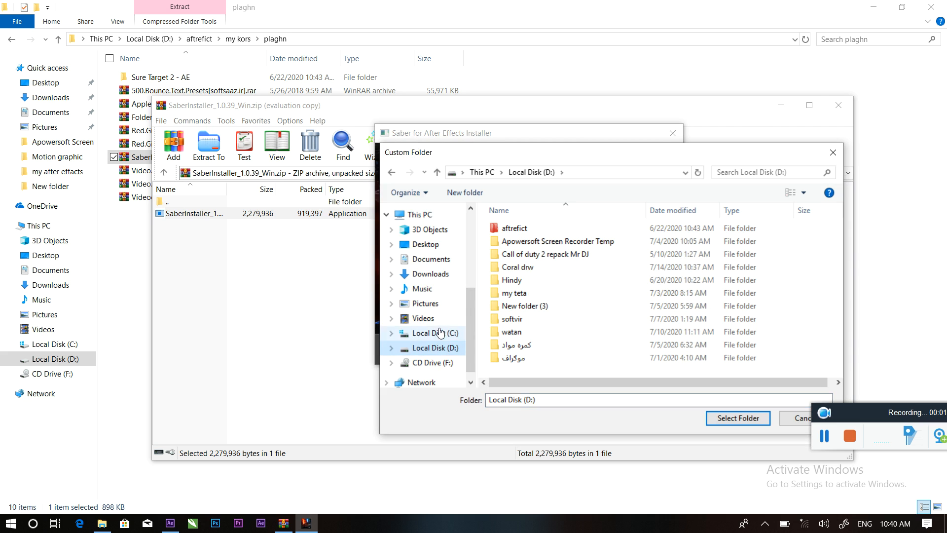
pyautogui.click(440, 333)
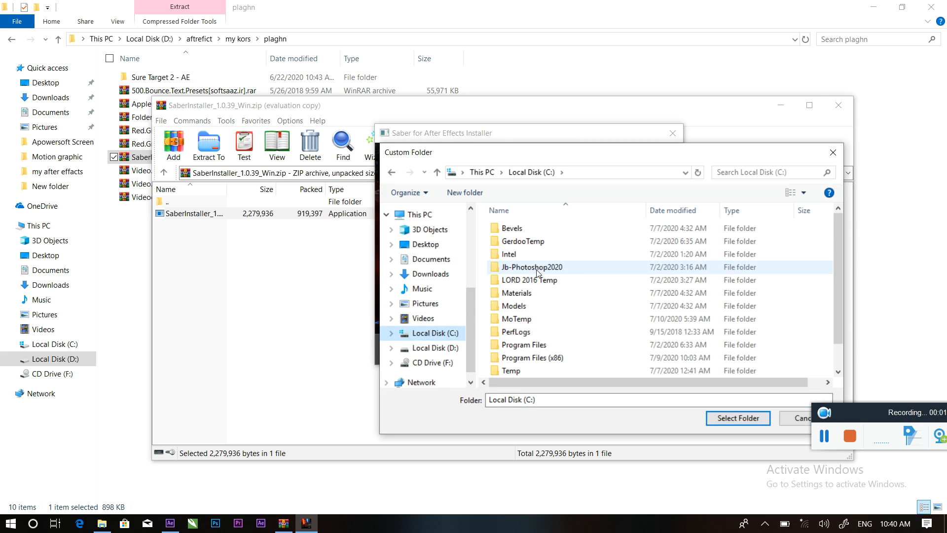
pyautogui.click(536, 346)
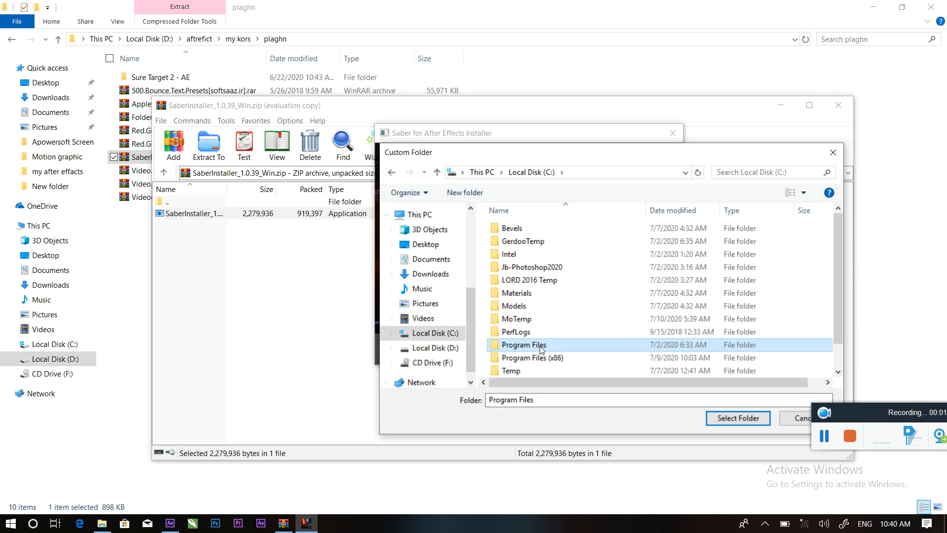
pyautogui.doubleClick(562, 349)
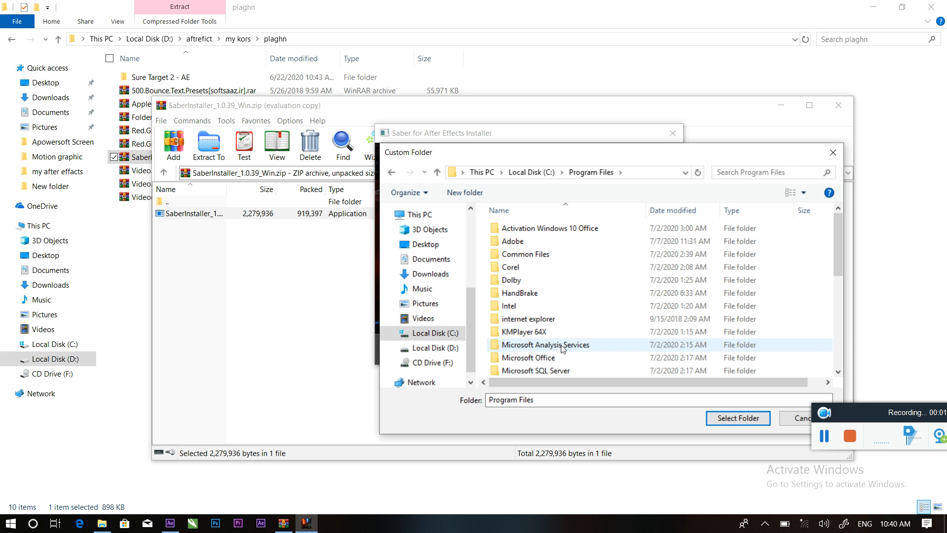
pyautogui.doubleClick(519, 242)
pyautogui.doubleClick(516, 228)
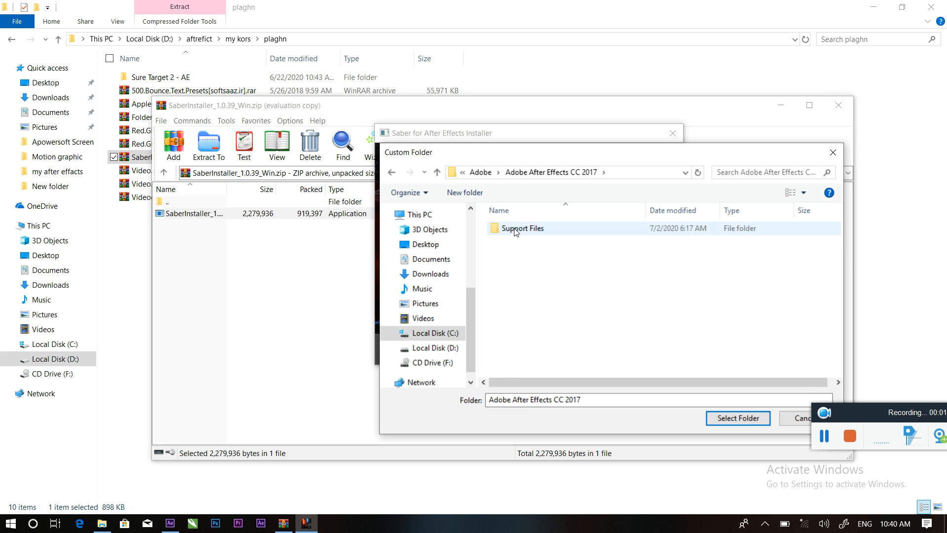
pyautogui.doubleClick(524, 229)
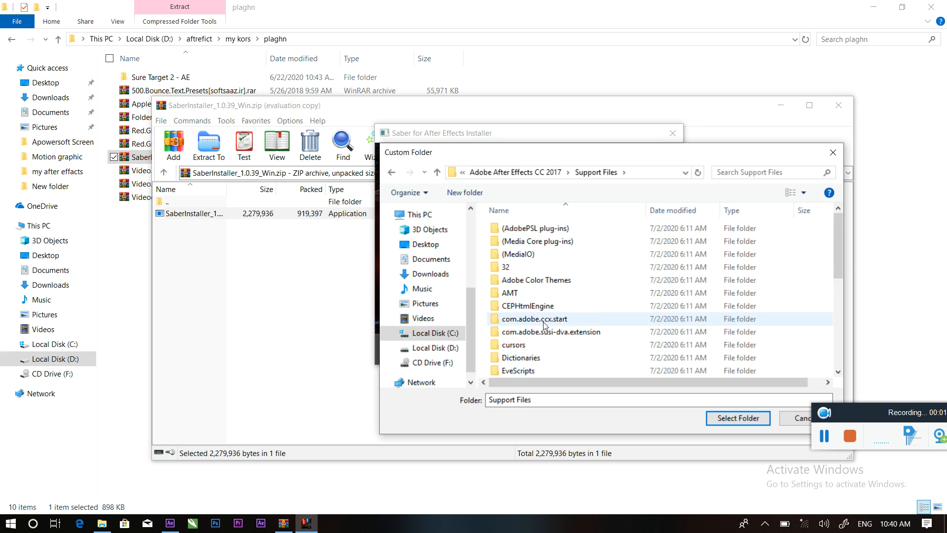
# Set the Plug-ins folder inside Support Files as Saber's custom install location.
pyautogui.scroll(-4, 545, 324)
pyautogui.click(513, 323)
pyautogui.doubleClick(546, 319)
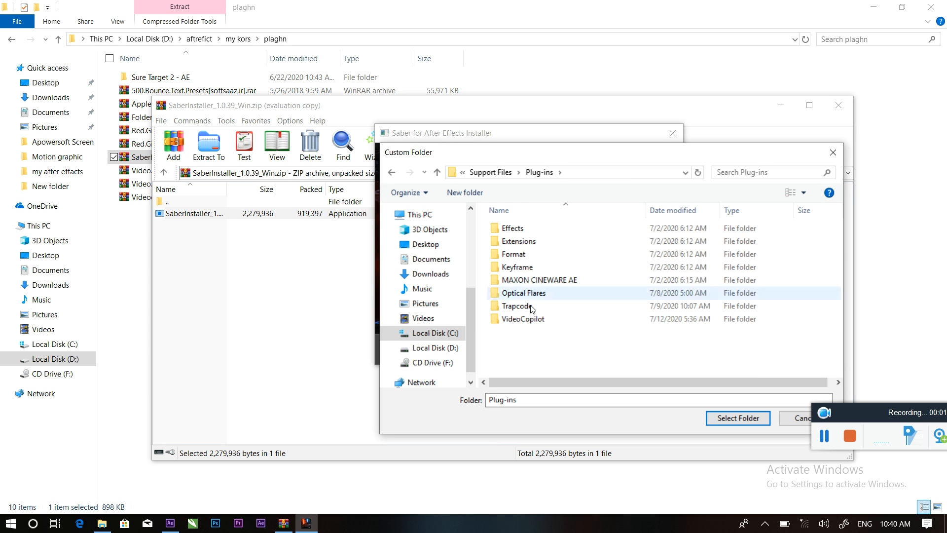
pyautogui.click(392, 172)
pyautogui.doubleClick(534, 369)
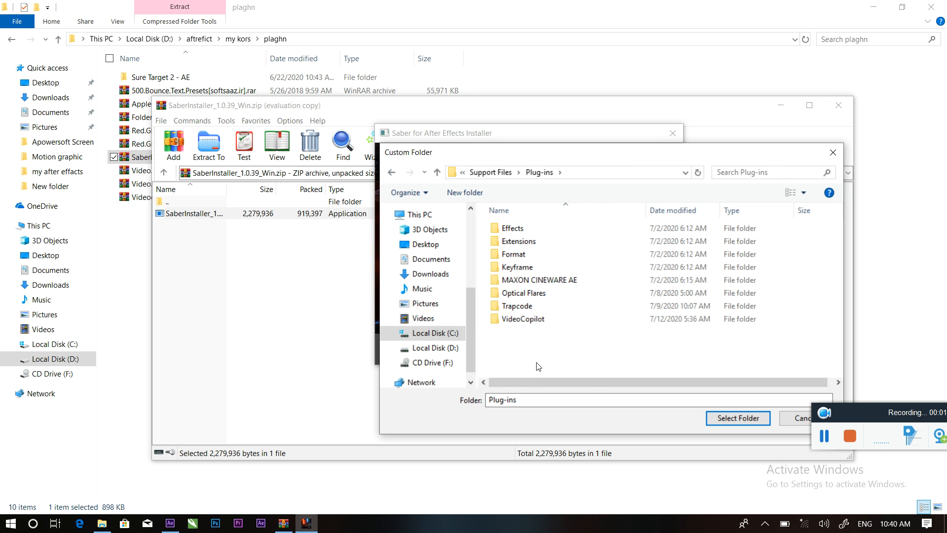
pyautogui.click(736, 418)
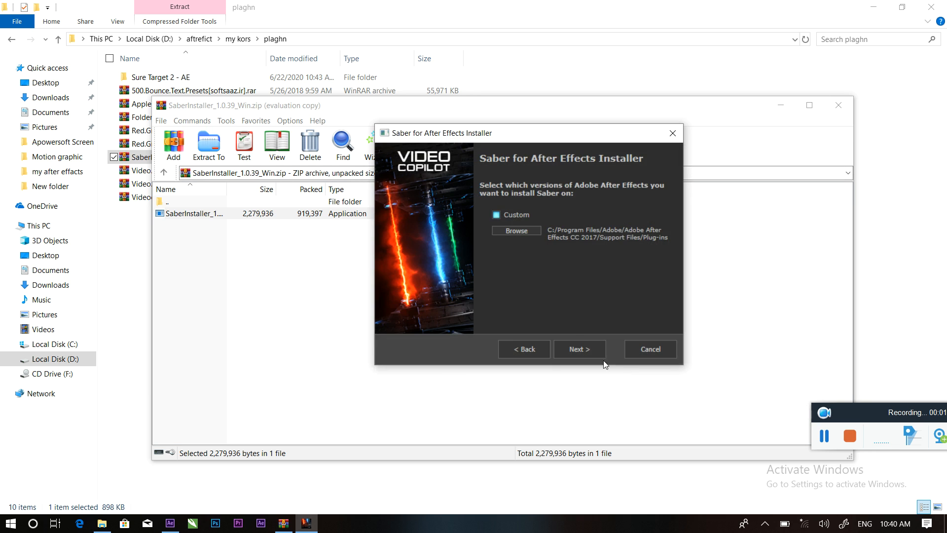
# Install Saber, finish the installer, close the archive and folder windows, and refresh the desktop.
pyautogui.click(572, 348)
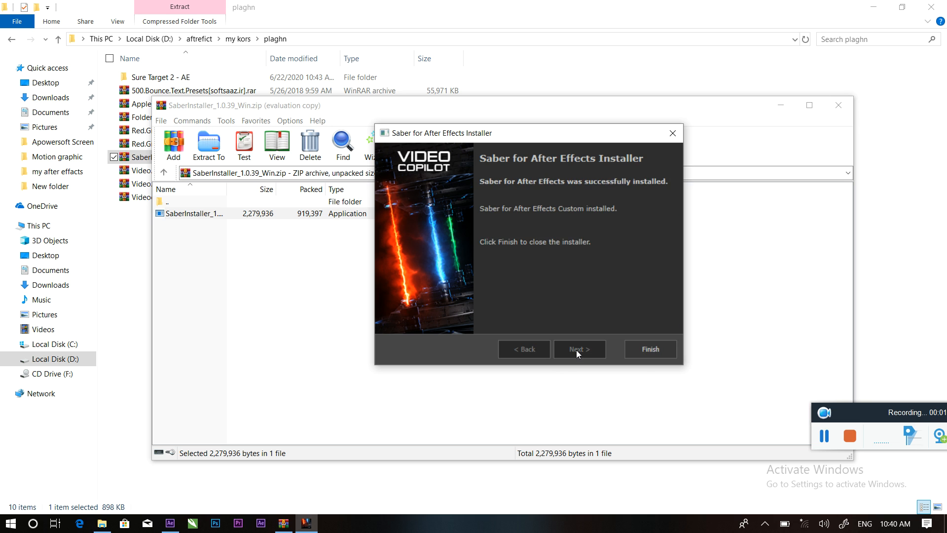
pyautogui.click(649, 351)
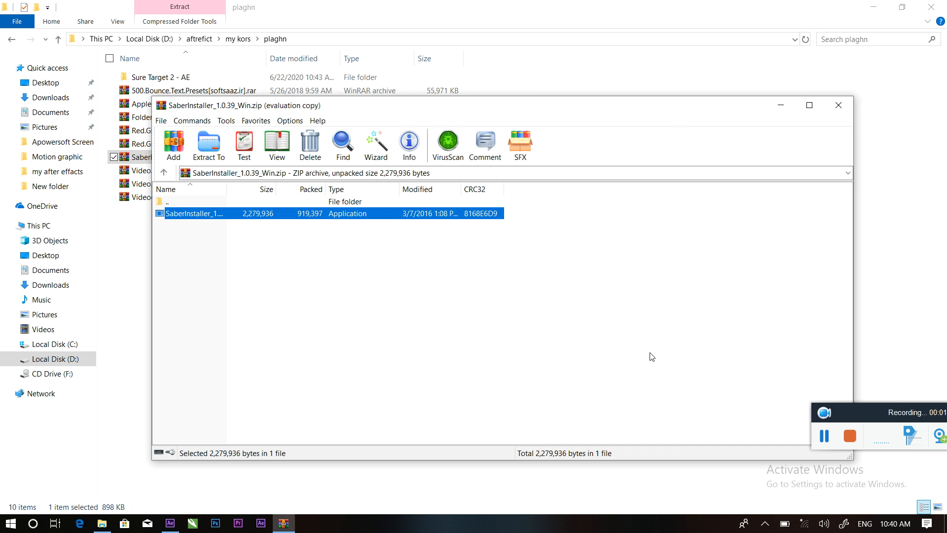
pyautogui.click(839, 105)
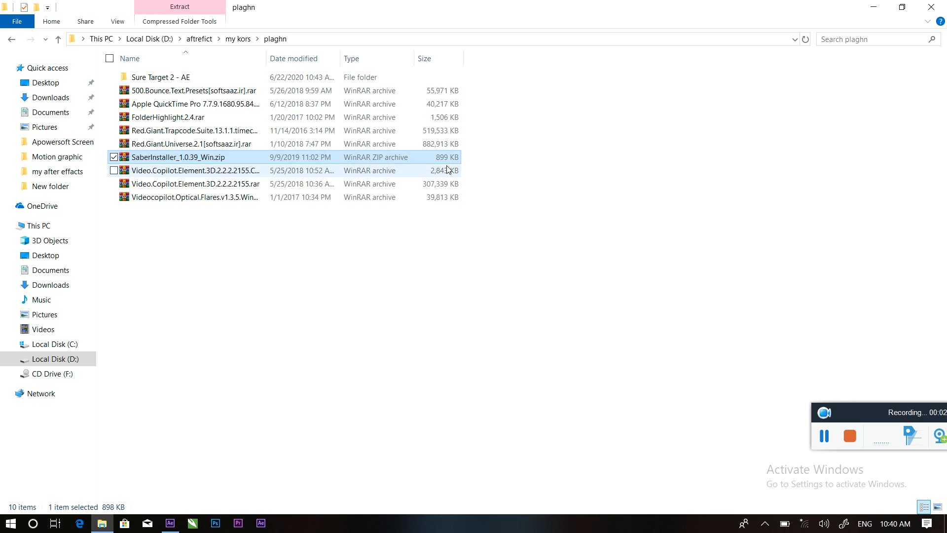
pyautogui.click(931, 7)
pyautogui.rightClick(553, 81)
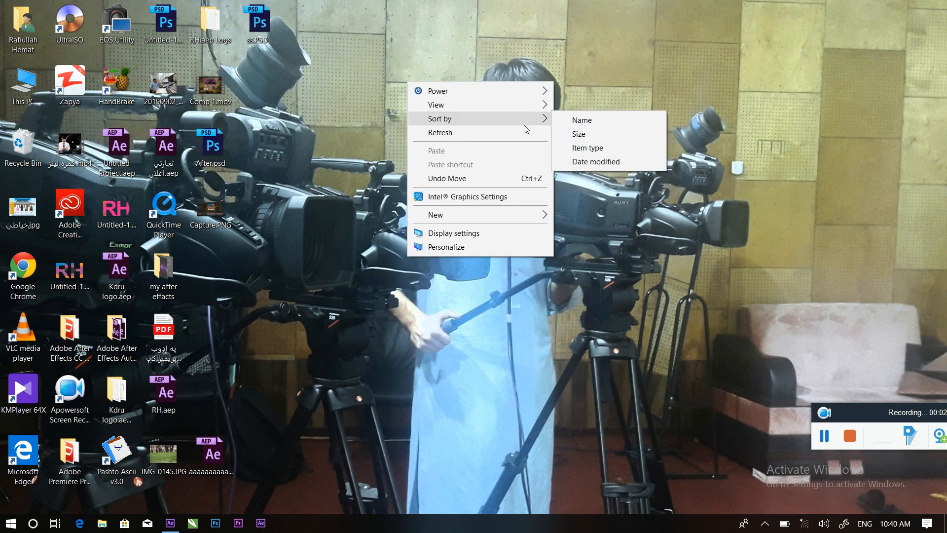
pyautogui.click(519, 133)
# Switch to After Effects and create composition Comp 1 with the HDTV 1080 25 preset, 1920 x 1080 px at 25 fps.
pyautogui.click(171, 523)
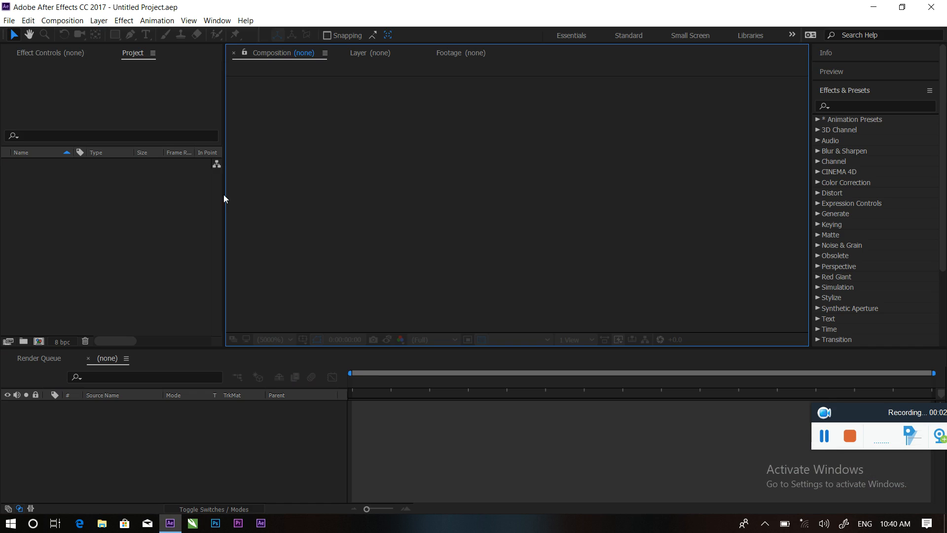
pyautogui.click(38, 341)
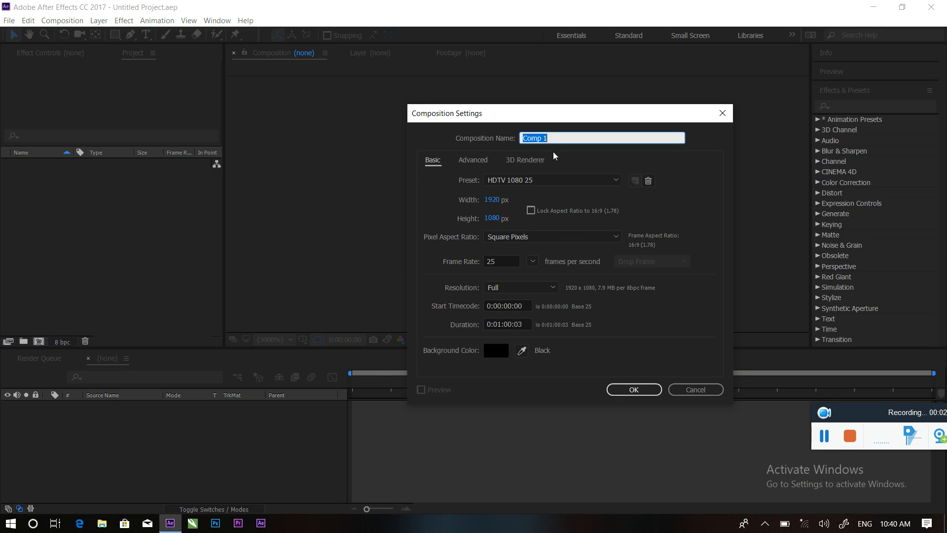
pyautogui.moveTo(553, 139); pyautogui.dragTo(517, 139)
pyautogui.click(627, 392)
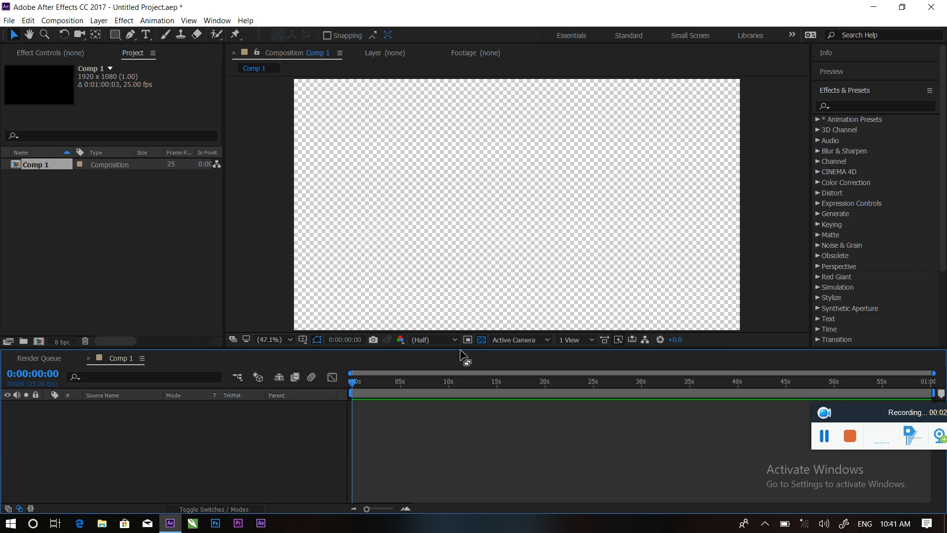
# Turn off the transparency grid and add a full-frame cyan solid layer to Comp 1.
pyautogui.click(482, 340)
pyautogui.rightClick(144, 428)
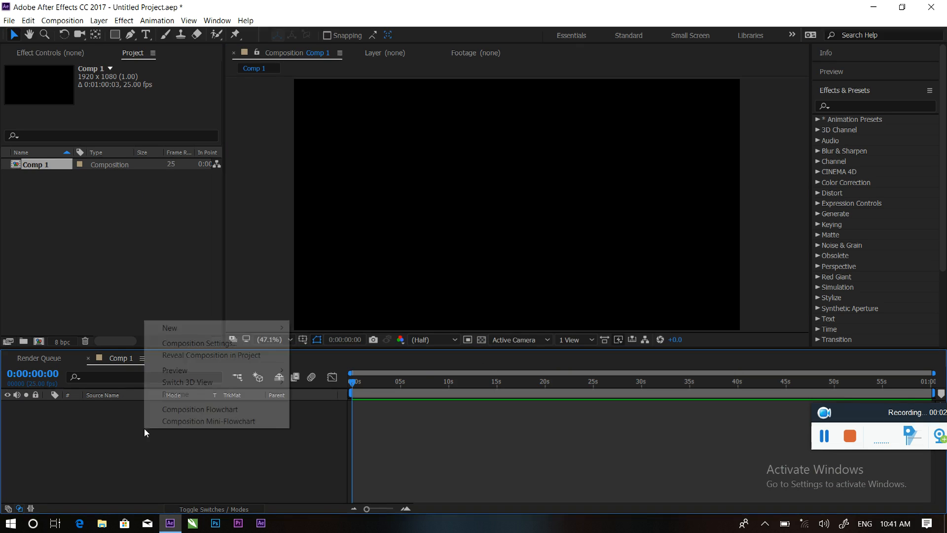
pyautogui.moveTo(167, 333)
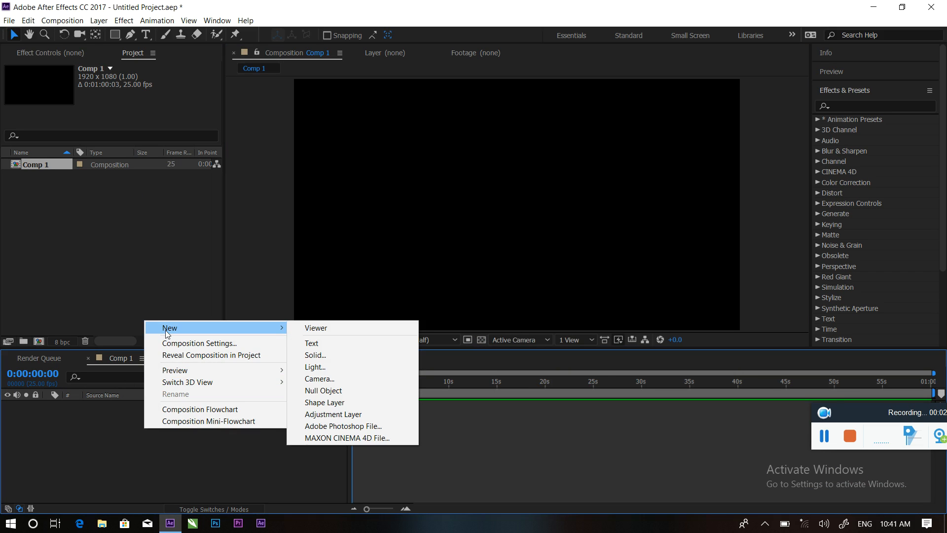
pyautogui.click(384, 352)
pyautogui.click(511, 376)
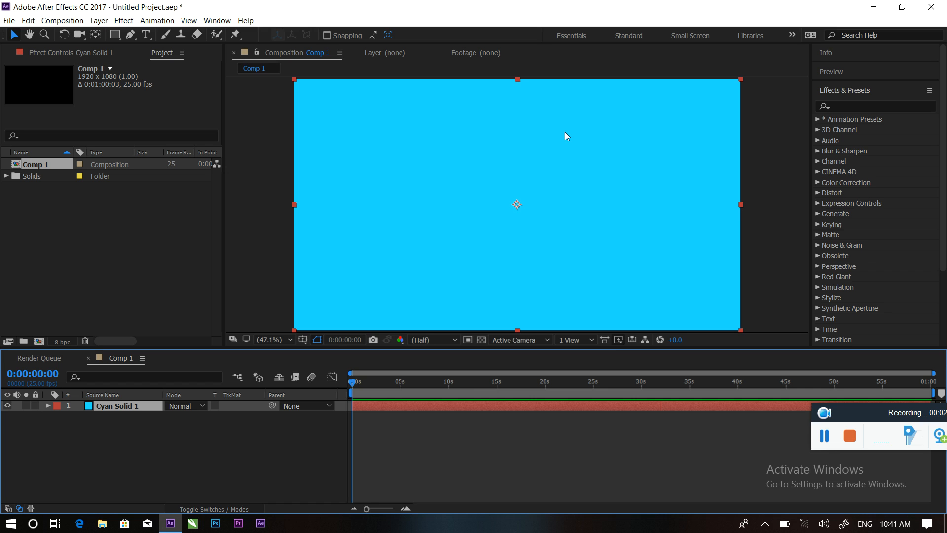
# Search the effects for "saber" and apply the Saber effect to the Cyan Solid 1 layer.
pyautogui.click(123, 21)
pyautogui.moveTo(194, 333)
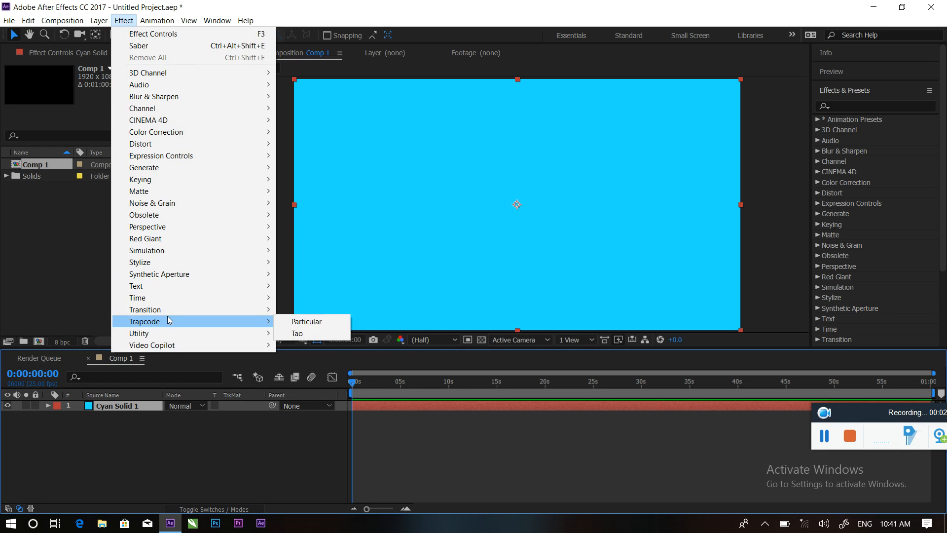
pyautogui.click(847, 109)
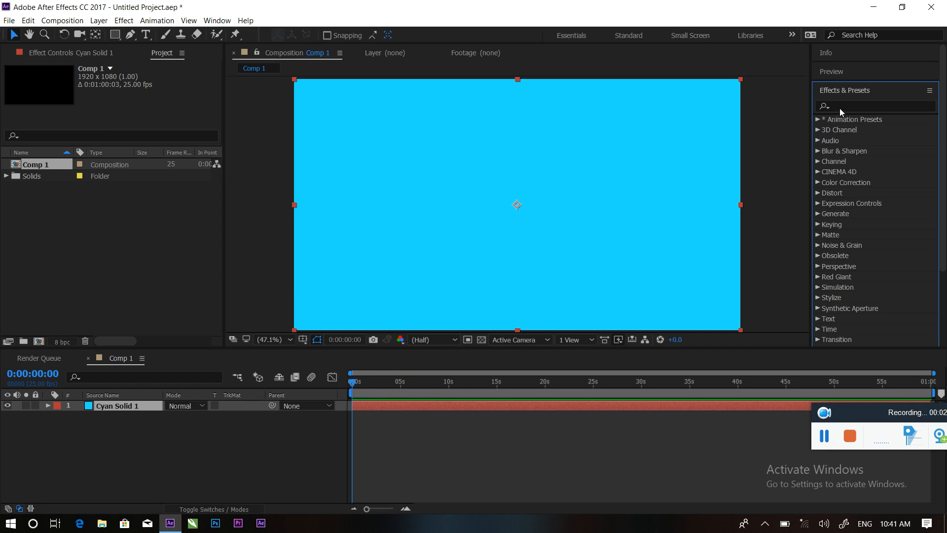
pyautogui.click(841, 107)
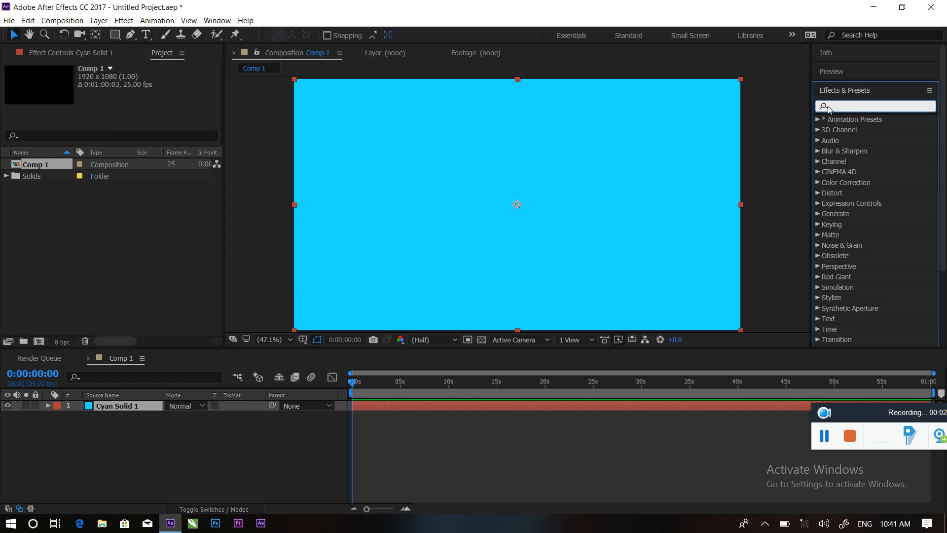
pyautogui.write('saber')
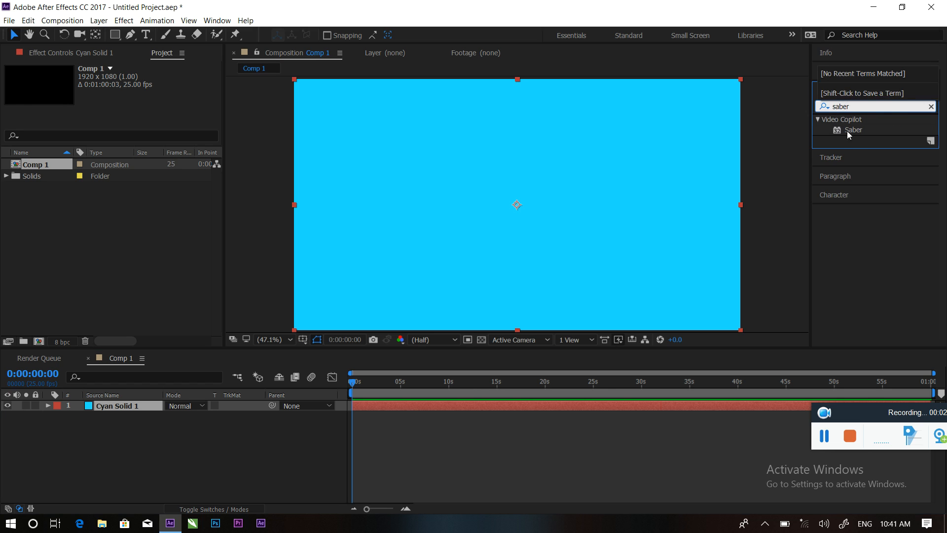
pyautogui.moveTo(848, 131); pyautogui.dragTo(152, 404)
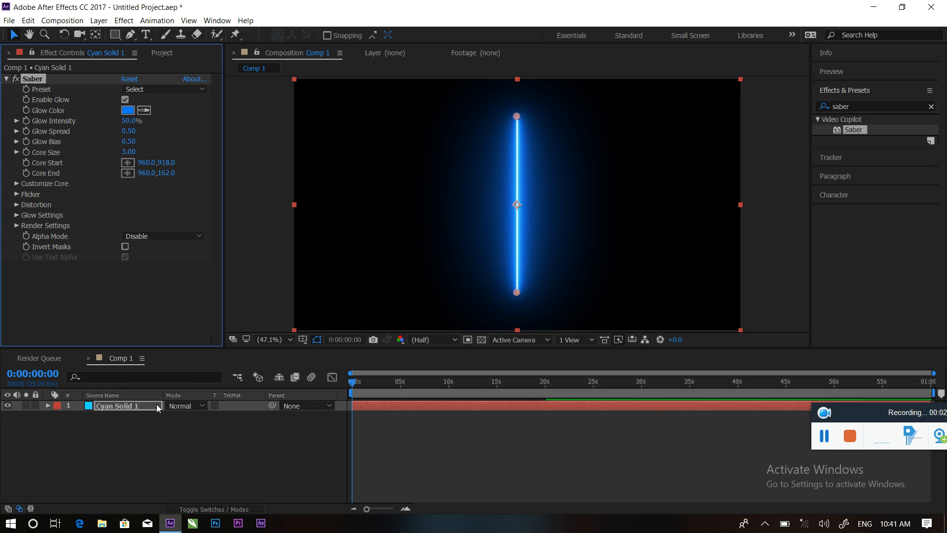
# Move the beam's upper end point to about 962, 183, and apply the Fire preset with a brief preview from the start.
pyautogui.moveTo(516, 116); pyautogui.dragTo(596, 140)
pyautogui.moveTo(500, 143); pyautogui.dragTo(517, 123)
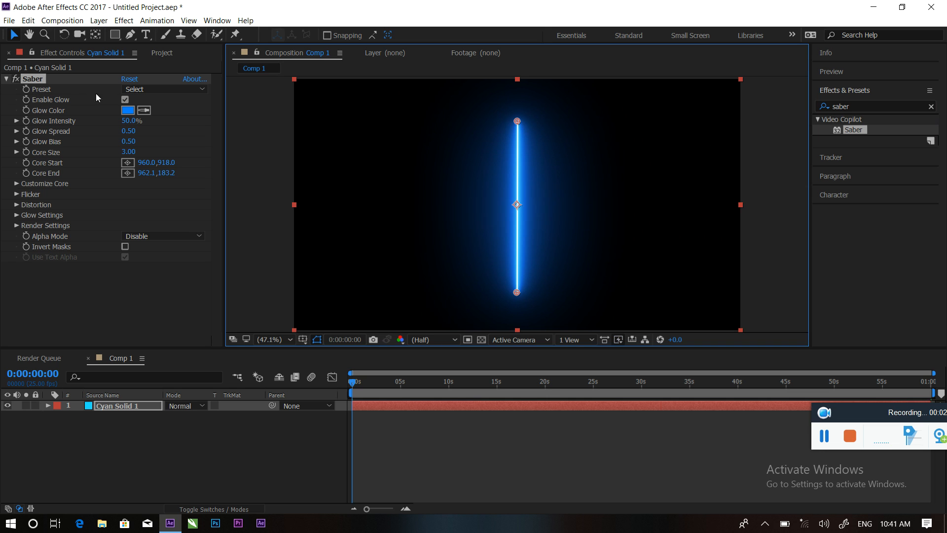
pyautogui.click(163, 90)
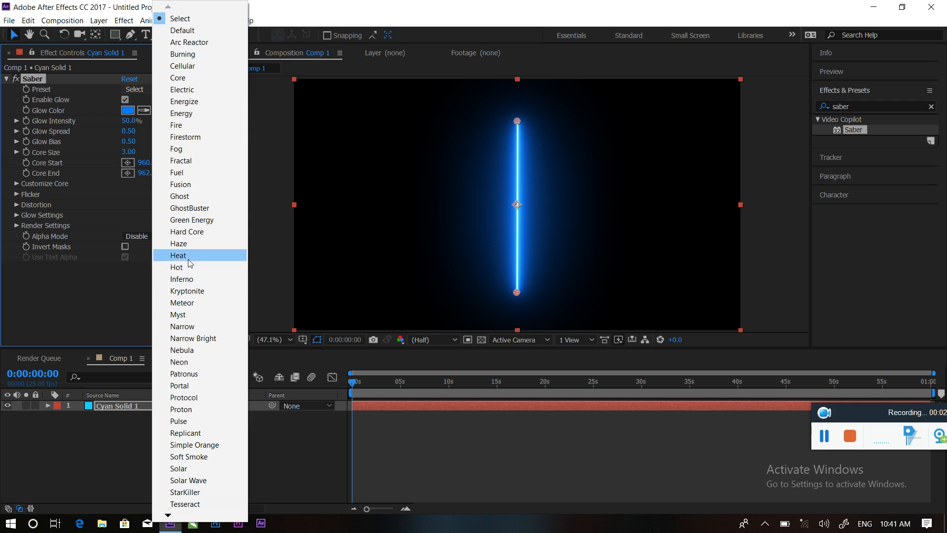
pyautogui.click(184, 127)
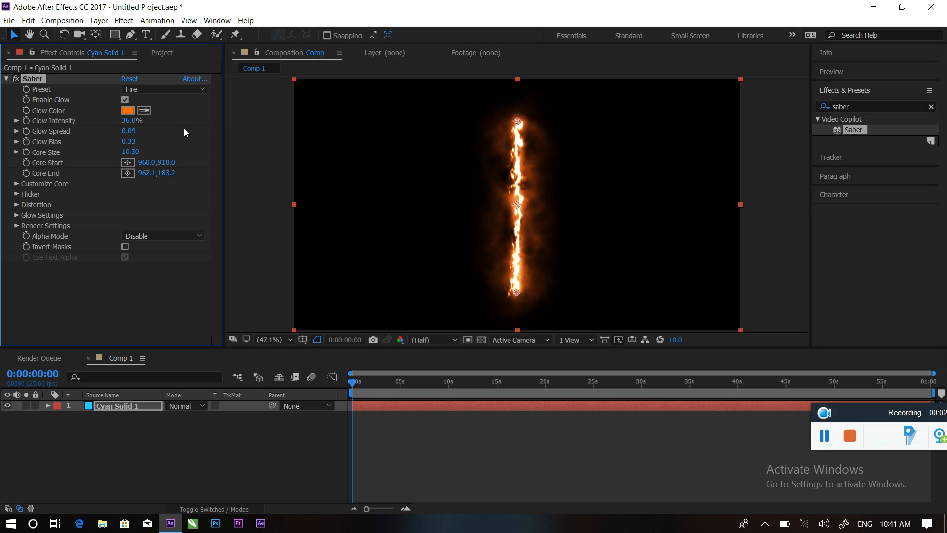
pyautogui.press('space')
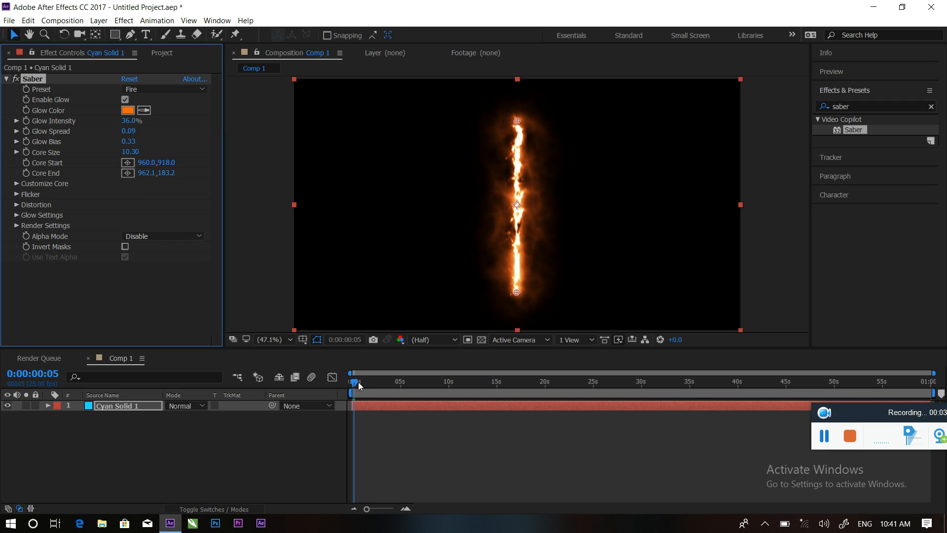
pyautogui.moveTo(355, 385); pyautogui.dragTo(351, 381)
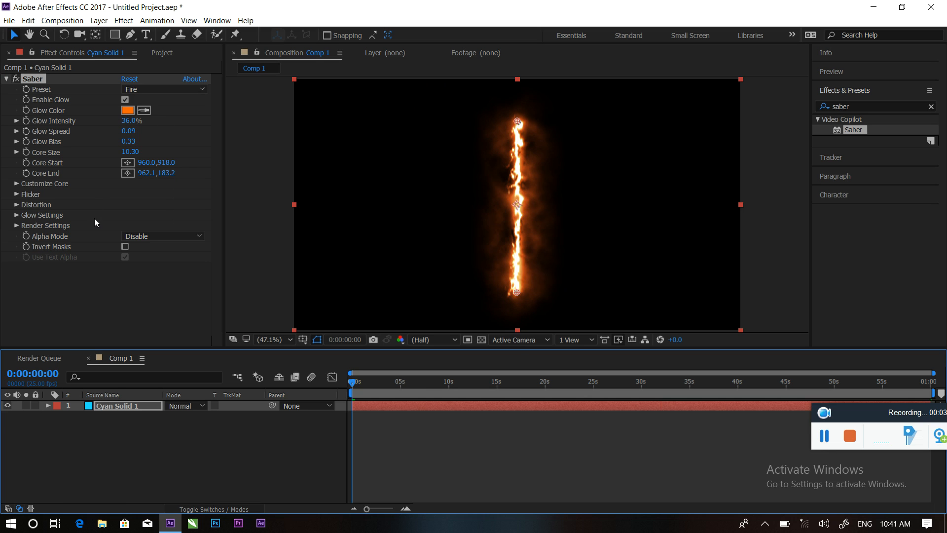
# Set the Saber effect's Glow Color to orange FB6805.
pyautogui.click(128, 111)
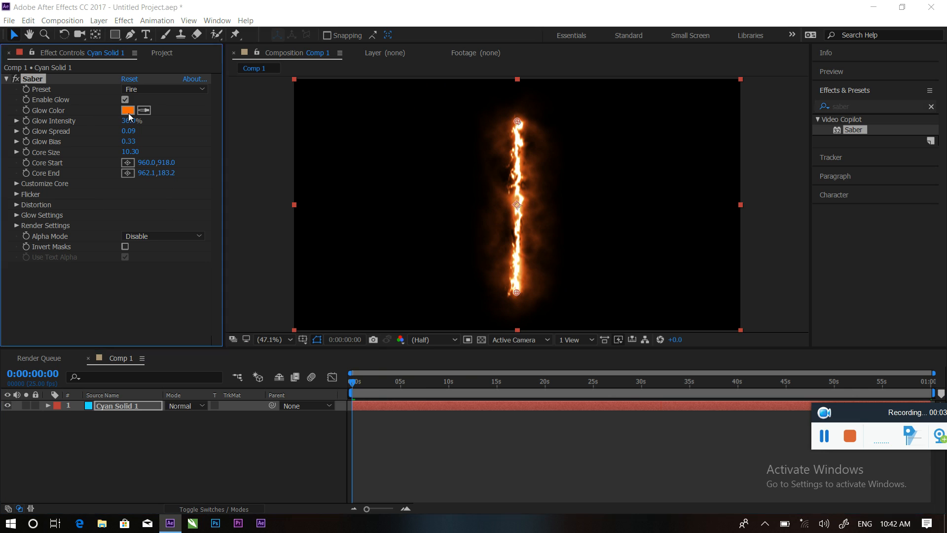
pyautogui.moveTo(184, 294)
pyautogui.mouseDown()
pyautogui.moveTo(206, 331)
pyautogui.moveTo(206, 292)
pyautogui.moveTo(230, 267)
pyautogui.mouseUp()
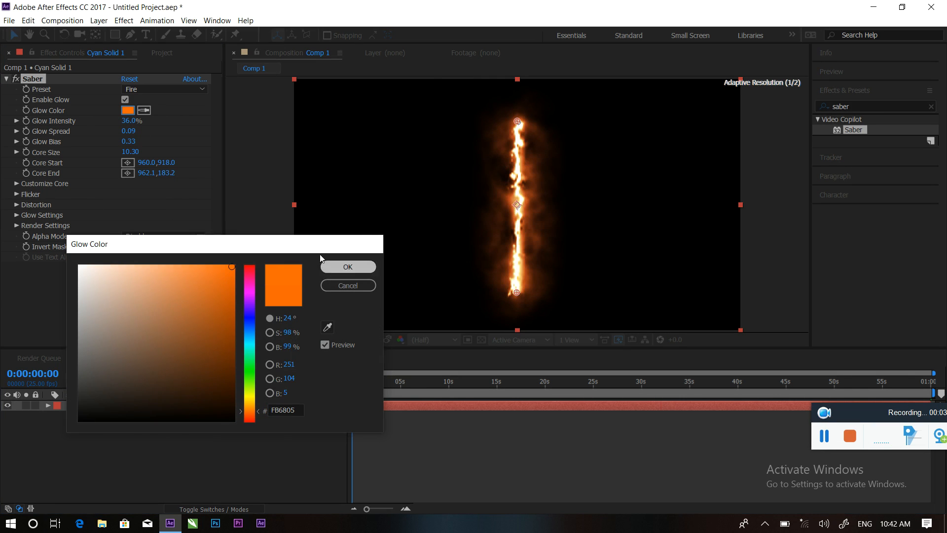
pyautogui.click(345, 267)
# Try the Hot and Energy presets on the Saber effect and switch back to Fire.
pyautogui.click(178, 95)
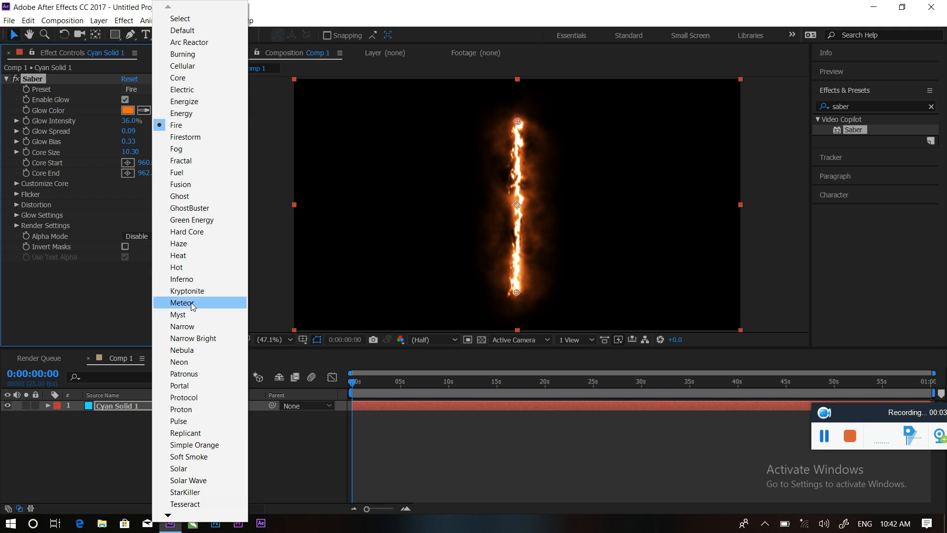
pyautogui.click(181, 266)
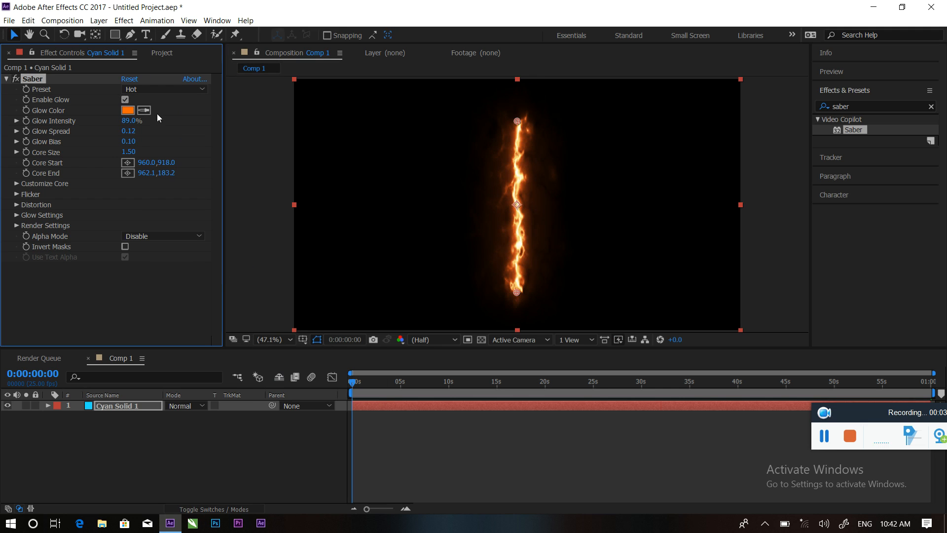
pyautogui.click(166, 91)
pyautogui.click(166, 91)
pyautogui.click(176, 93)
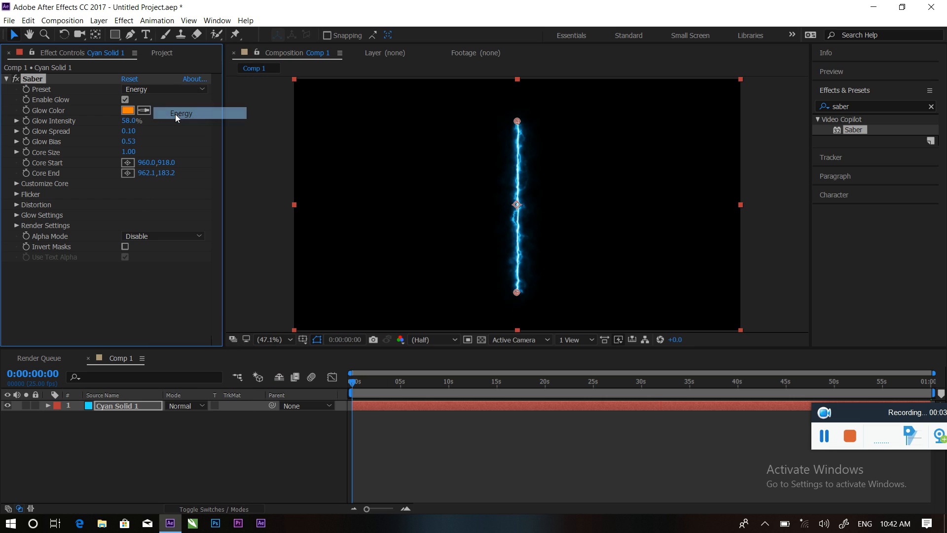
pyautogui.click(176, 112)
pyautogui.click(170, 89)
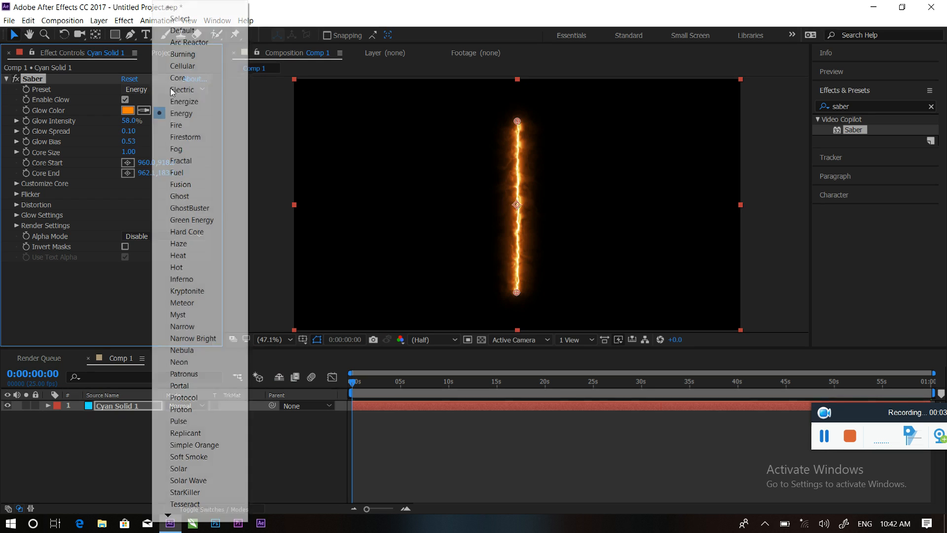
pyautogui.click(180, 126)
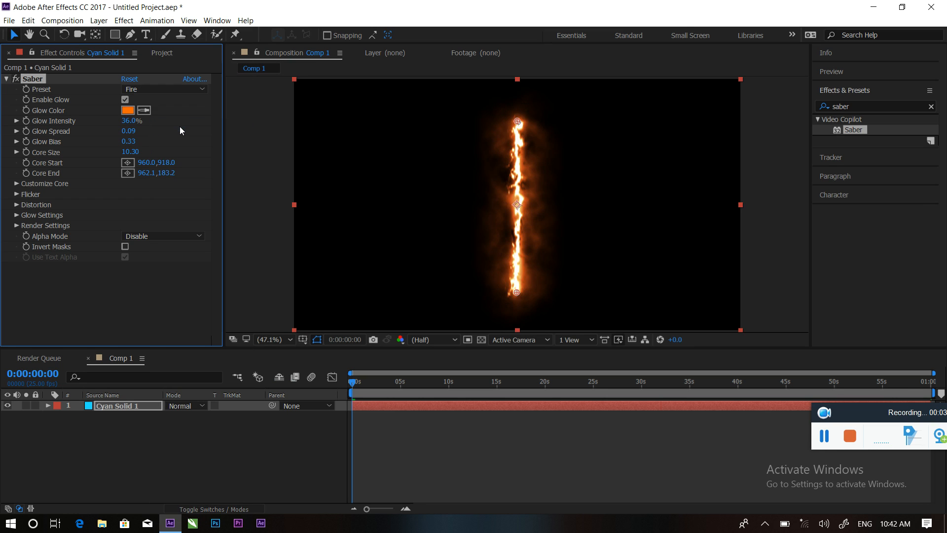
pyautogui.click(160, 90)
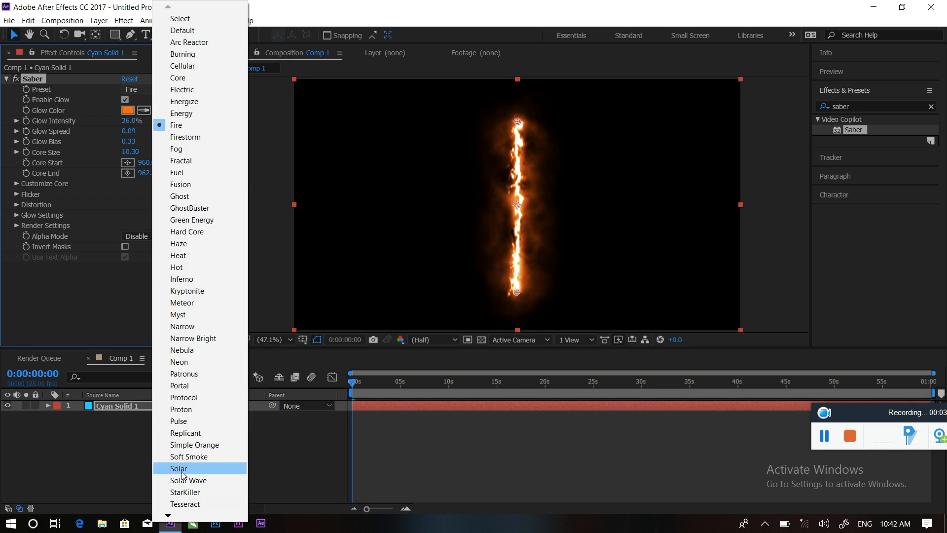
pyautogui.click(113, 303)
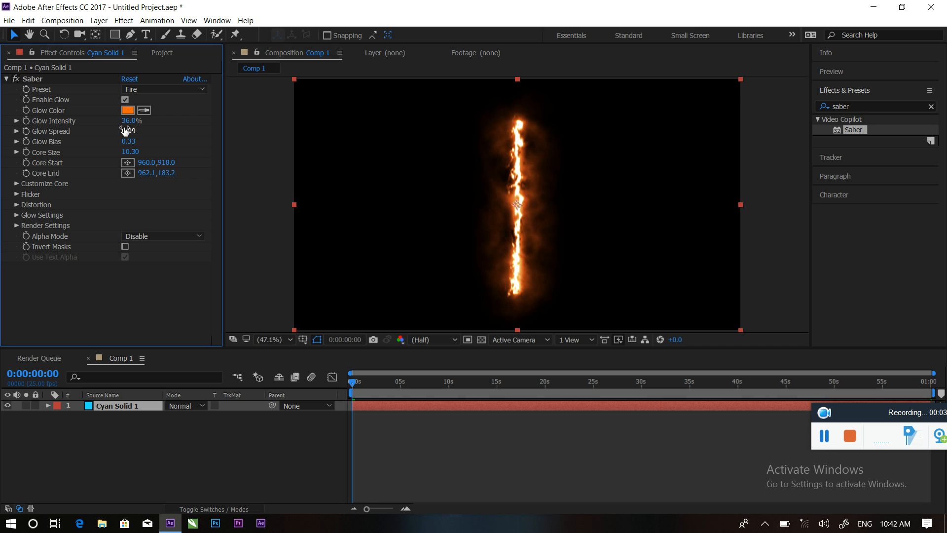
# Set the Saber effect's Glow Intensity to 26% and its Core Size to 11.
pyautogui.moveTo(129, 121)
pyautogui.mouseDown()
pyautogui.moveTo(109, 121)
pyautogui.moveTo(129, 121)
pyautogui.moveTo(119, 121)
pyautogui.mouseUp()
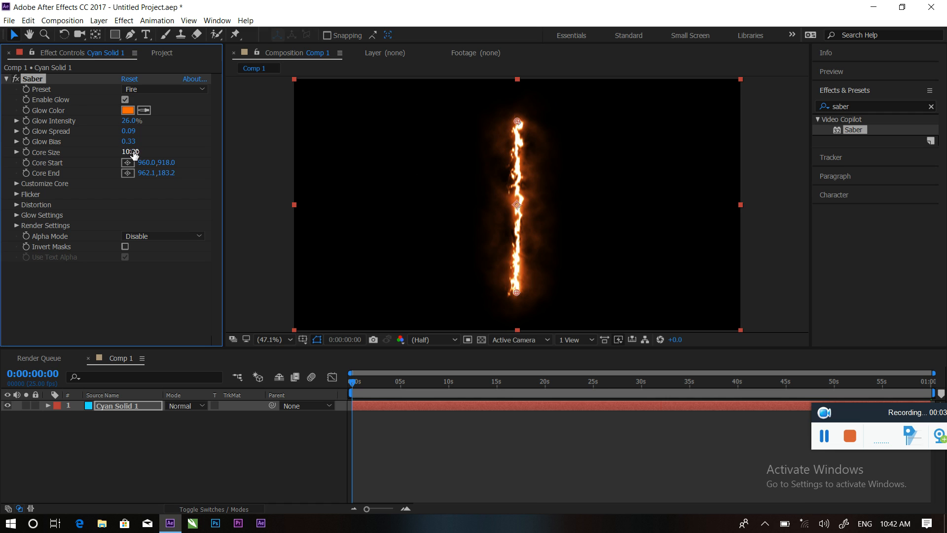
pyautogui.moveTo(128, 153); pyautogui.dragTo(51, 156)
# Set the Start Size in the Customize Core settings to 0% and briefly play the animation.
pyautogui.click(16, 184)
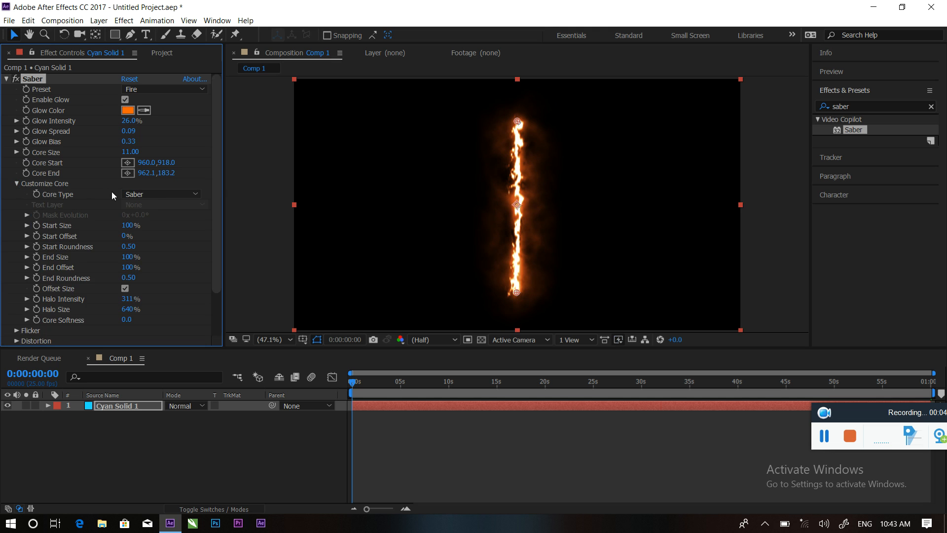
pyautogui.click(197, 194)
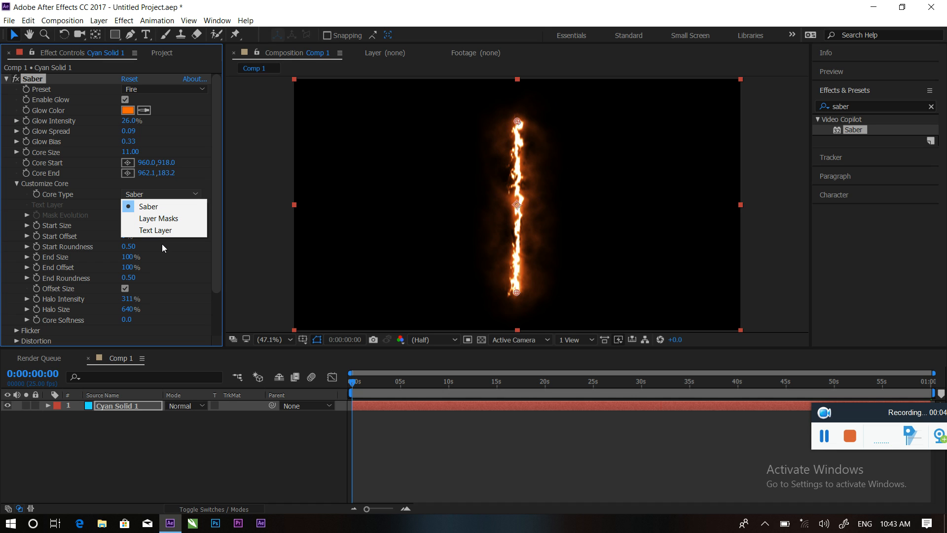
pyautogui.click(215, 219)
pyautogui.scroll(-2, 216, 220)
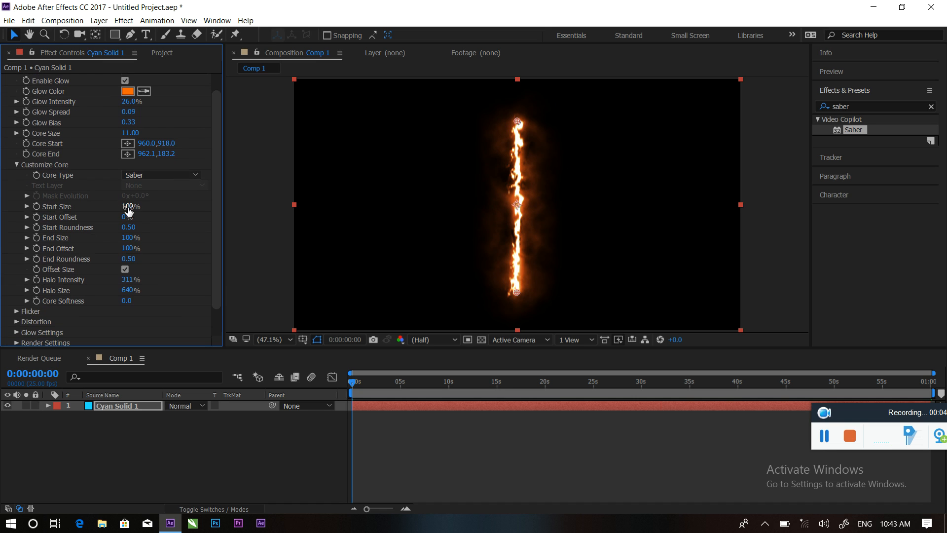
pyautogui.moveTo(128, 208); pyautogui.dragTo(102, 207)
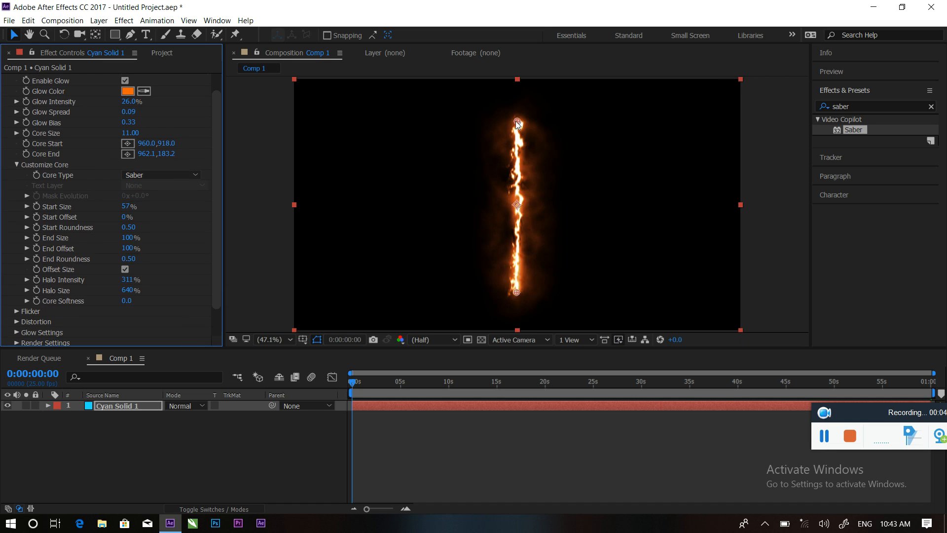
pyautogui.click(519, 118)
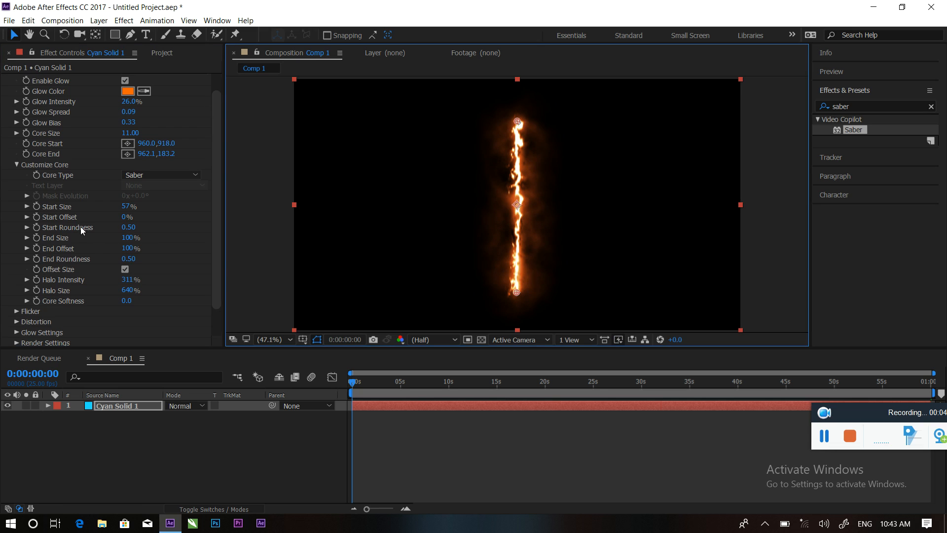
pyautogui.moveTo(126, 206); pyautogui.dragTo(1, 214)
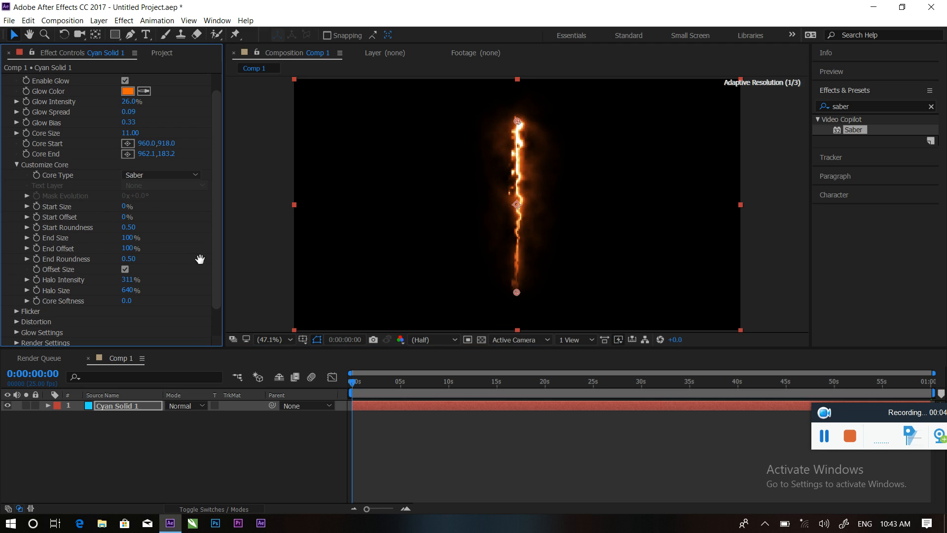
pyautogui.press('space')
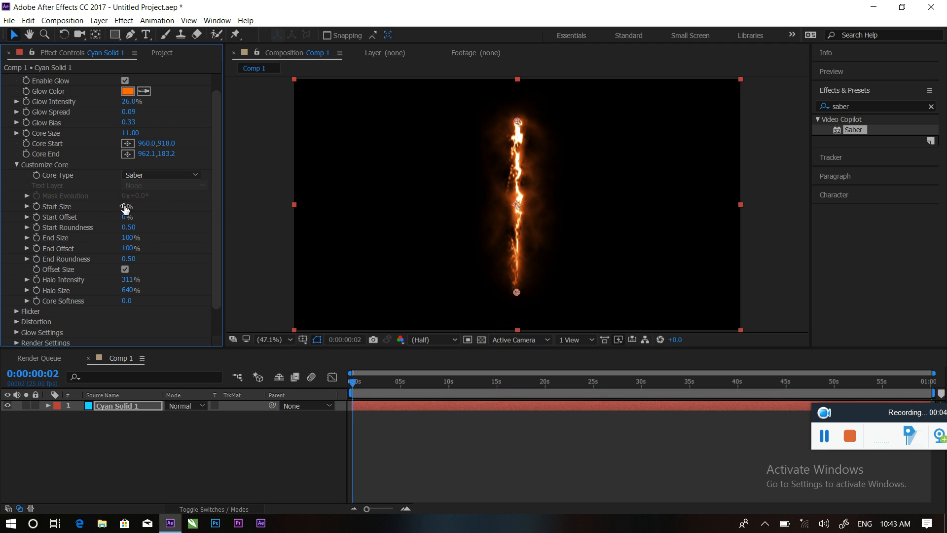
# Set the core's End Size to 200%, keep Start Offset at 0%, and close the Customize Core settings.
pyautogui.click(172, 207)
pyautogui.click(126, 220)
pyautogui.moveTo(79, 220); pyautogui.dragTo(1, 245)
pyautogui.moveTo(127, 238); pyautogui.dragTo(196, 235)
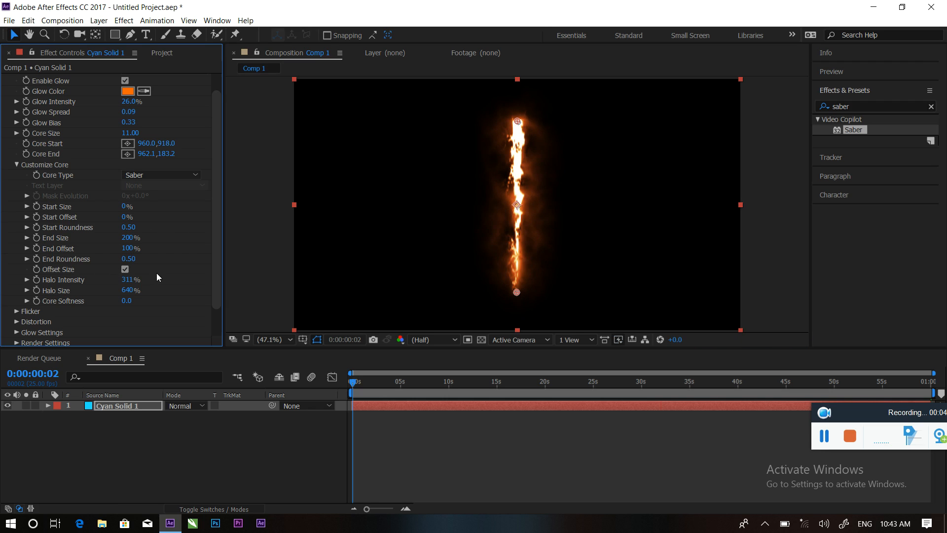
pyautogui.click(125, 270)
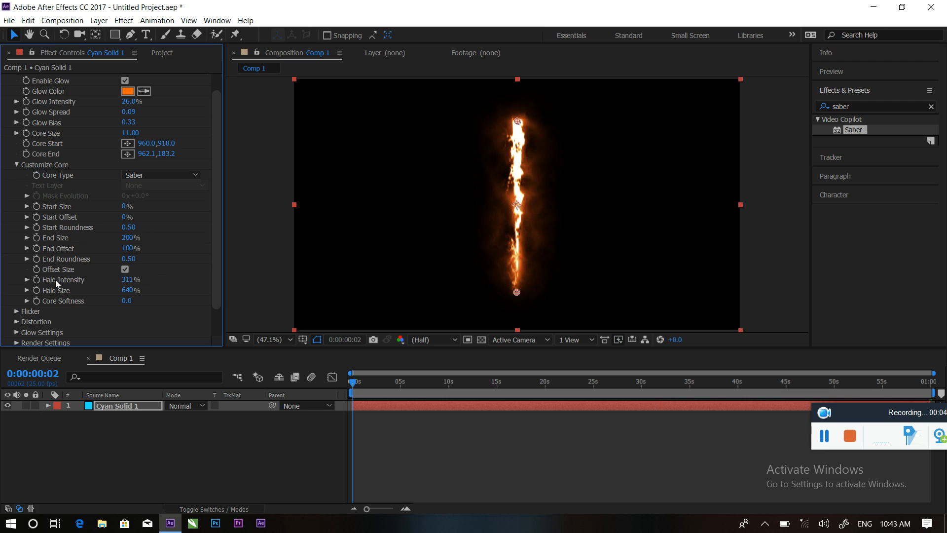
pyautogui.click(17, 165)
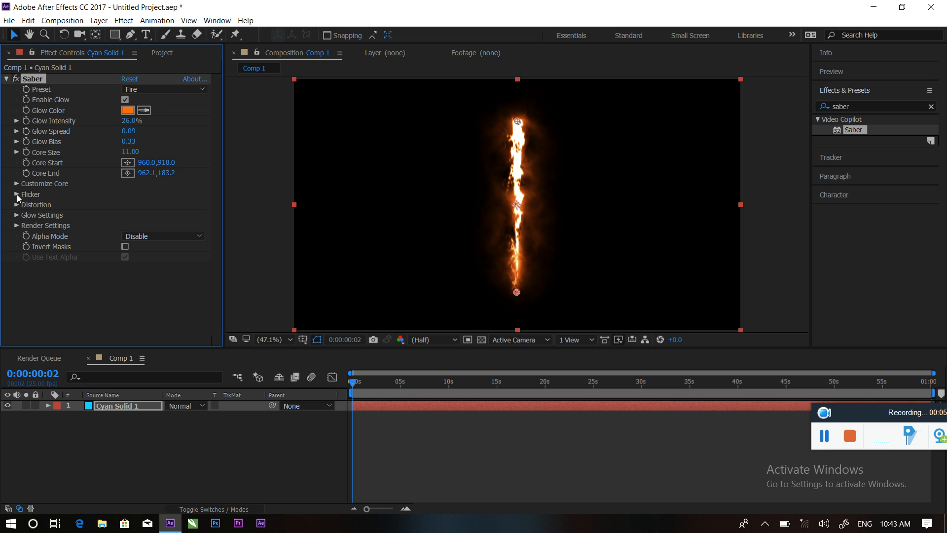
# Try adjusting the Flicker Intensity of the Saber effect and close the flicker settings.
pyautogui.click(16, 194)
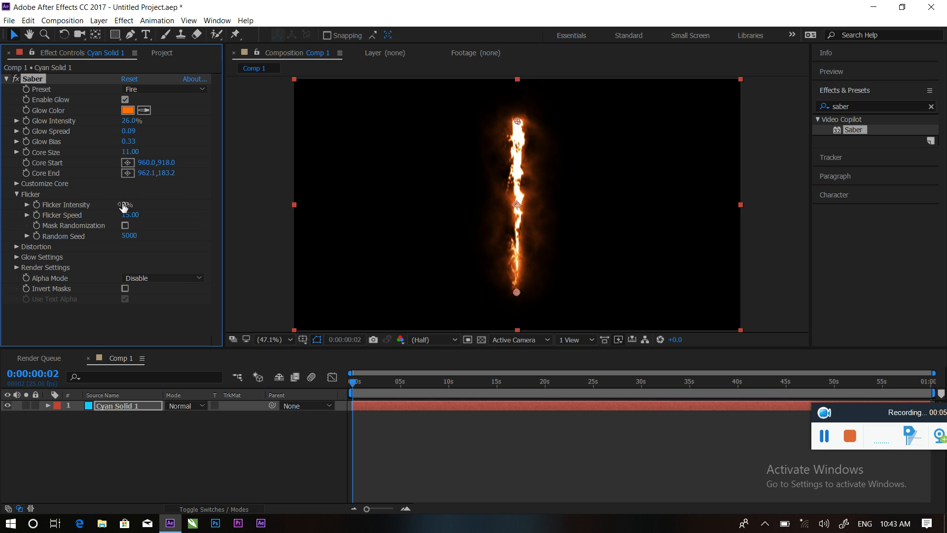
pyautogui.moveTo(123, 206); pyautogui.dragTo(69, 213)
pyautogui.click(16, 195)
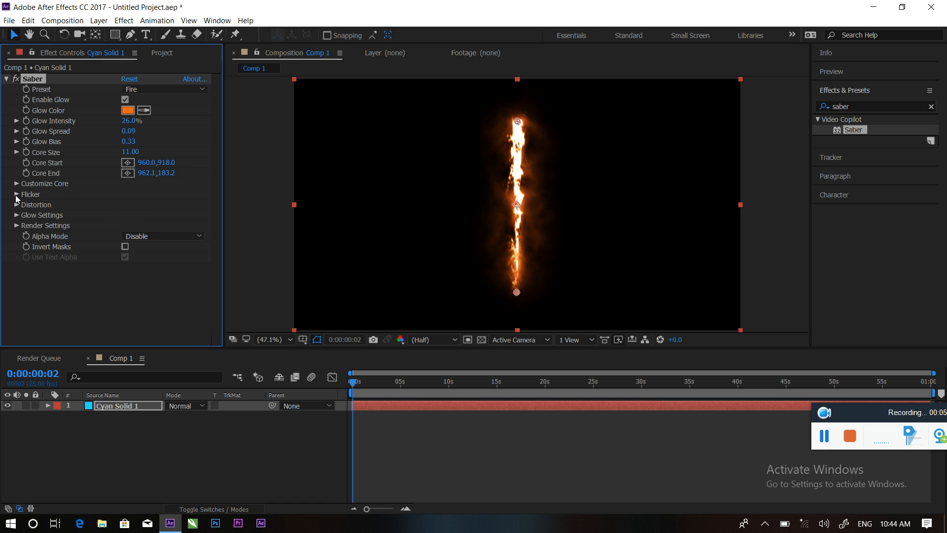
# In the Glow Settings, set Glow 1 Size to 236, Glow 2 Intensity to 5.20 and Glow 3 Size to 58.
pyautogui.click(16, 216)
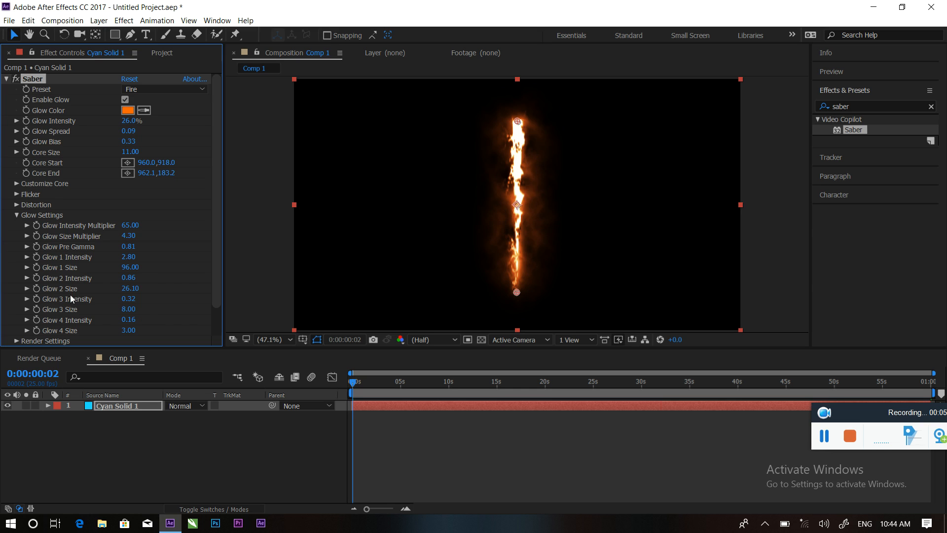
pyautogui.moveTo(130, 267); pyautogui.dragTo(273, 267)
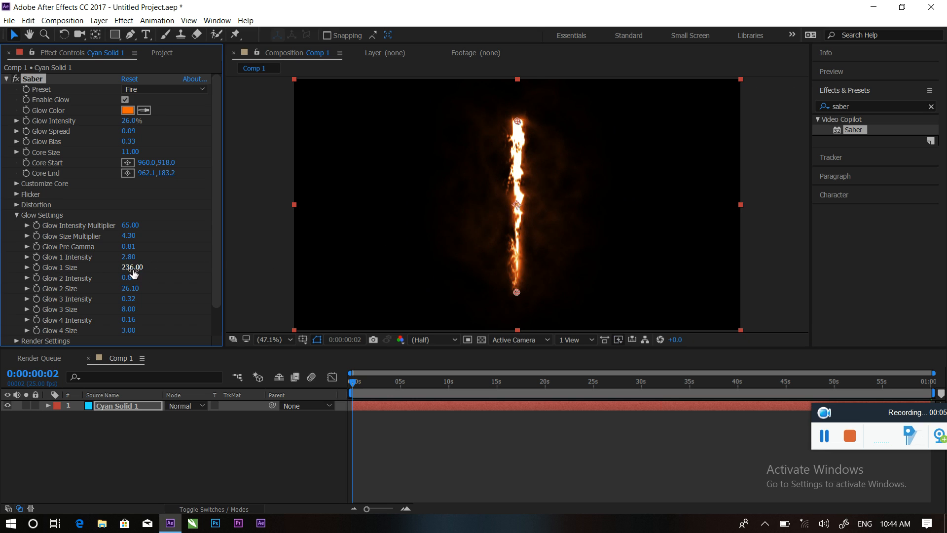
pyautogui.moveTo(129, 279); pyautogui.dragTo(147, 305)
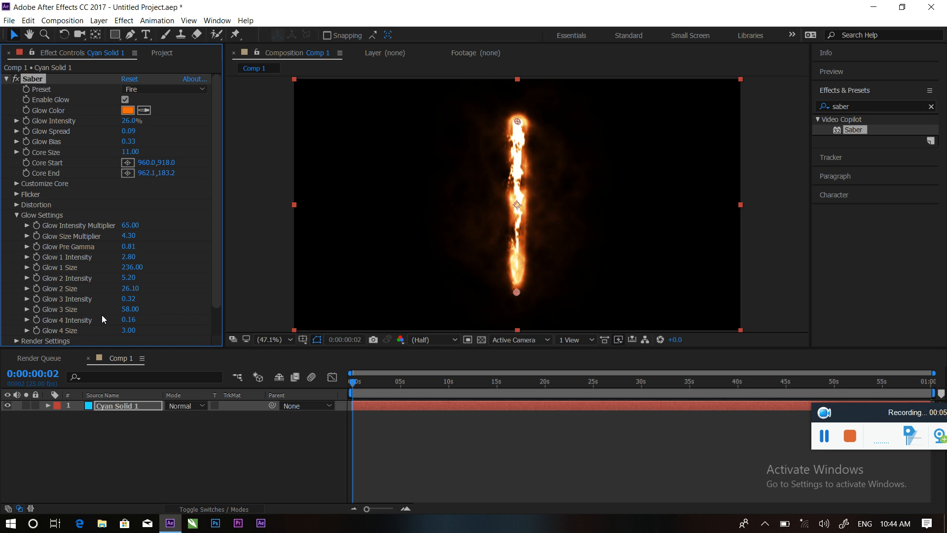
# Set the Glow 4 Size of the Saber effect to 12.
pyautogui.moveTo(128, 330); pyautogui.dragTo(107, 327)
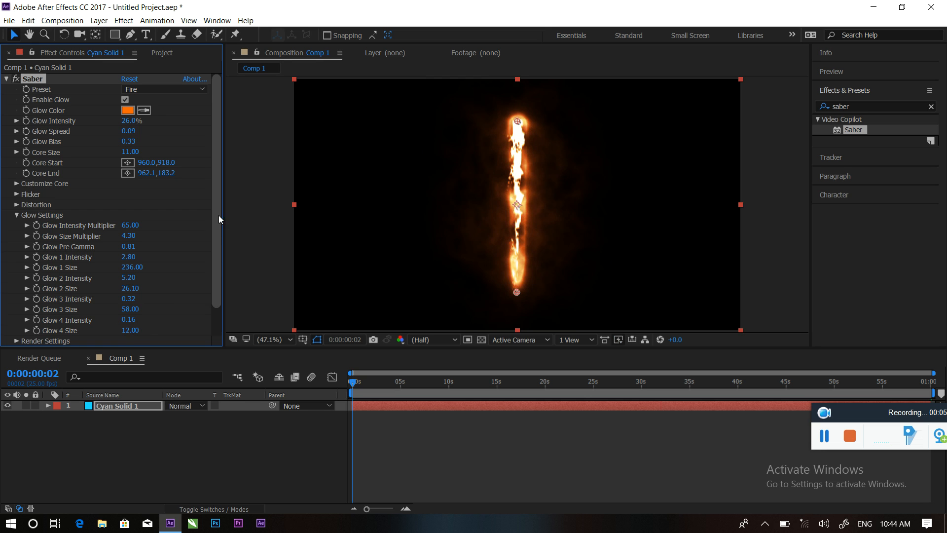
pyautogui.moveTo(218, 215); pyautogui.dragTo(219, 260)
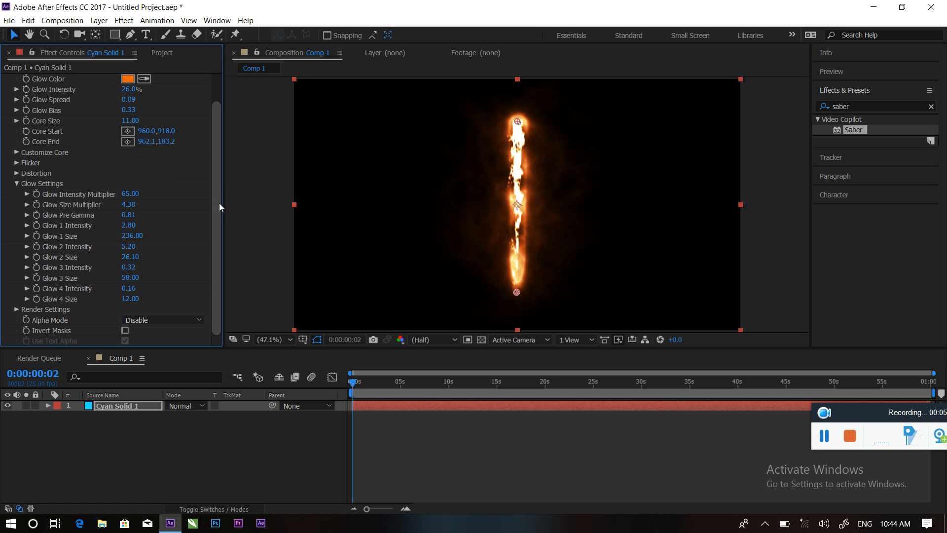
pyautogui.moveTo(217, 205); pyautogui.dragTo(215, 113)
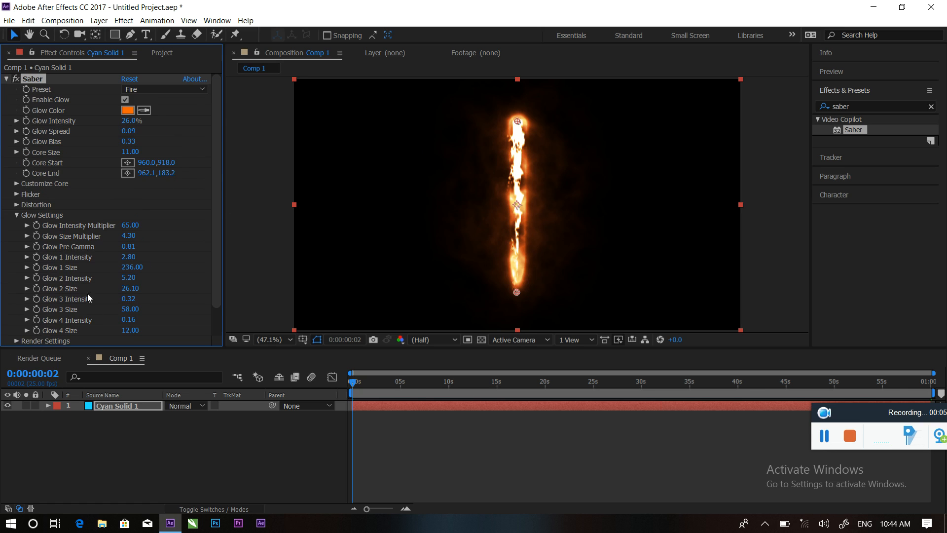
# Reset the Saber effect to its defaults and return the playhead to the start of the composition.
pyautogui.click(132, 80)
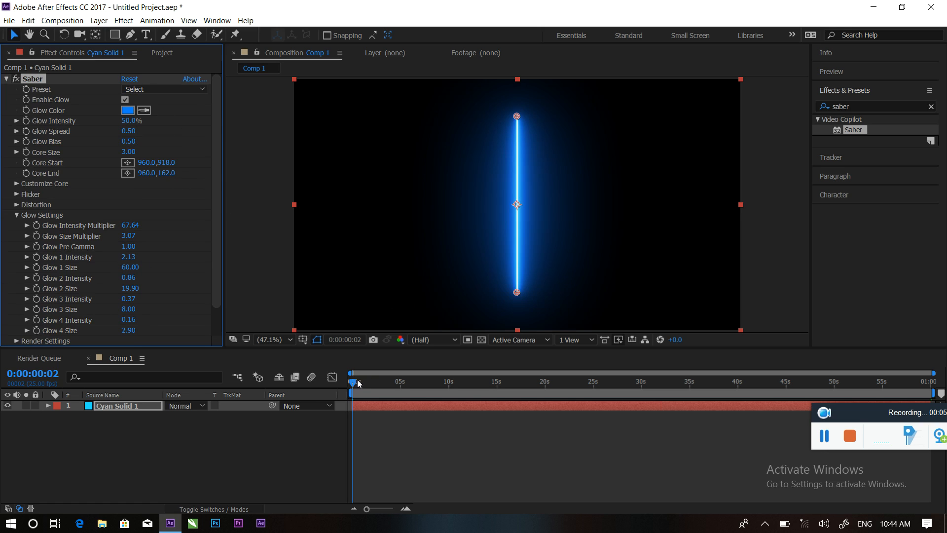
pyautogui.moveTo(355, 381)
pyautogui.mouseDown()
pyautogui.moveTo(363, 380)
pyautogui.moveTo(345, 380)
pyautogui.mouseUp()
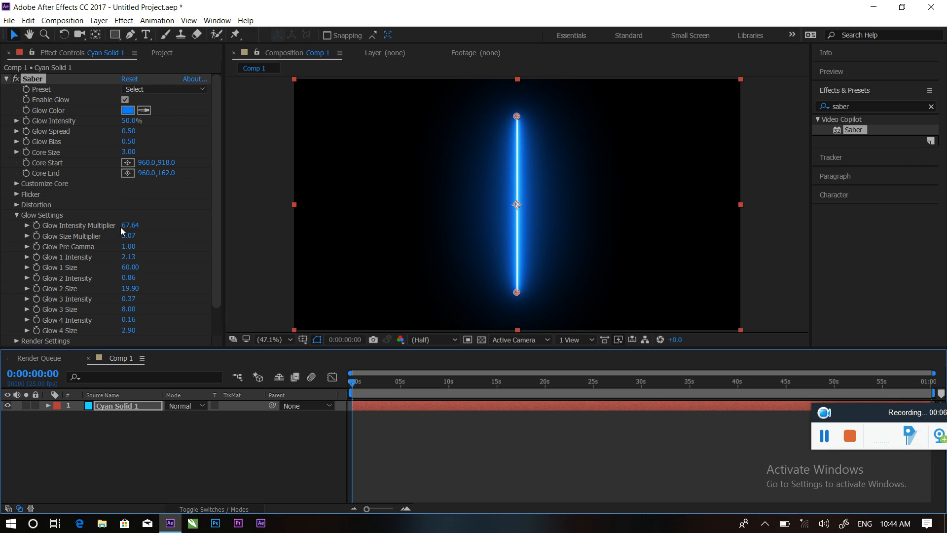
# Draw an open five-point mask path across the Cyan Solid 1 layer with the Pen tool and deselect the layer.
pyautogui.click(117, 404)
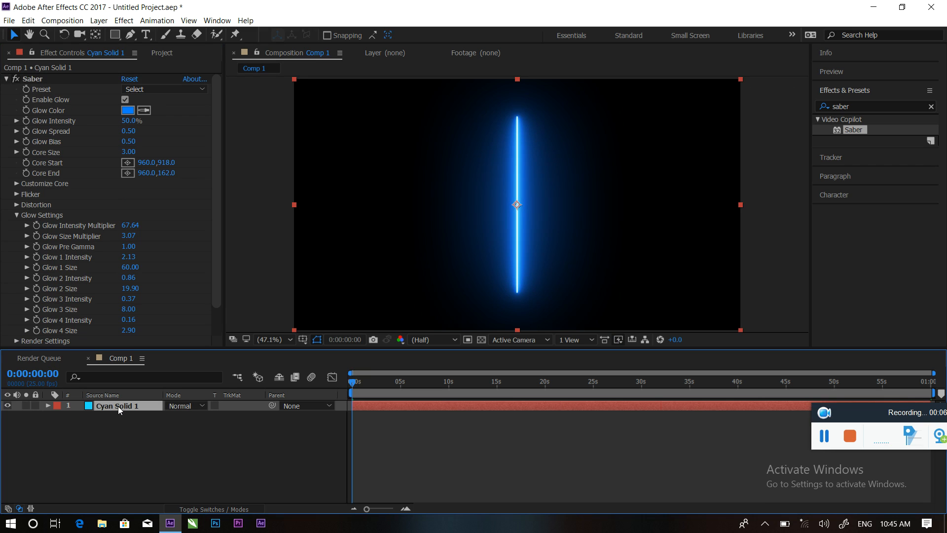
pyautogui.click(127, 38)
pyautogui.click(396, 287)
pyautogui.click(606, 279)
pyautogui.click(636, 210)
pyautogui.click(493, 196)
pyautogui.click(414, 168)
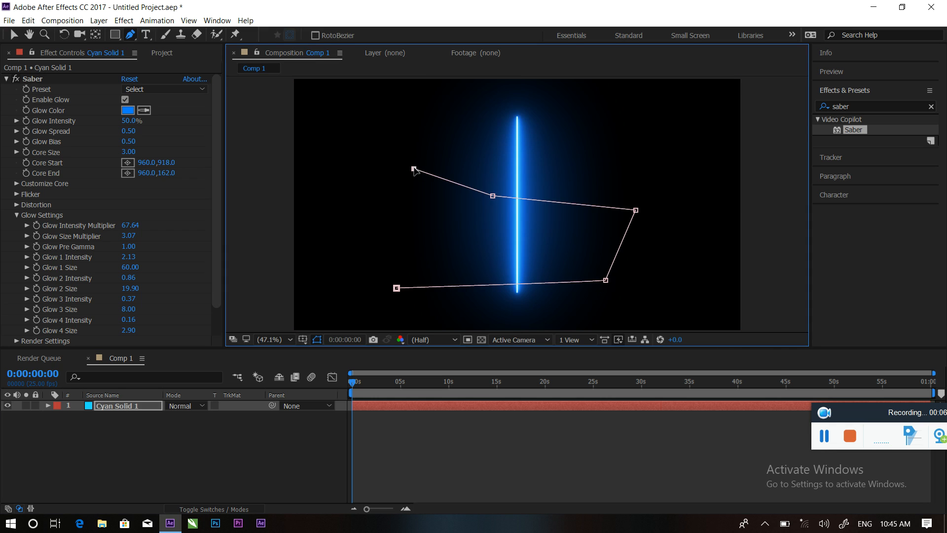
pyautogui.click(213, 431)
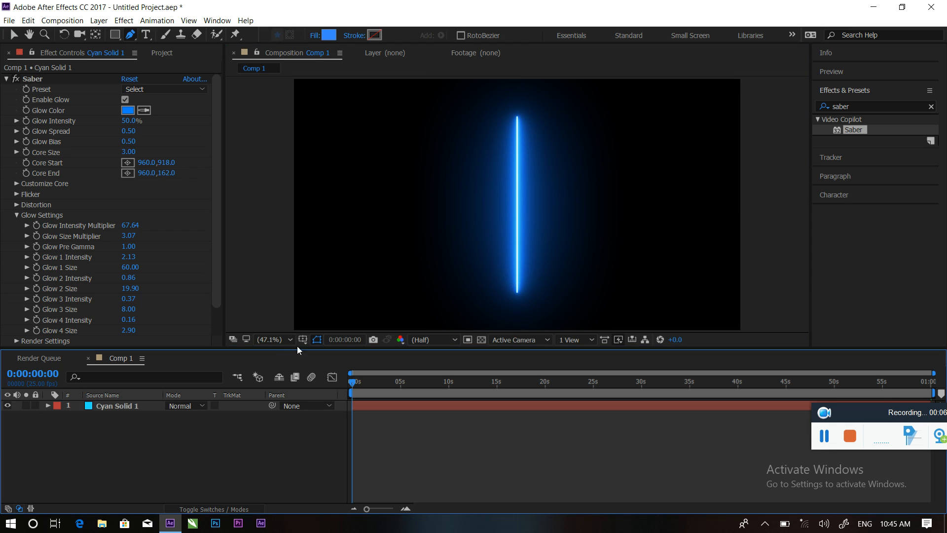
# Open Saber's Customize Core settings and set the Core Type to Layer Masks.
pyautogui.click(219, 148)
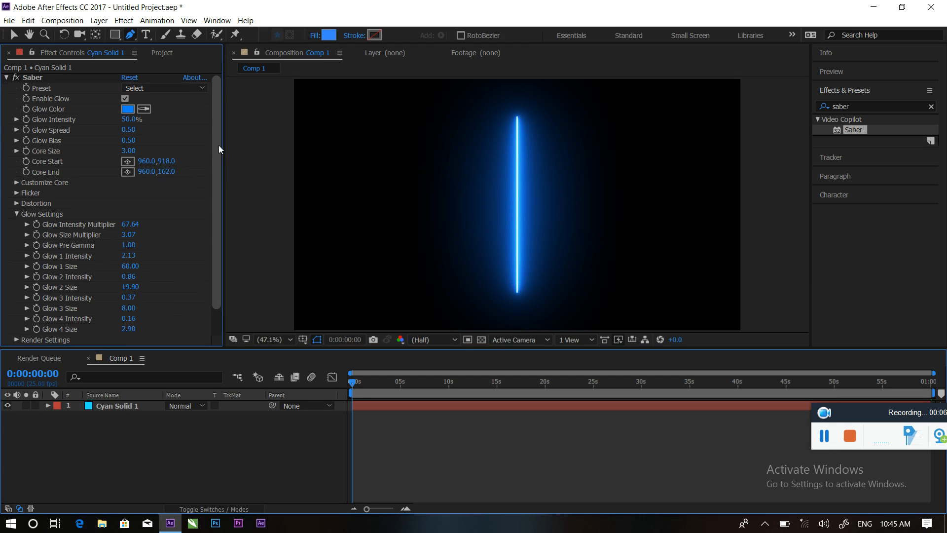
pyautogui.moveTo(218, 145); pyautogui.dragTo(220, 209)
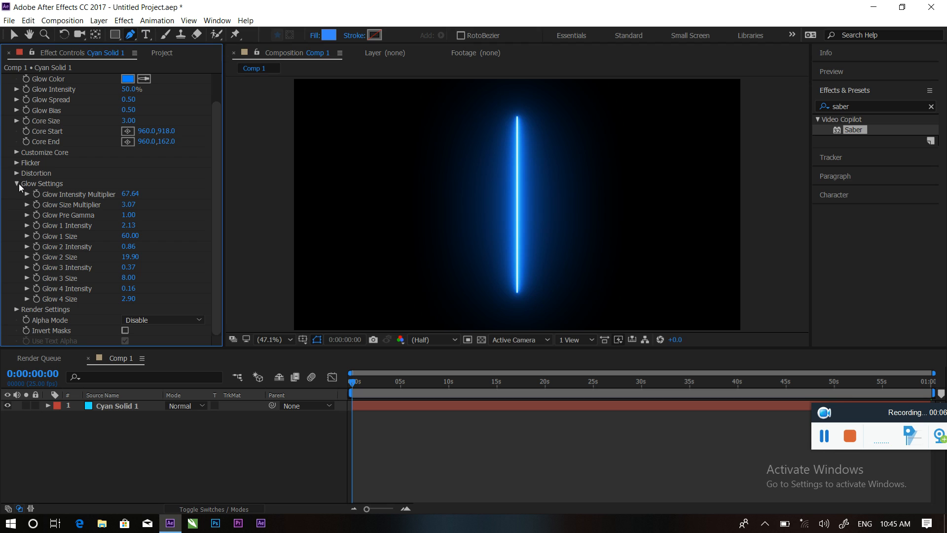
pyautogui.click(17, 153)
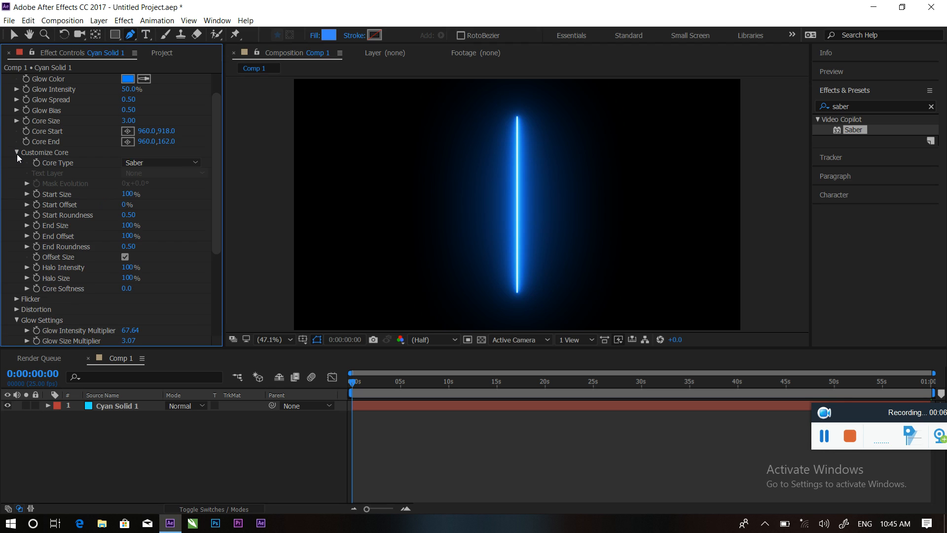
pyautogui.click(174, 162)
pyautogui.click(175, 186)
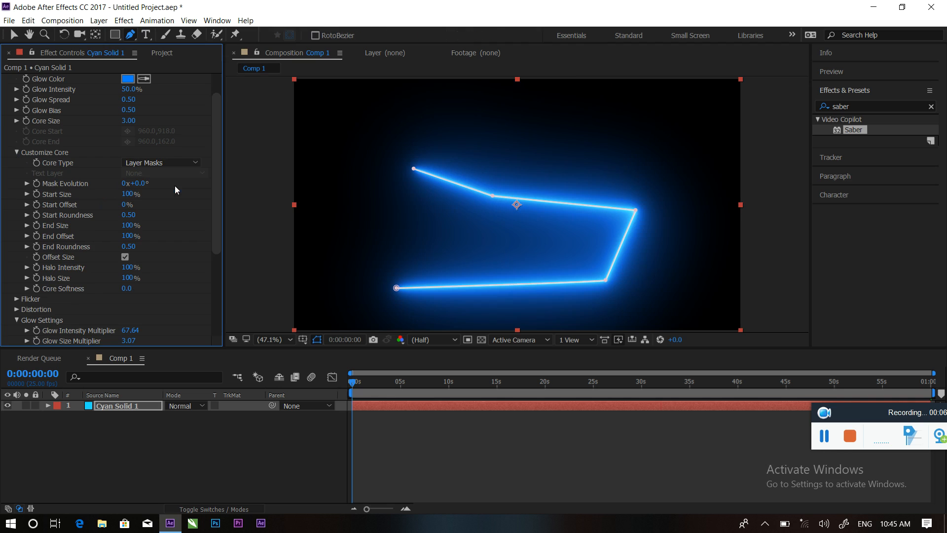
# Draw a second open mask path with eight points around the first path on the solid.
pyautogui.click(514, 129)
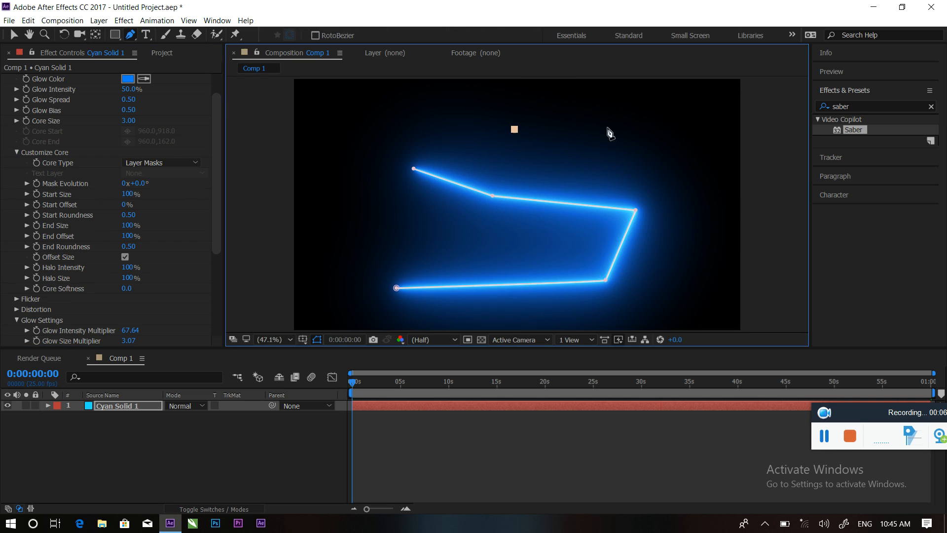
pyautogui.click(654, 127)
pyautogui.click(701, 188)
pyautogui.click(707, 262)
pyautogui.click(488, 261)
pyautogui.click(334, 233)
pyautogui.click(339, 149)
pyautogui.click(390, 116)
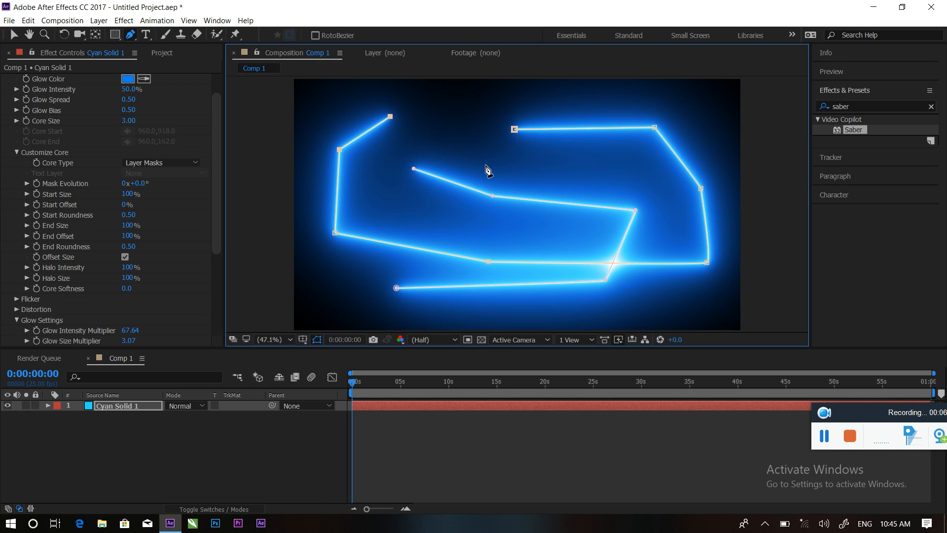
# Undo the whole second mask path, keeping only the first path on the solid.
pyautogui.hotkey('ctrl', 'z')
pyautogui.hotkey('ctrl', 'z')
pyautogui.hotkey('ctrl', 'z')
pyautogui.hotkey('ctrl', 'z')
pyautogui.hotkey('ctrl', 'z')
pyautogui.hotkey('ctrl', 'z')
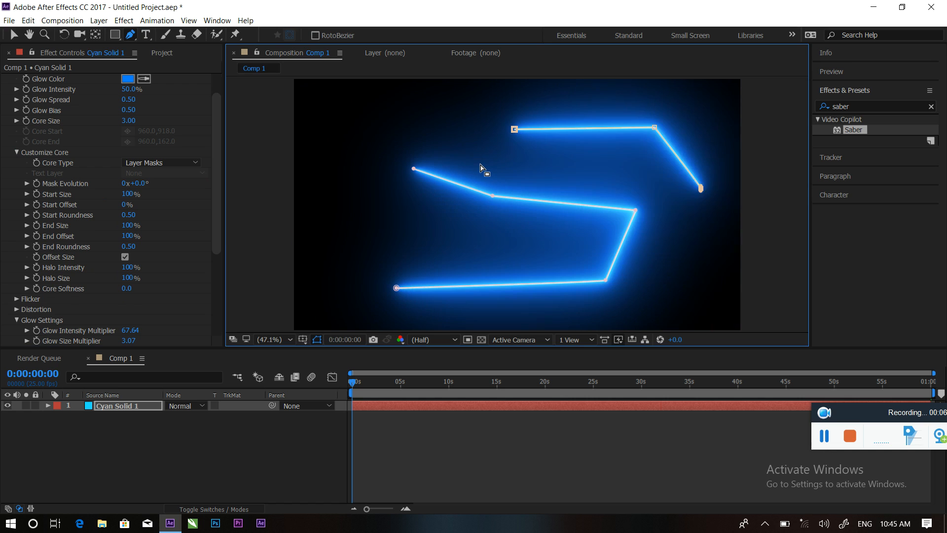
pyautogui.hotkey('ctrl', 'z')
pyautogui.hotkey('ctrl', 'z')
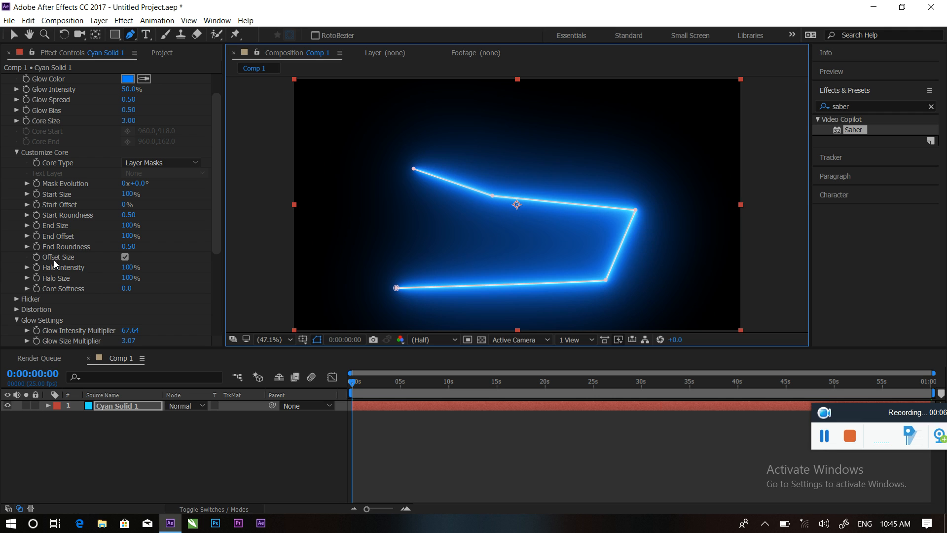
# Keyframe the core's End Offset at 0% at the composition start and 100% at 0:00:02:01.
pyautogui.click(127, 236)
pyautogui.write('0')
pyautogui.press('Return')
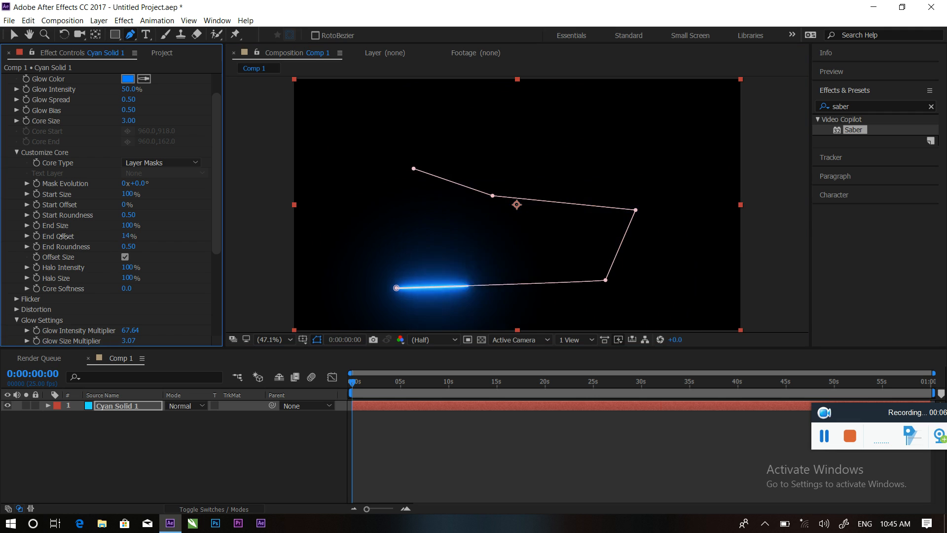
pyautogui.click(36, 237)
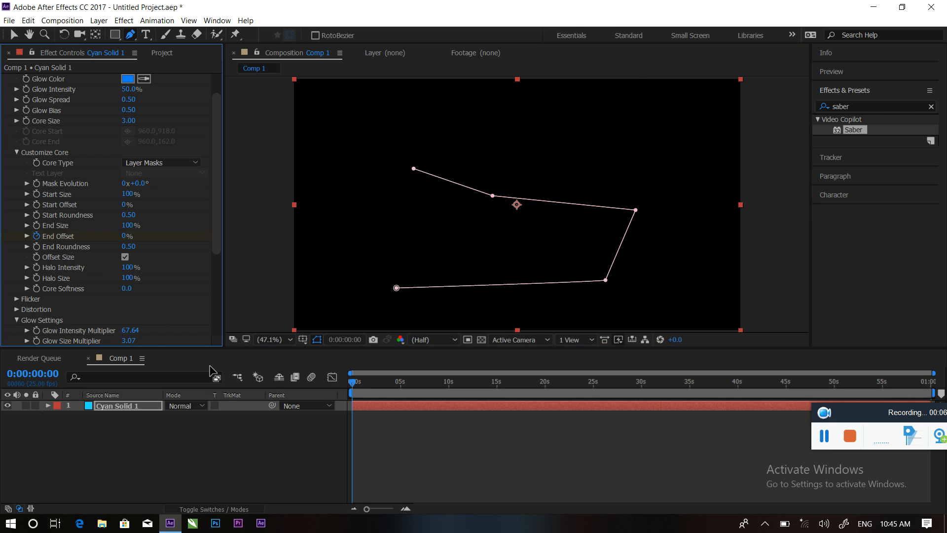
pyautogui.moveTo(353, 385); pyautogui.dragTo(372, 385)
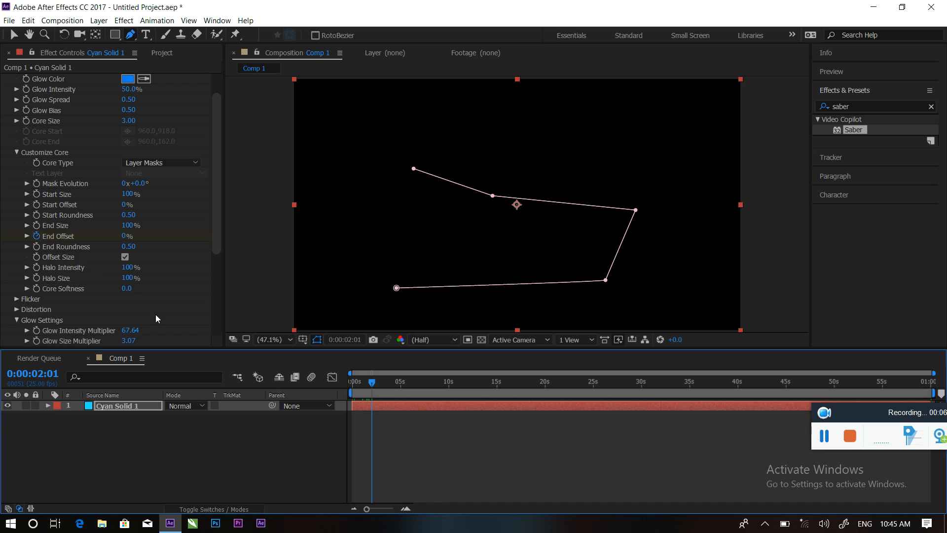
pyautogui.moveTo(125, 237); pyautogui.dragTo(295, 237)
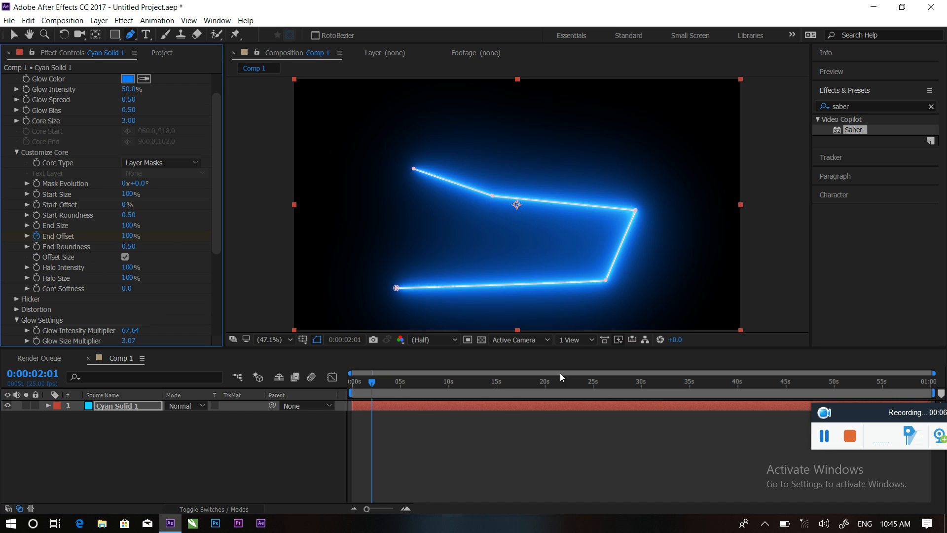
# Play the End Offset animation along the open path from the start and stop the playback.
pyautogui.moveTo(372, 386); pyautogui.dragTo(325, 379)
pyautogui.press('space')
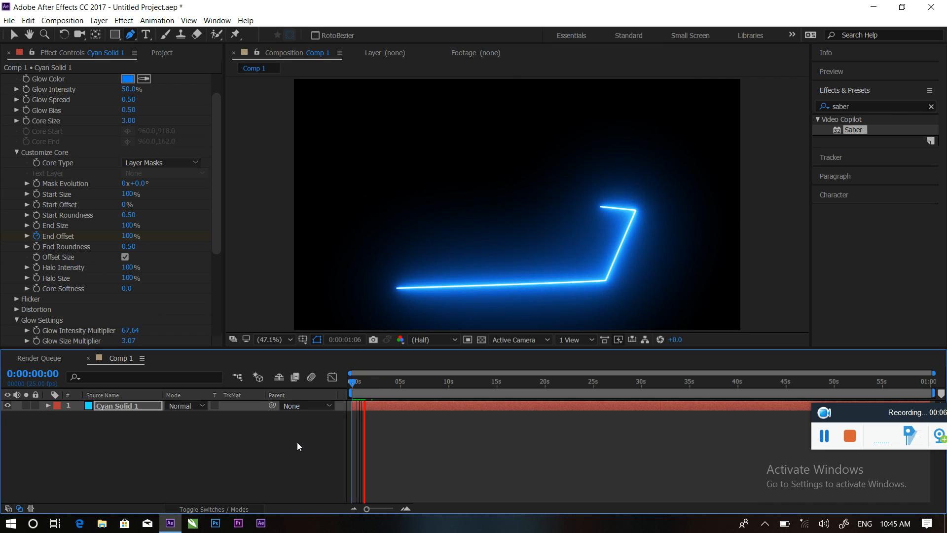
pyautogui.press('space')
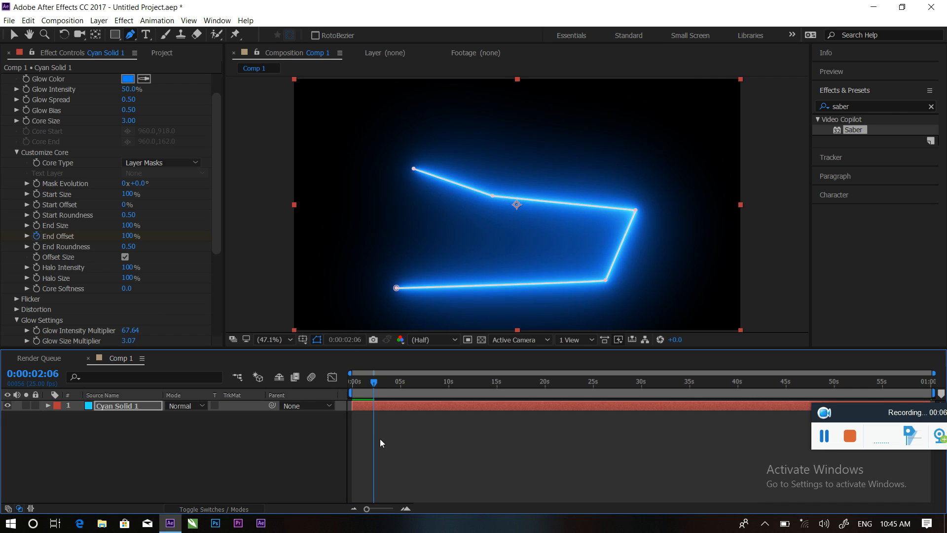
# Undo the End Offset animation, the Layer Masks core type and the open pen path.
pyautogui.press('Home')
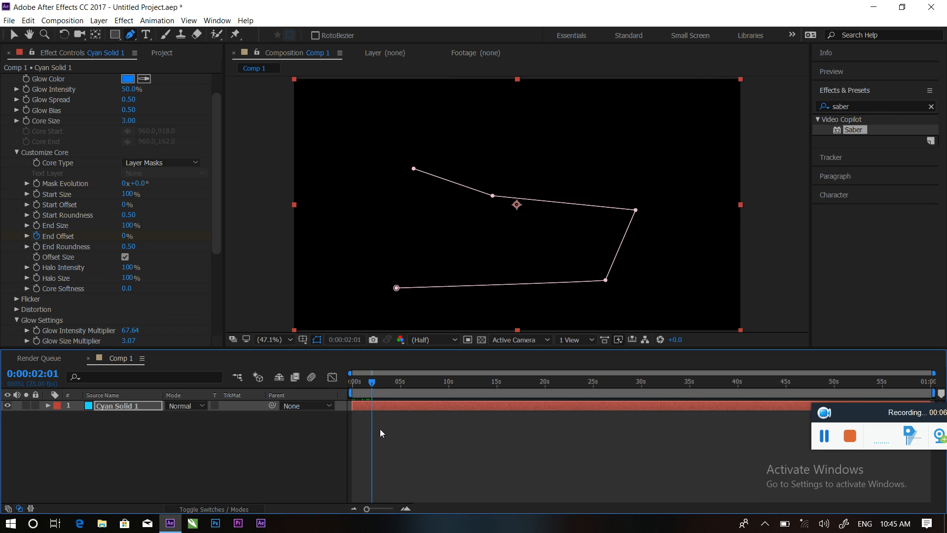
pyautogui.hotkey('ctrl', 'z')
pyautogui.hotkey('ctrl', 'z')
pyautogui.hotkey('ctrl', 'z')
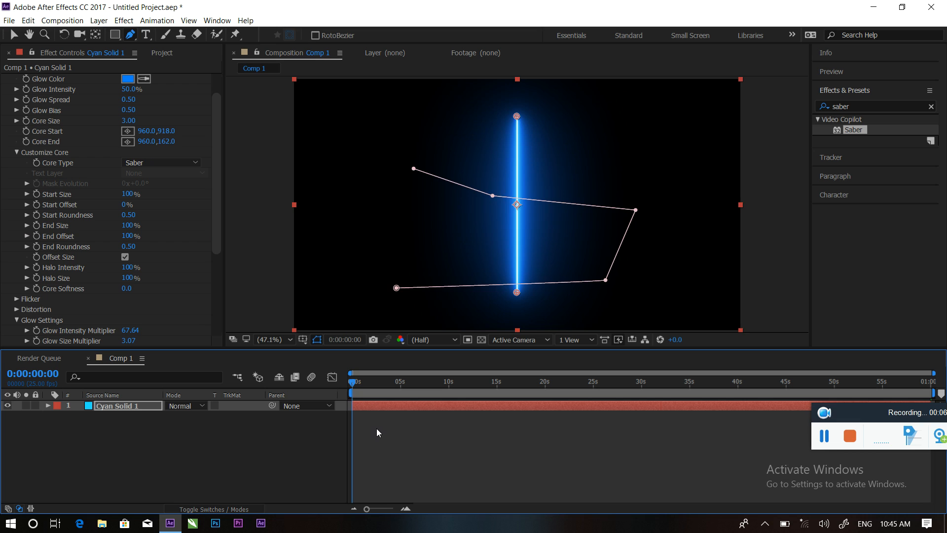
pyautogui.hotkey('ctrl', 'z')
pyautogui.hotkey('ctrl', 'z')
pyautogui.hotkey('ctrl', 'z')
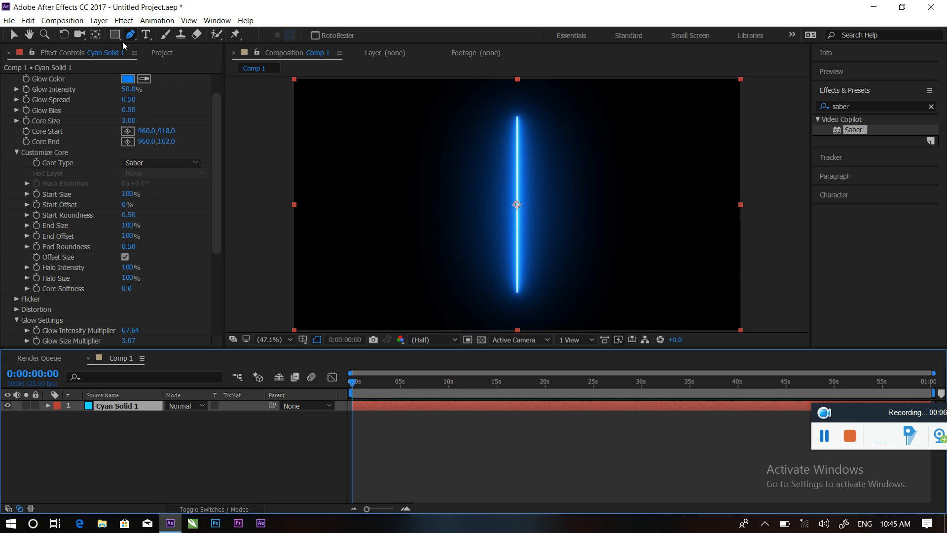
# Draw two overlapping circular masks on the solid's upper left area with the Ellipse tool.
pyautogui.moveTo(118, 38); pyautogui.dragTo(152, 63)
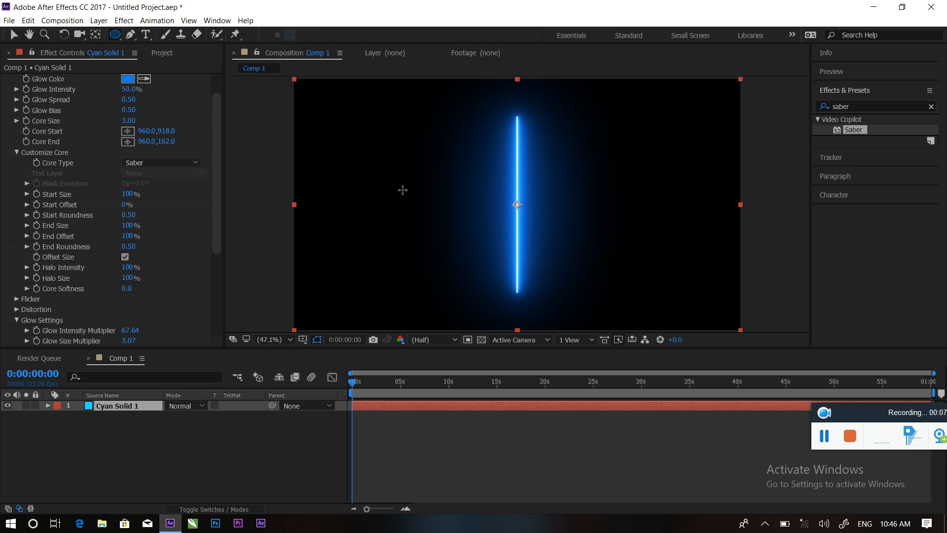
pyautogui.moveTo(415, 129)
pyautogui.mouseDown()
pyautogui.moveTo(581, 268)
pyautogui.moveTo(596, 294)
pyautogui.moveTo(580, 291)
pyautogui.moveTo(554, 258)
pyautogui.moveTo(508, 148)
pyautogui.moveTo(492, 183)
pyautogui.mouseUp()
pyautogui.moveTo(460, 151); pyautogui.dragTo(541, 205)
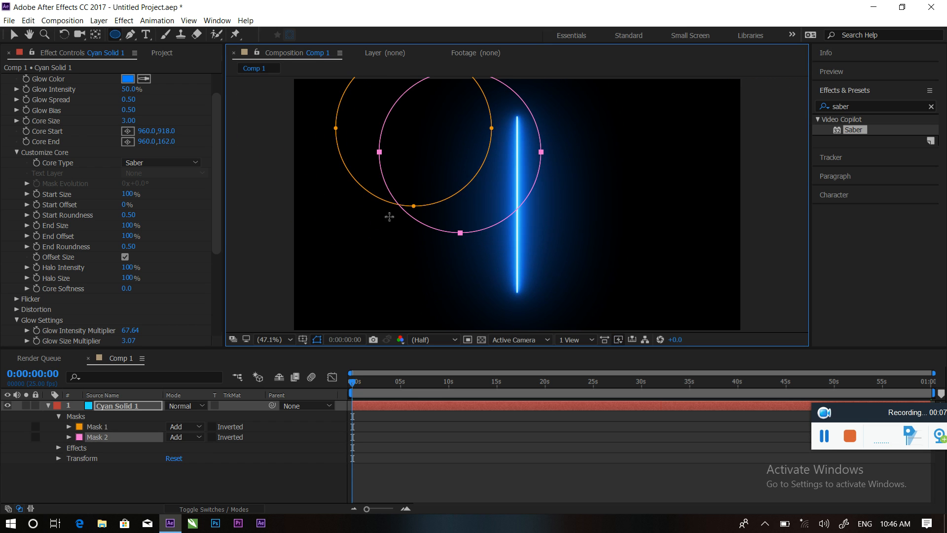
# Try to move the first circular mask with the Selection tool and undo the change.
pyautogui.click(14, 34)
pyautogui.click(541, 152)
pyautogui.click(499, 174)
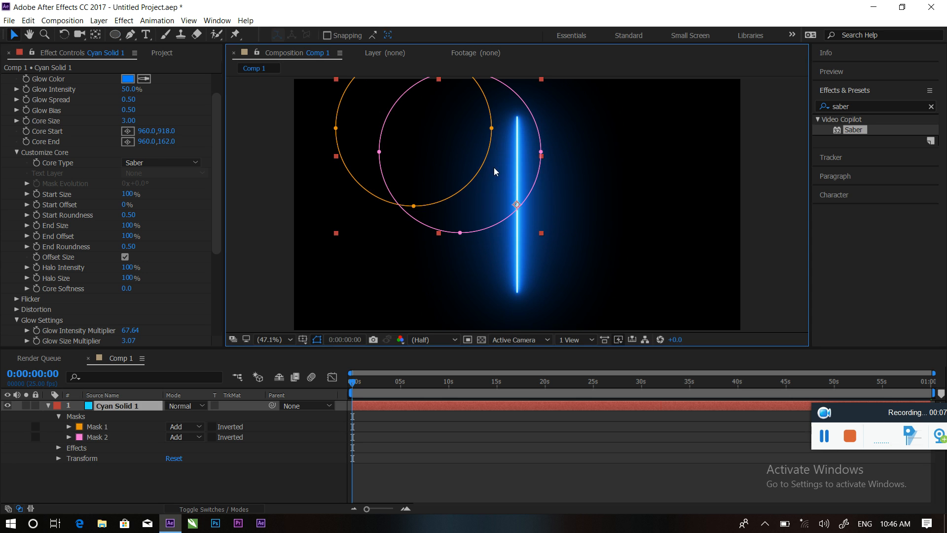
pyautogui.moveTo(487, 163); pyautogui.dragTo(506, 183)
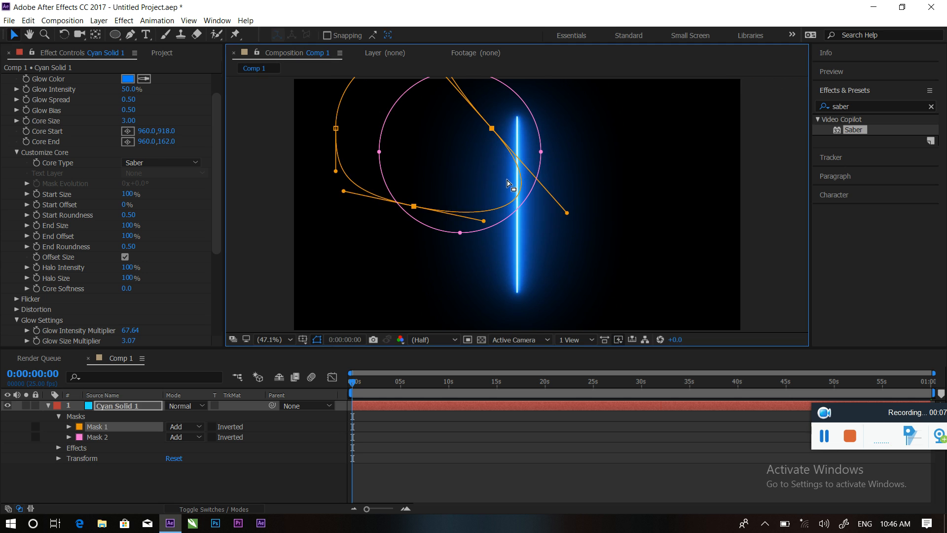
pyautogui.hotkey('ctrl', 'z')
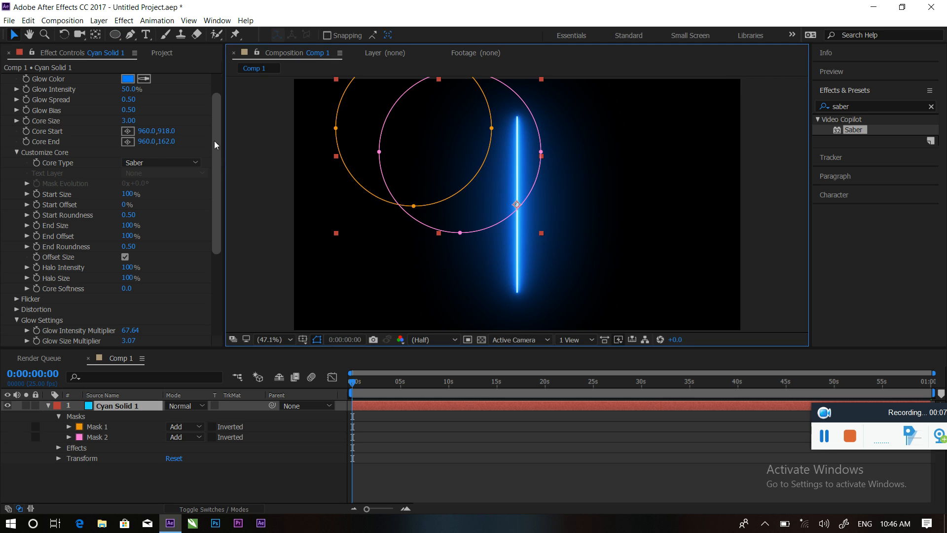
# Set the Core Type to Layer Masks and keyframe End Offset at 0% at the start and a higher value at 0:00:02:09.
pyautogui.click(170, 162)
pyautogui.click(170, 186)
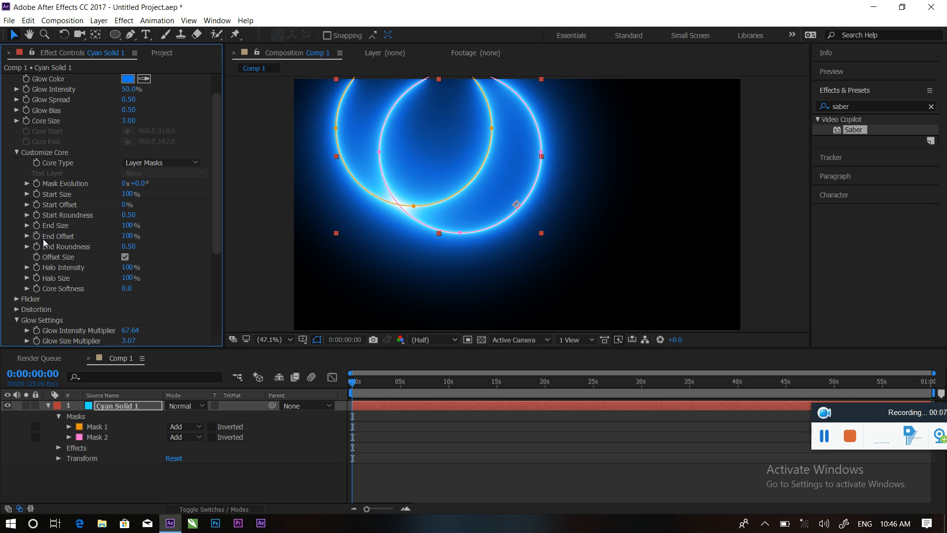
pyautogui.moveTo(128, 236); pyautogui.dragTo(37, 231)
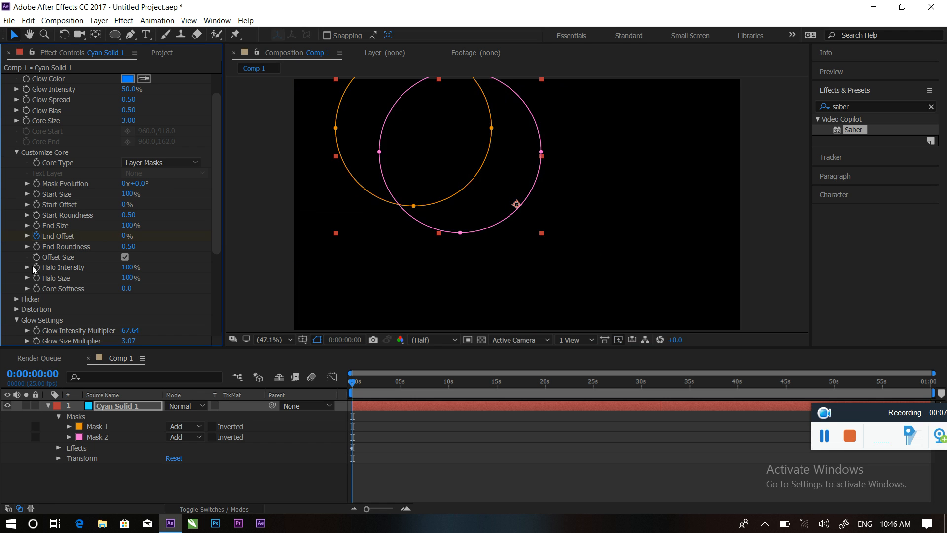
pyautogui.moveTo(351, 385); pyautogui.dragTo(374, 383)
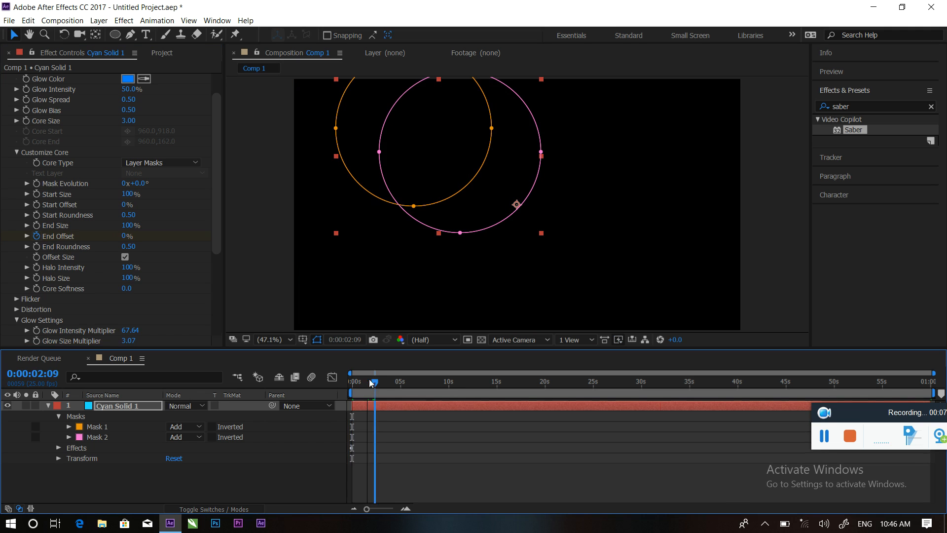
pyautogui.moveTo(125, 237); pyautogui.dragTo(383, 299)
# Preview the glow animation along the circular masks from the start, stop it and select the second mask.
pyautogui.moveTo(375, 382); pyautogui.dragTo(372, 383)
pyautogui.press('Home')
pyautogui.press('space')
pyautogui.press('space')
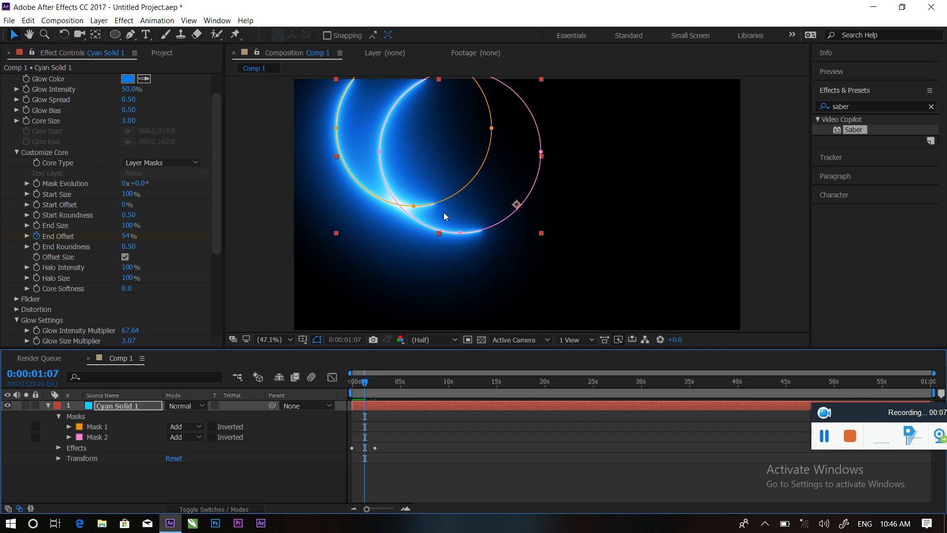
pyautogui.click(515, 206)
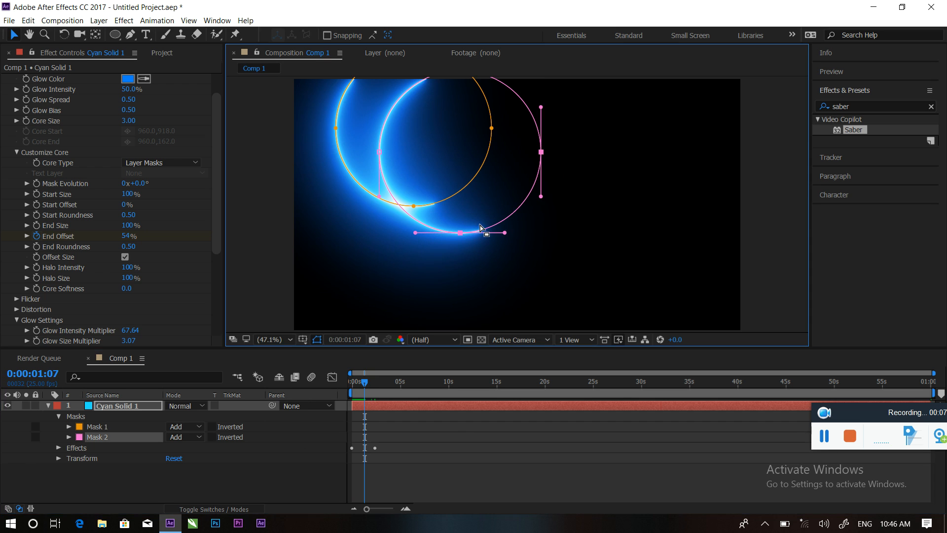
# Try to delete points of the second circular mask and undo the deletion of the solid layer.
pyautogui.hotkey('ctrl', 'z')
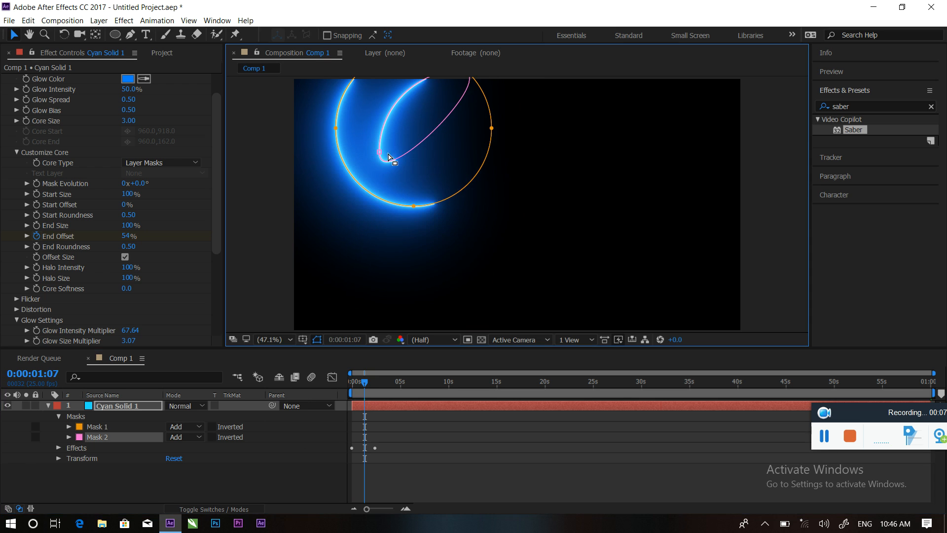
pyautogui.press('Delete')
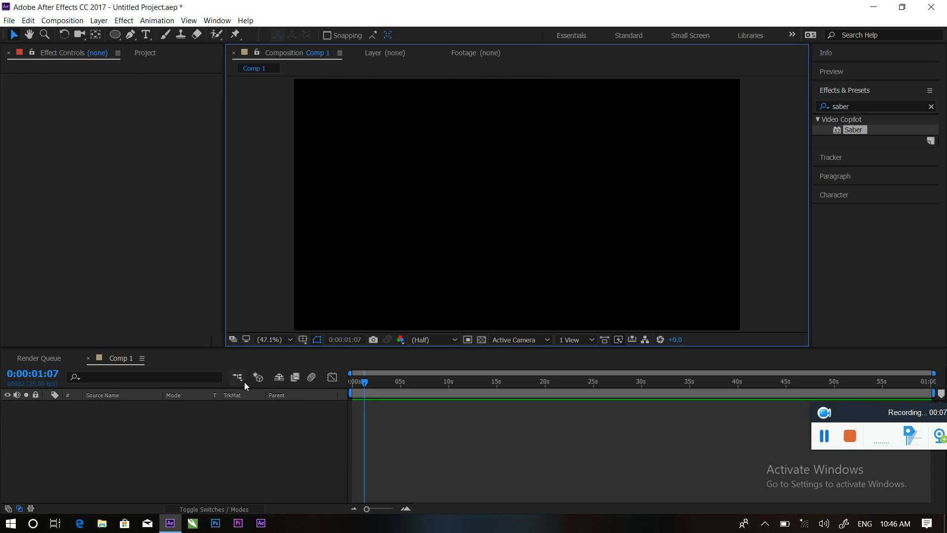
pyautogui.hotkey('ctrl', 'z')
pyautogui.click(146, 435)
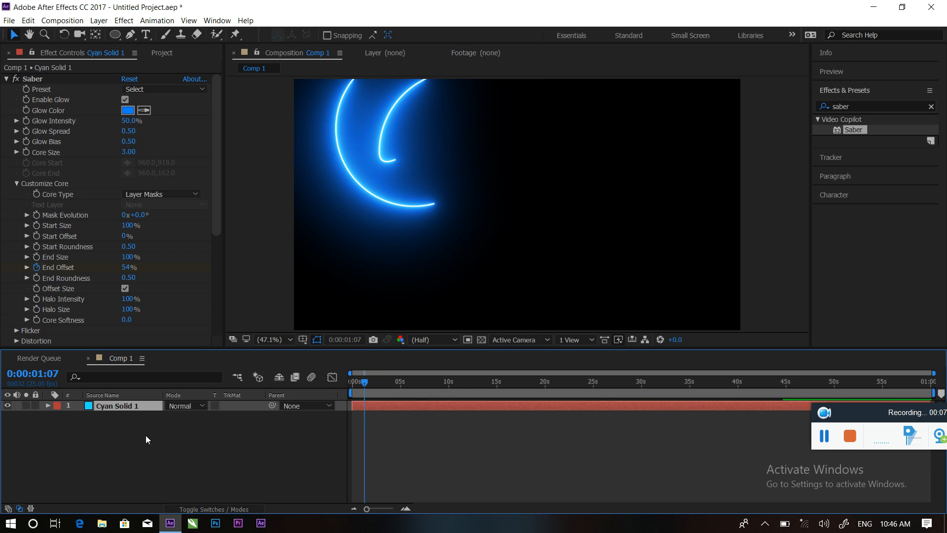
# Undo the End Offset animation, the Layer Masks core type and both circular masks on the solid.
pyautogui.click(359, 217)
pyautogui.press('Home')
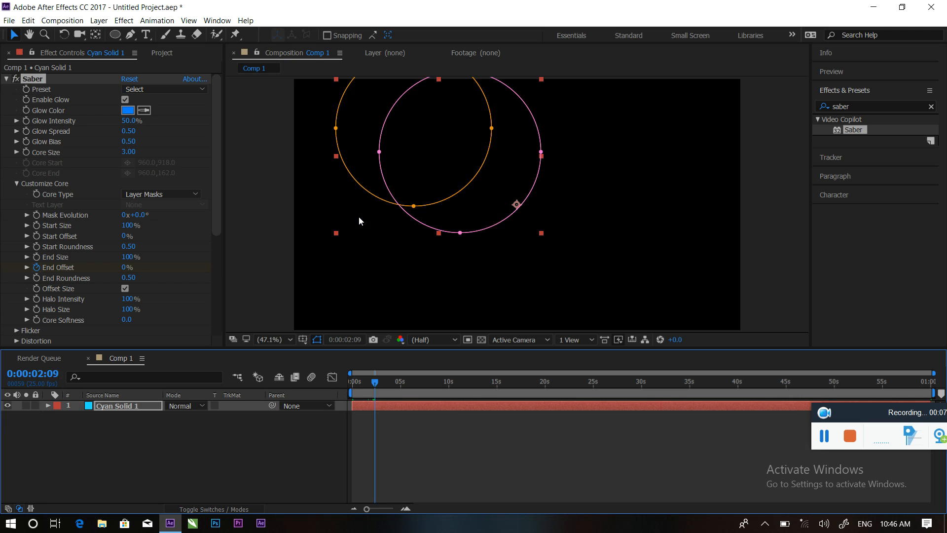
pyautogui.hotkey('ctrl', 'z')
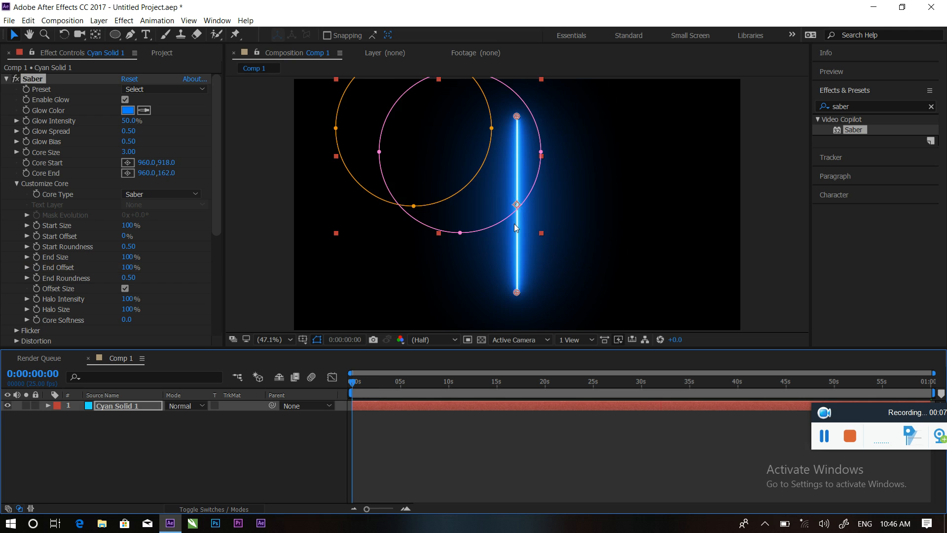
pyautogui.hotkey('ctrl', 'z')
pyautogui.hotkey('ctrl', 'z')
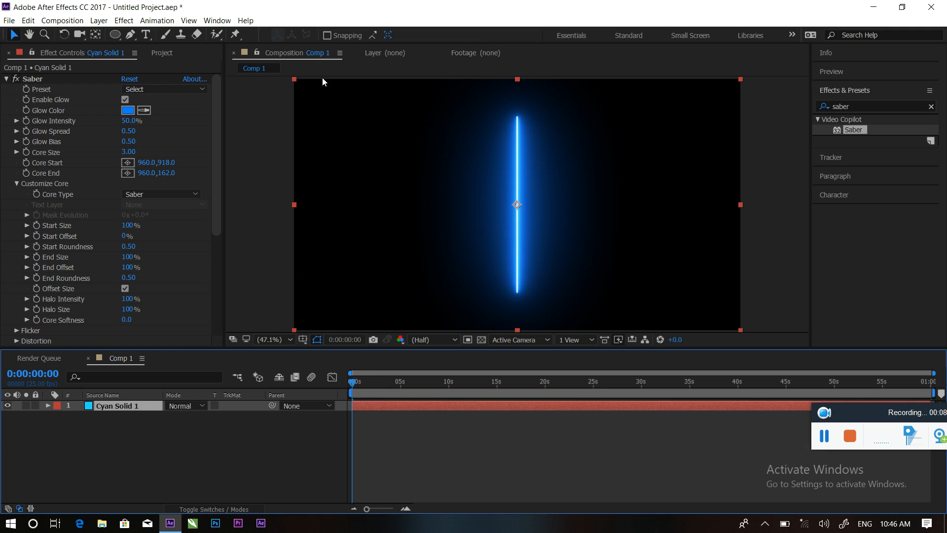
# Draw an elliptical mask around the centre of the solid and set the Saber Core Type to Layer Masks.
pyautogui.click(119, 34)
pyautogui.moveTo(447, 148); pyautogui.dragTo(579, 269)
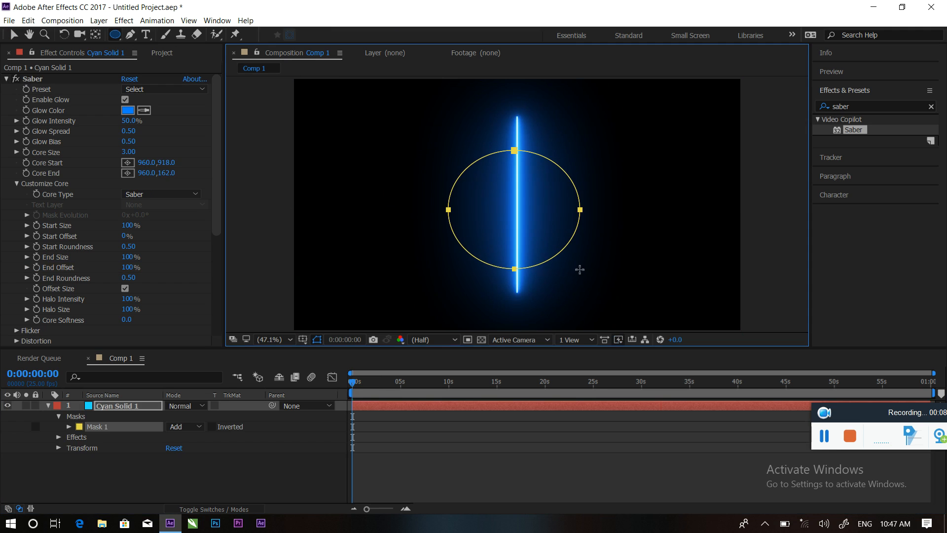
pyautogui.click(164, 195)
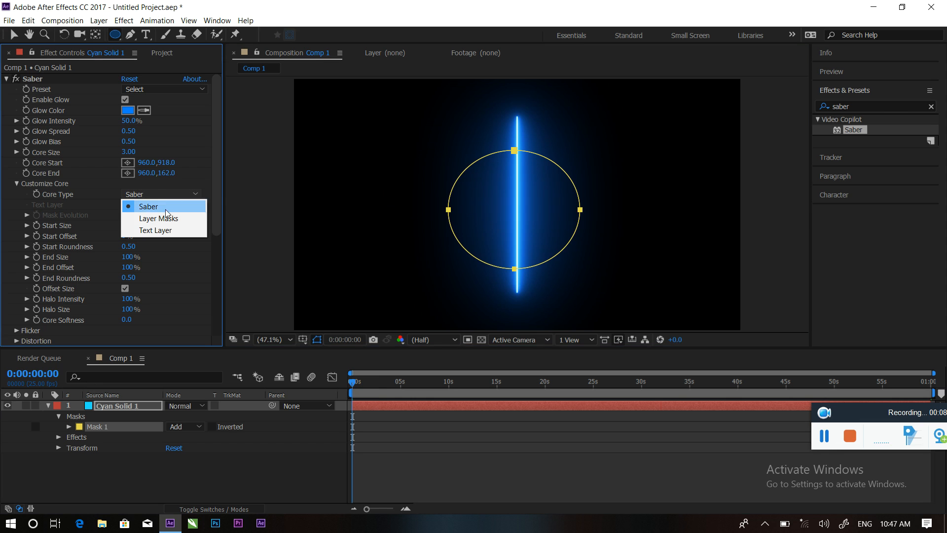
pyautogui.click(167, 221)
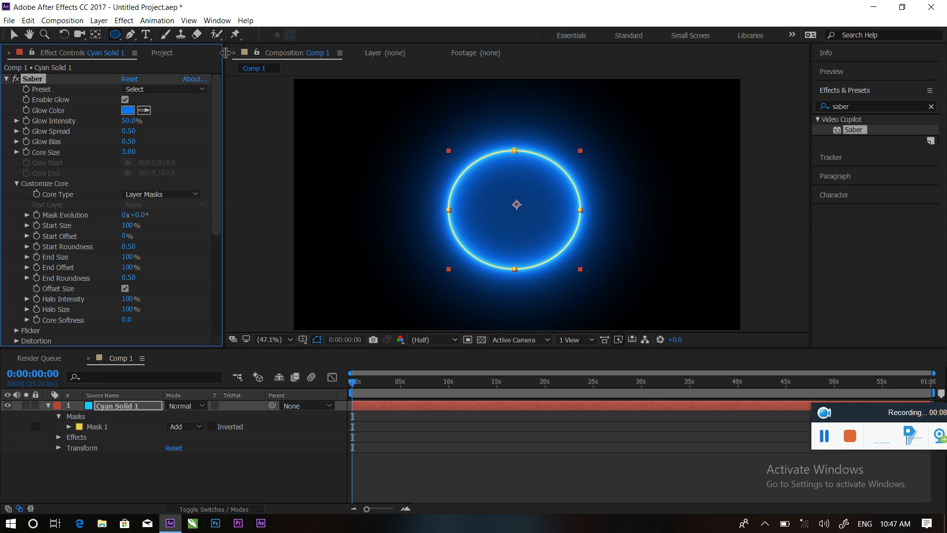
# Apply the Fire preset to the Saber effect and briefly preview the burning ring from the start.
pyautogui.click(148, 94)
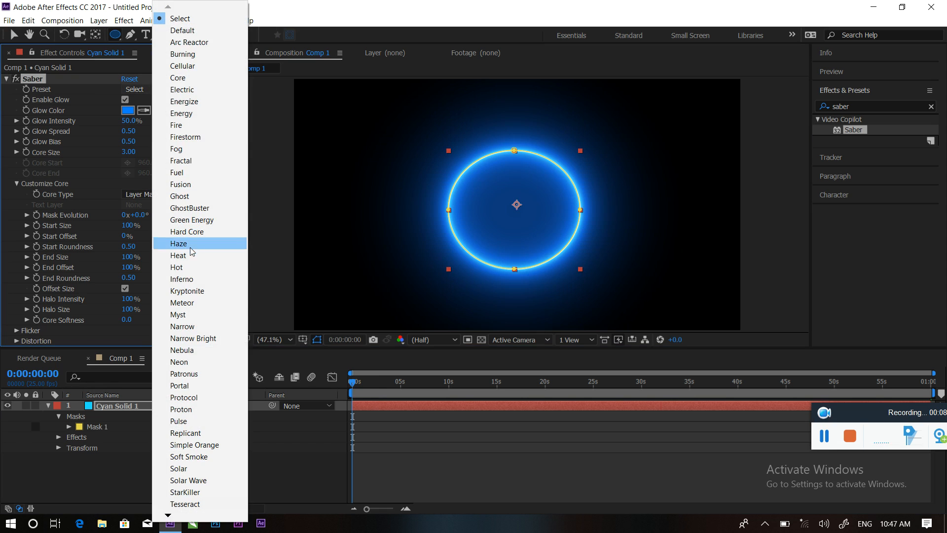
pyautogui.click(177, 126)
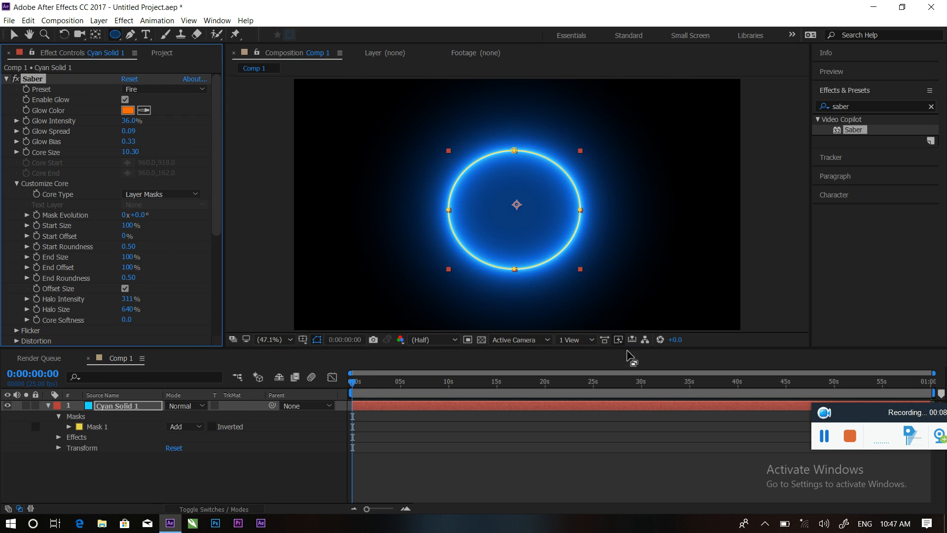
pyautogui.press('space')
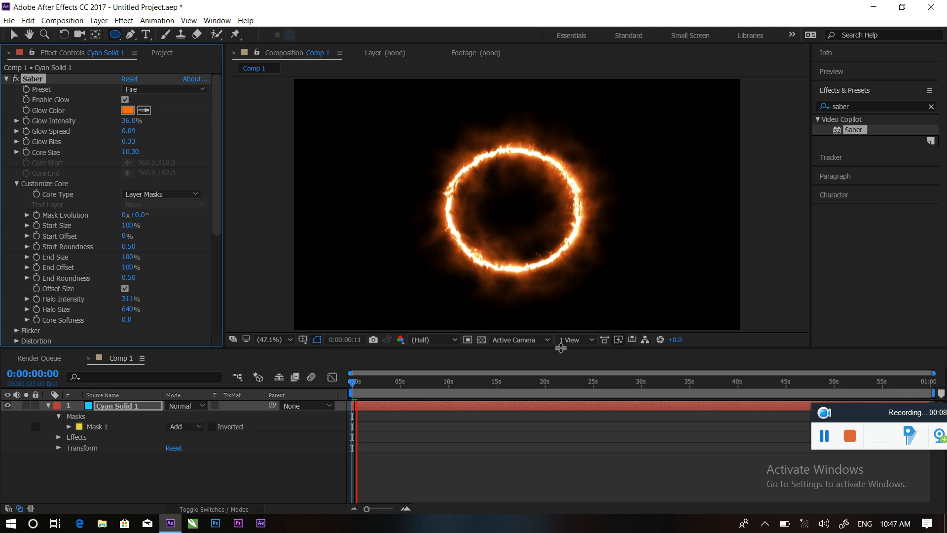
pyautogui.press('space')
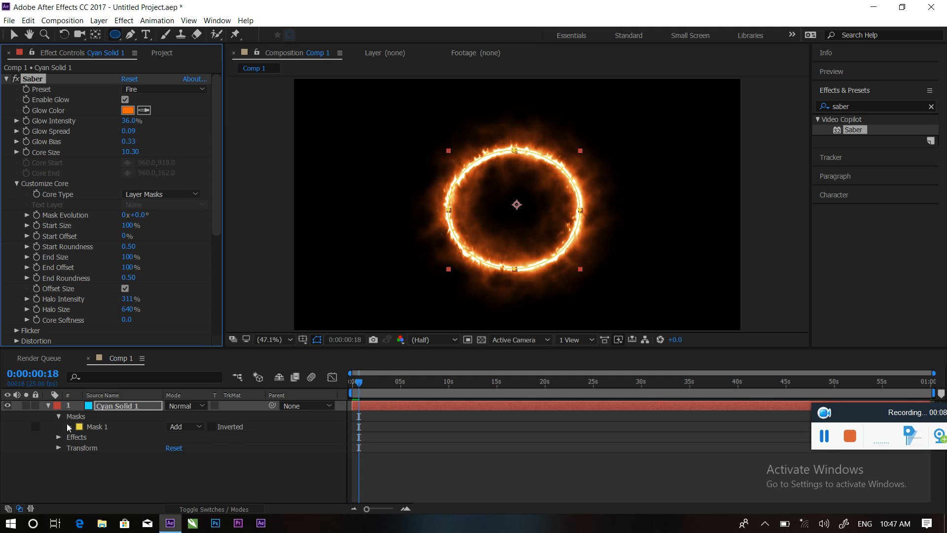
# Collapse the solid's properties in the timeline and undo the Fire preset.
pyautogui.click(48, 405)
pyautogui.click(125, 417)
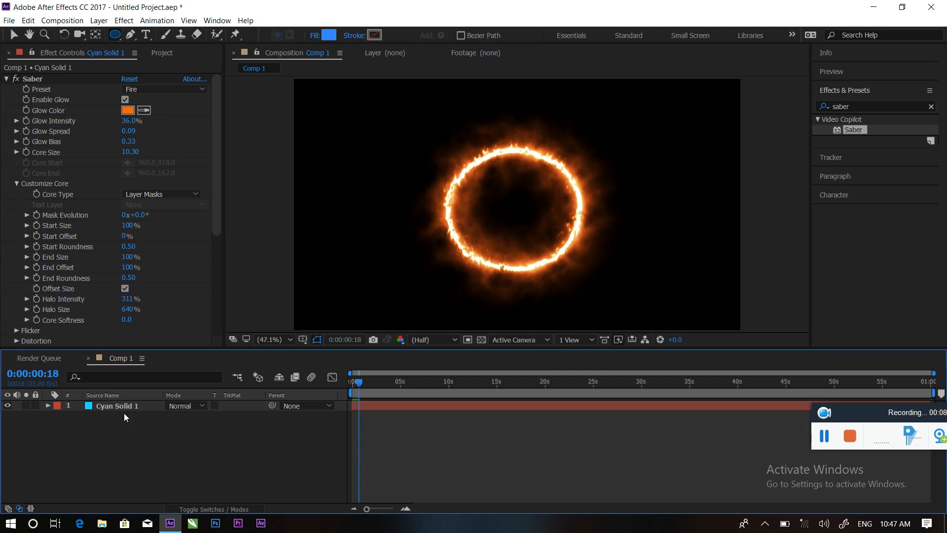
pyautogui.click(122, 409)
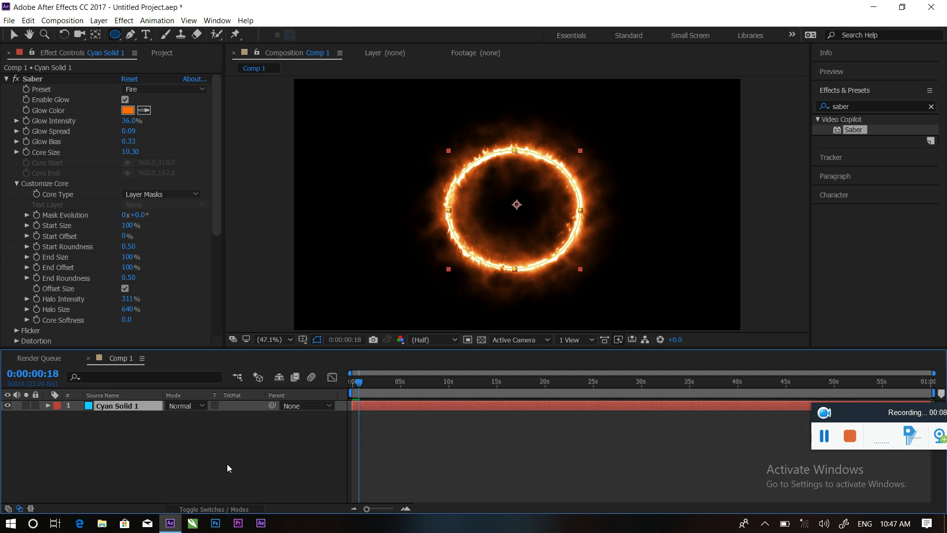
pyautogui.hotkey('ctrl', 'z')
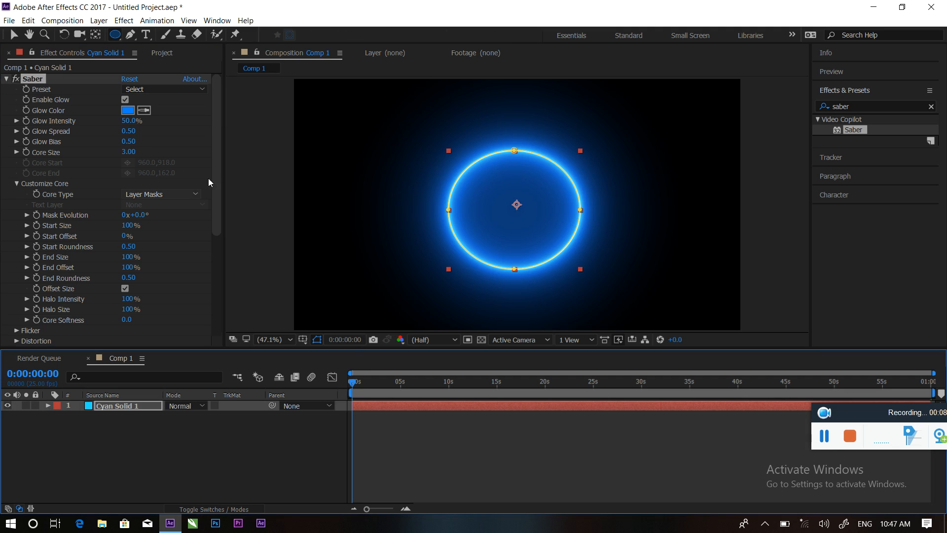
# Start importing a file into the project and open the folder Local Disk (D:) > کمره مواد > After Effects > Grapic.
pyautogui.moveTo(216, 150); pyautogui.dragTo(222, 259)
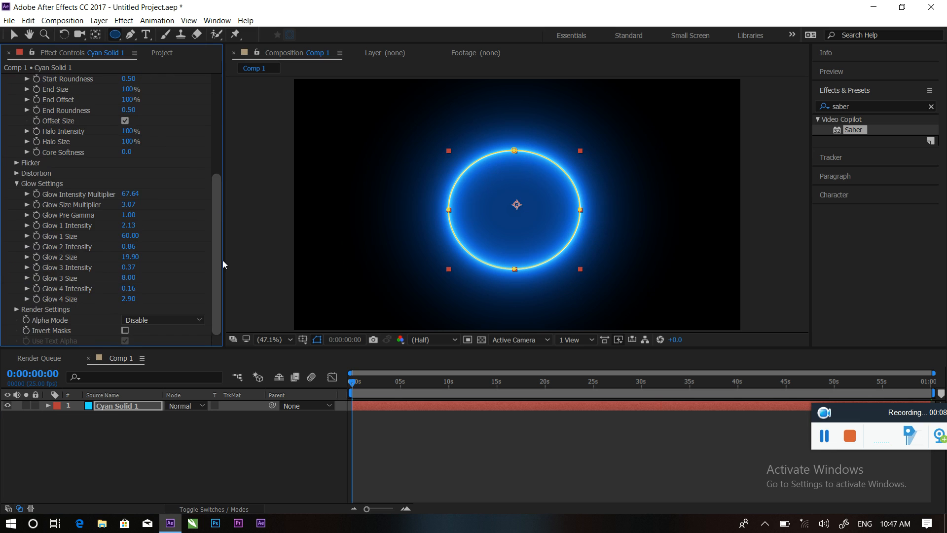
pyautogui.click(161, 53)
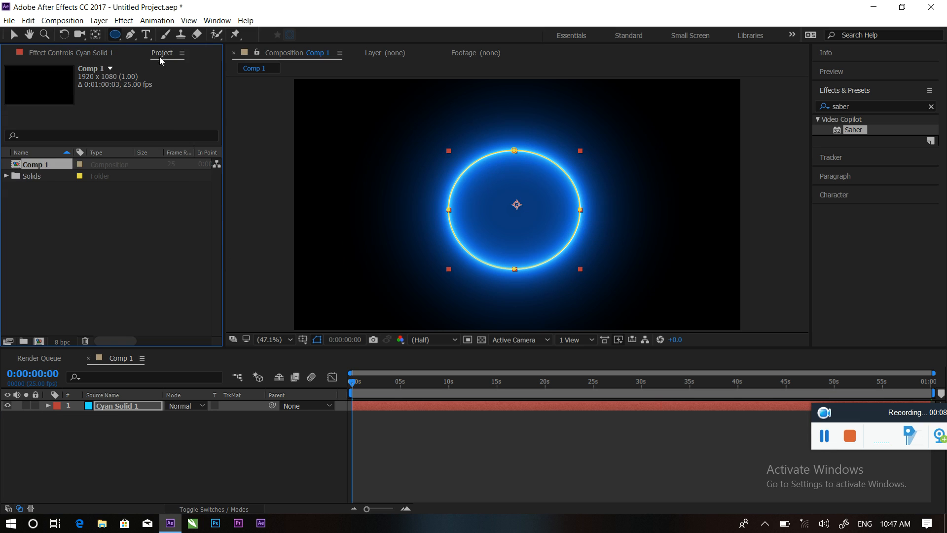
pyautogui.doubleClick(150, 232)
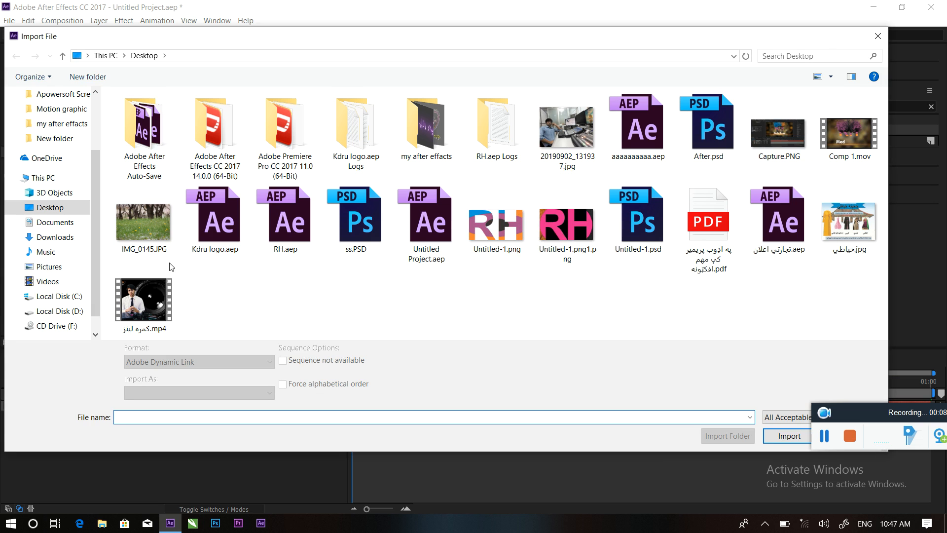
pyautogui.click(57, 311)
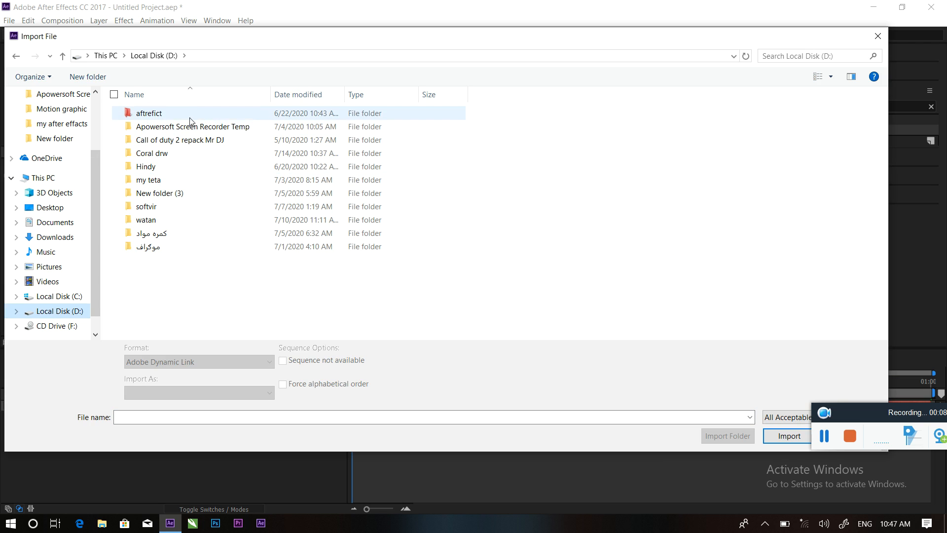
pyautogui.click(181, 237)
pyautogui.doubleClick(180, 238)
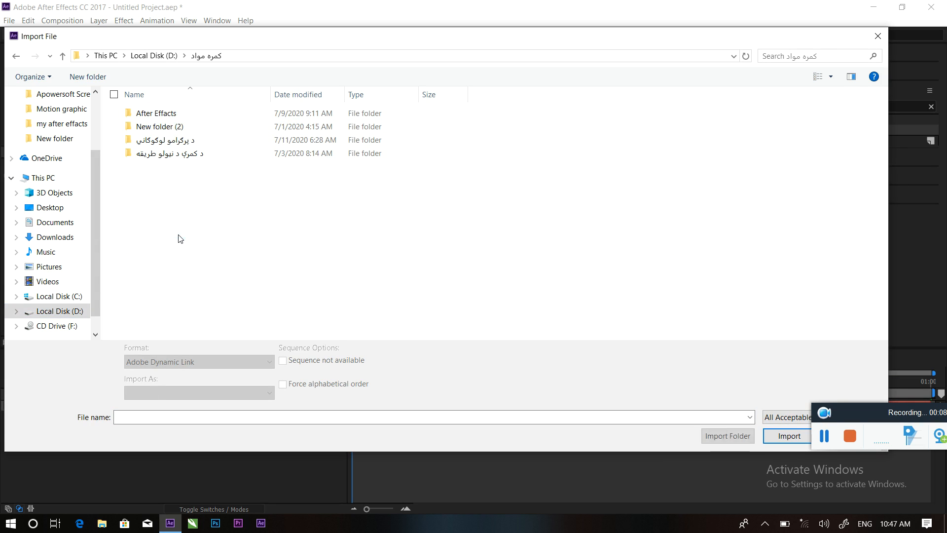
pyautogui.doubleClick(149, 114)
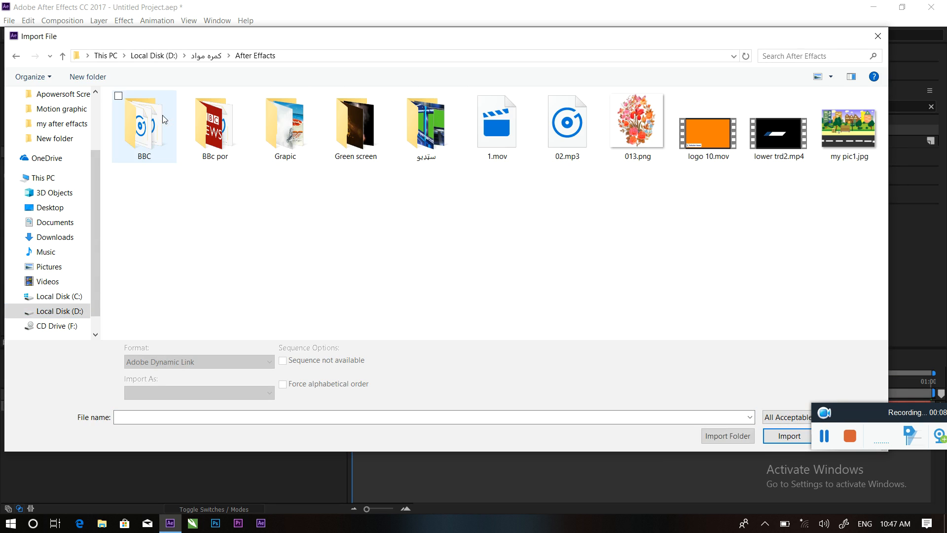
pyautogui.click(290, 130)
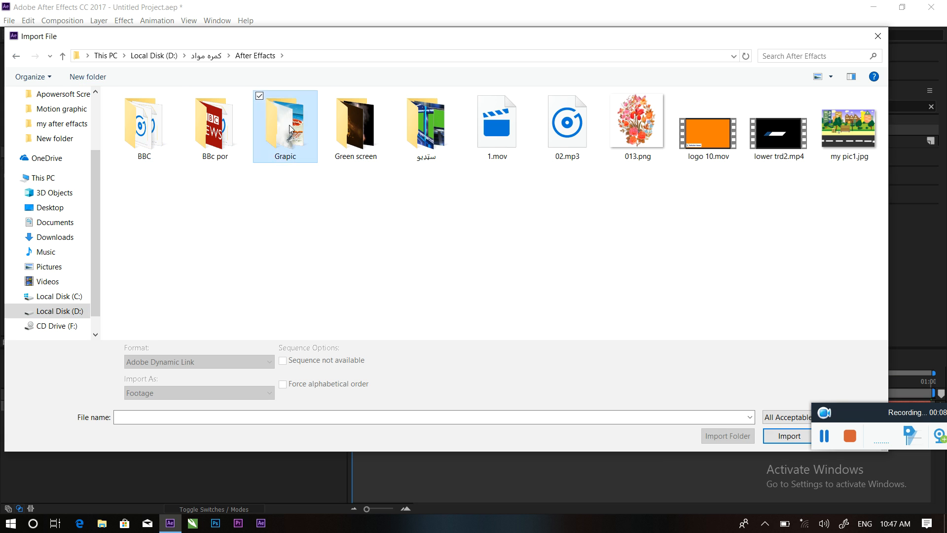
pyautogui.doubleClick(291, 130)
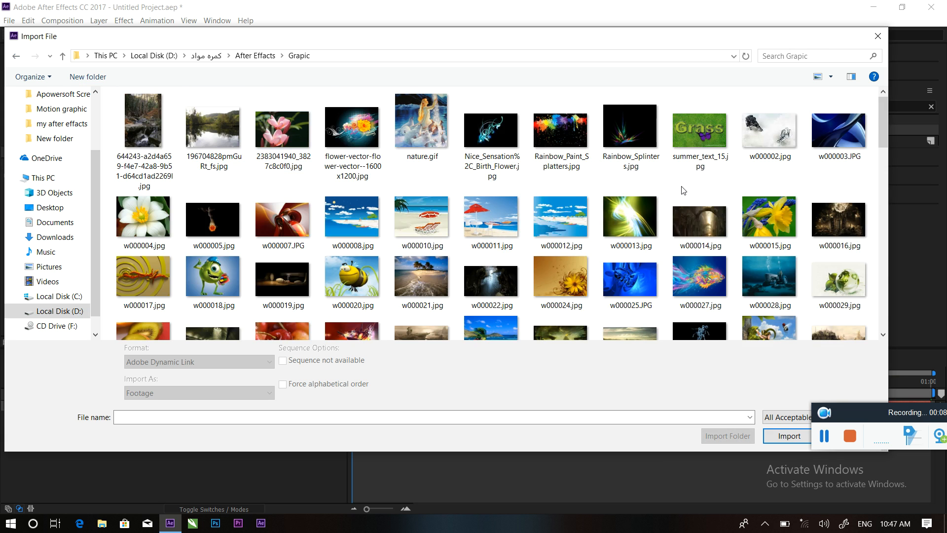
# View the image w000051.jpg full size in Photos and close it again.
pyautogui.scroll(-3, 684, 190)
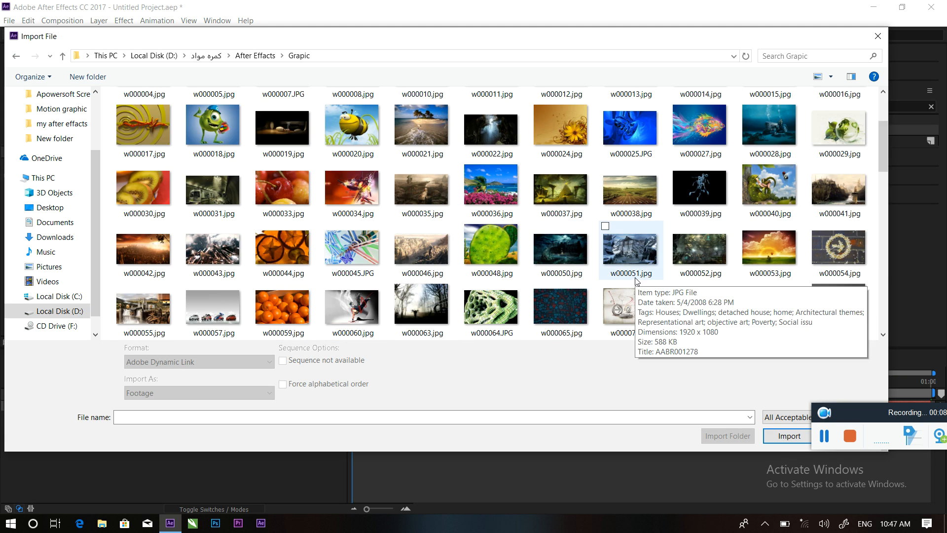
pyautogui.click(628, 262)
pyautogui.rightClick(629, 262)
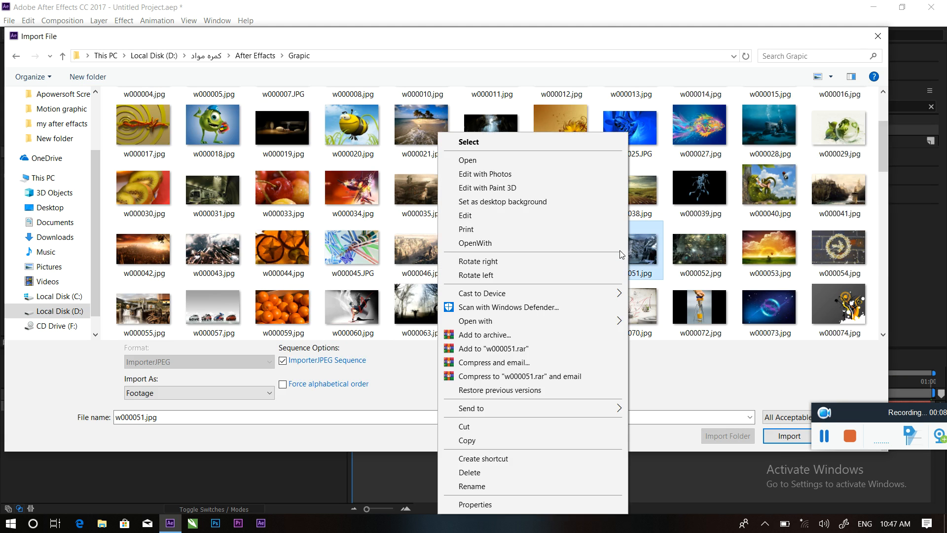
pyautogui.click(504, 165)
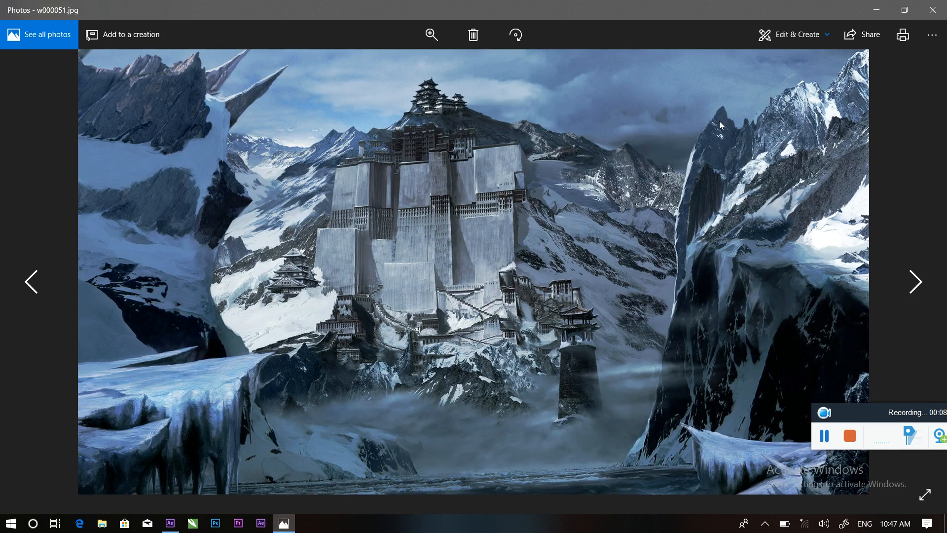
pyautogui.click(933, 10)
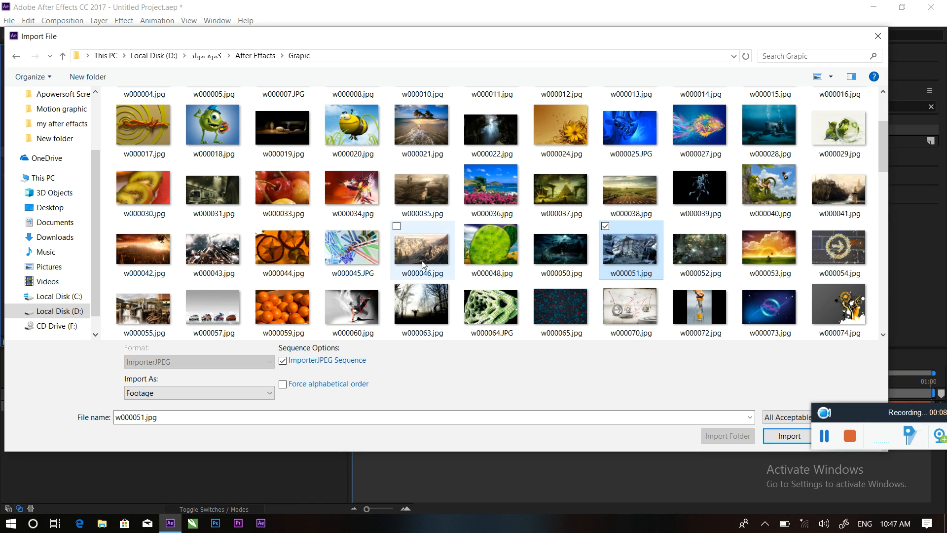
# Browse the image thumbnails in the Grapic folder for a suitable background picture.
pyautogui.scroll(-3, 422, 264)
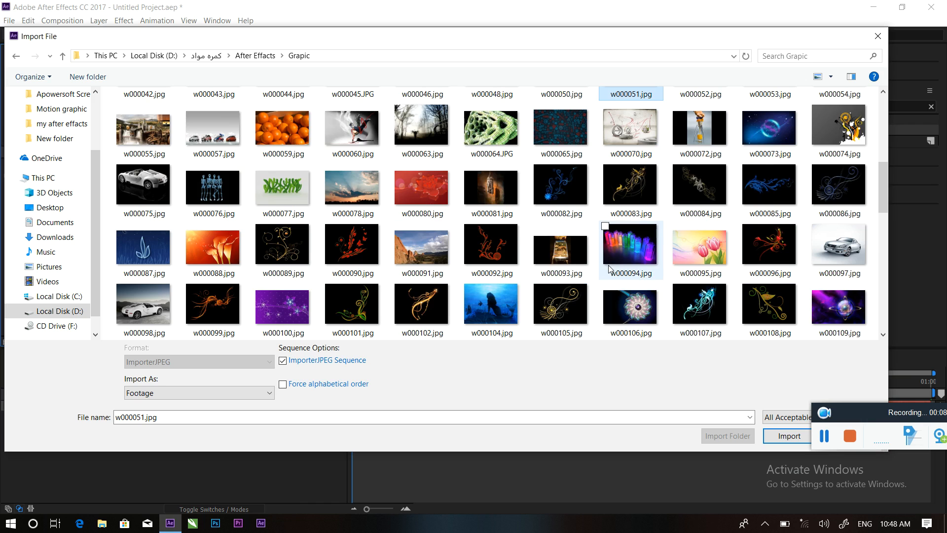
pyautogui.scroll(-3, 609, 269)
pyautogui.scroll(-5, 476, 272)
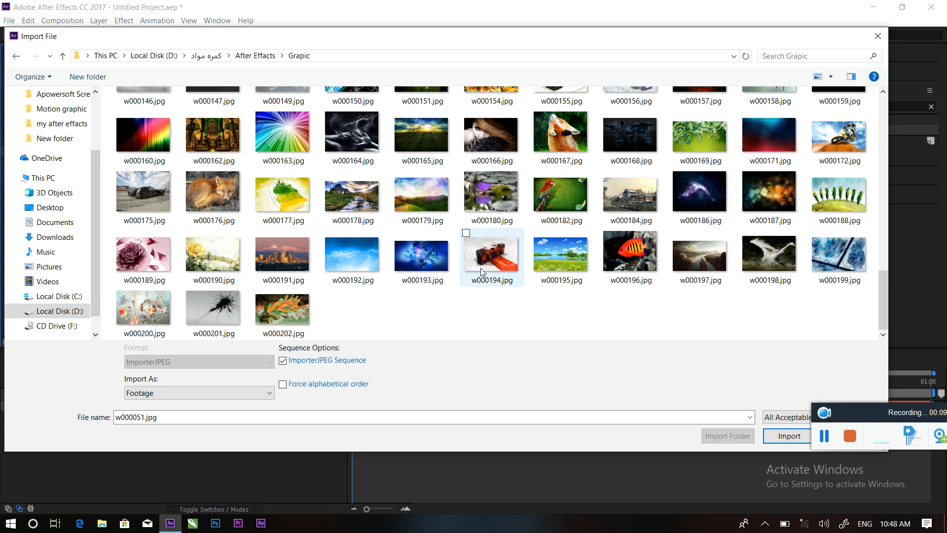
pyautogui.scroll(15, 482, 269)
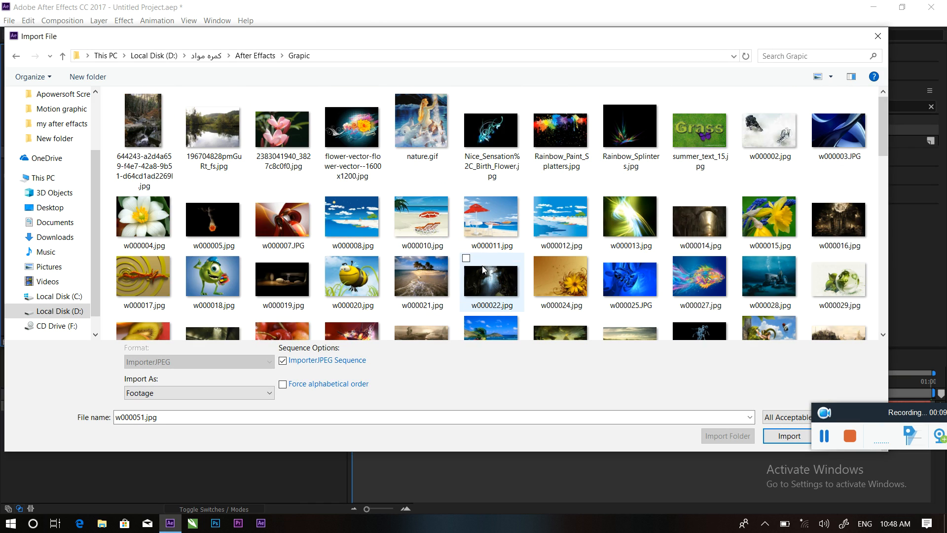
pyautogui.scroll(-2, 657, 278)
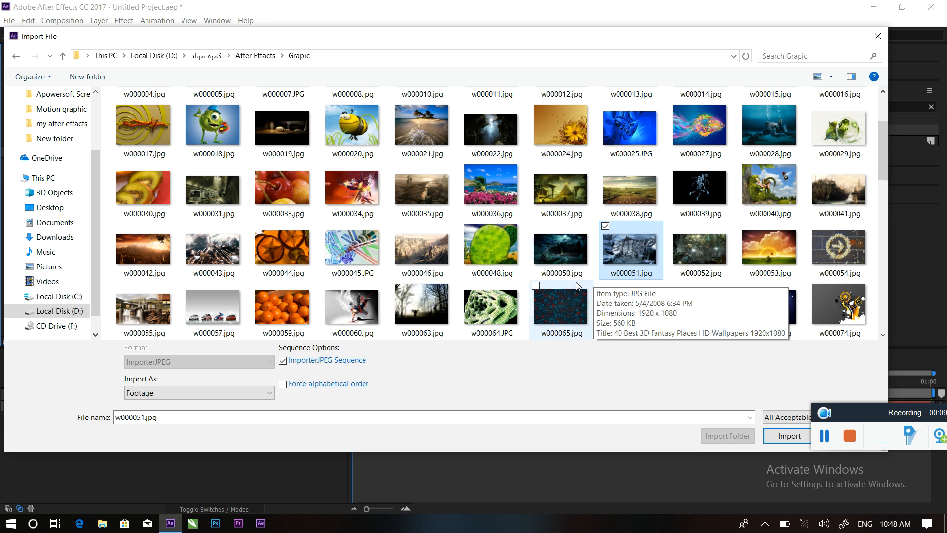
pyautogui.scroll(-3, 556, 287)
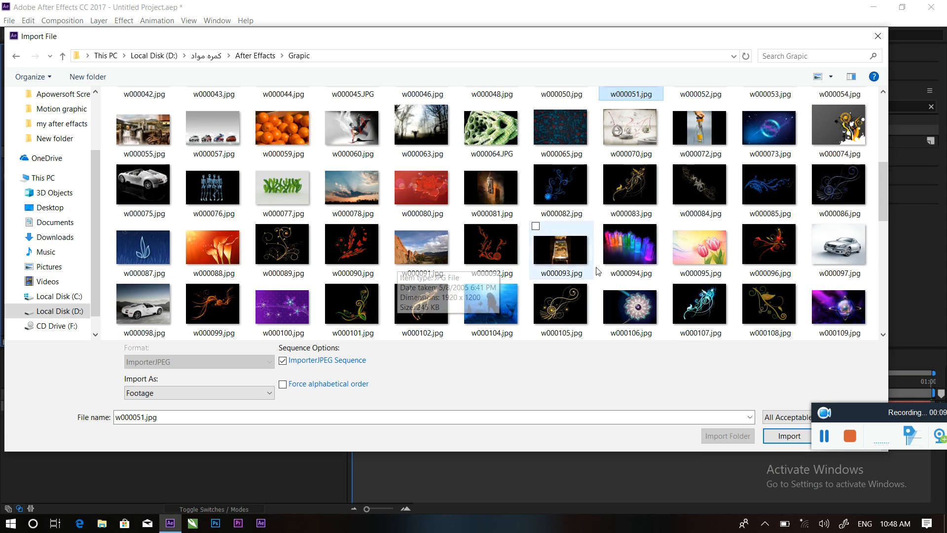
pyautogui.scroll(-3, 650, 304)
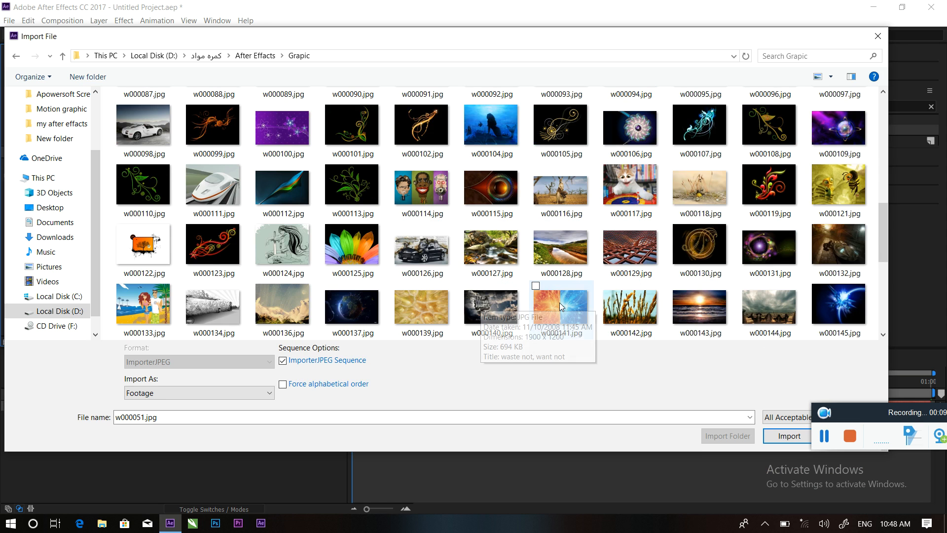
pyautogui.scroll(-3, 559, 304)
pyautogui.scroll(-3, 560, 302)
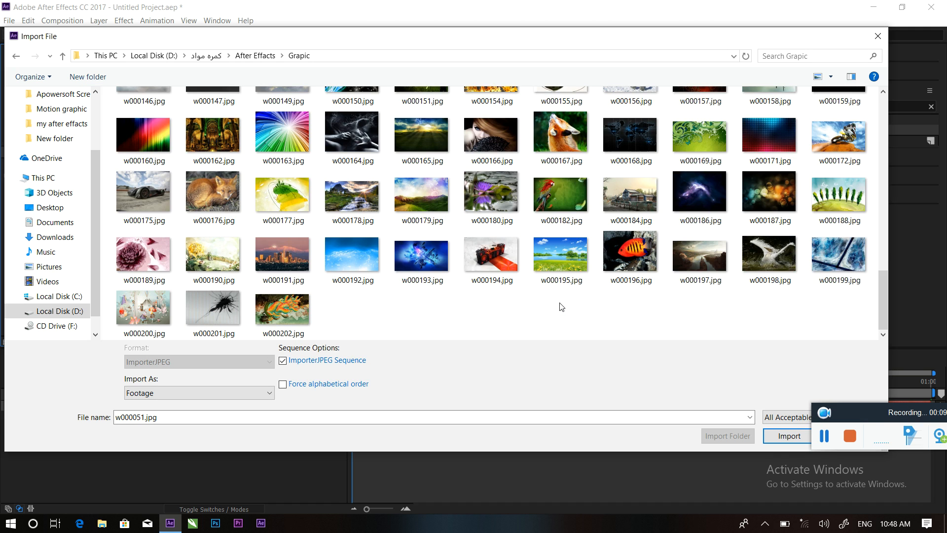
pyautogui.scroll(5, 559, 303)
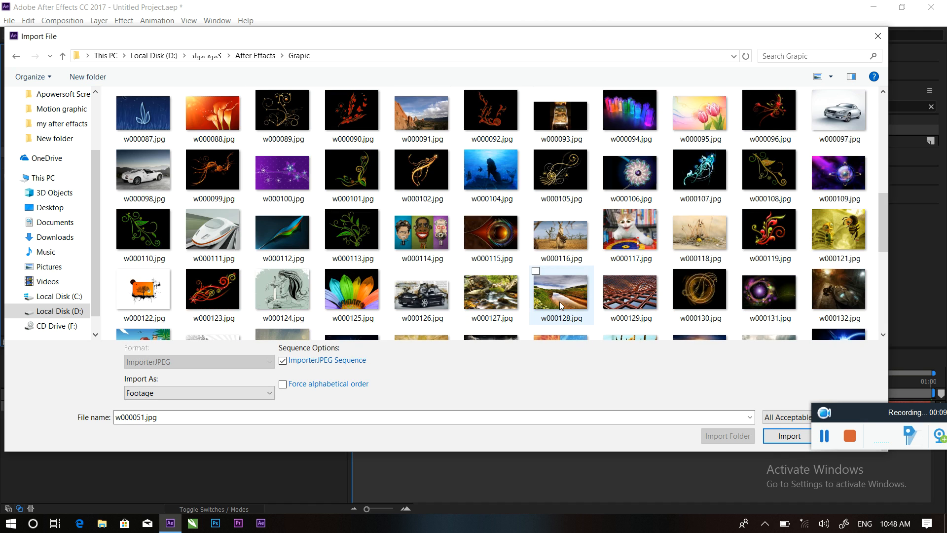
pyautogui.scroll(3, 581, 267)
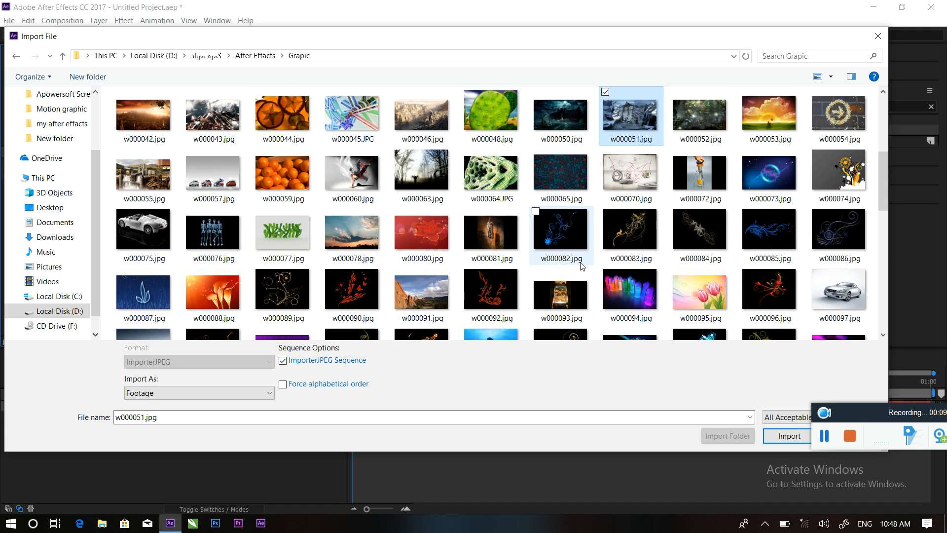
pyautogui.scroll(3, 582, 266)
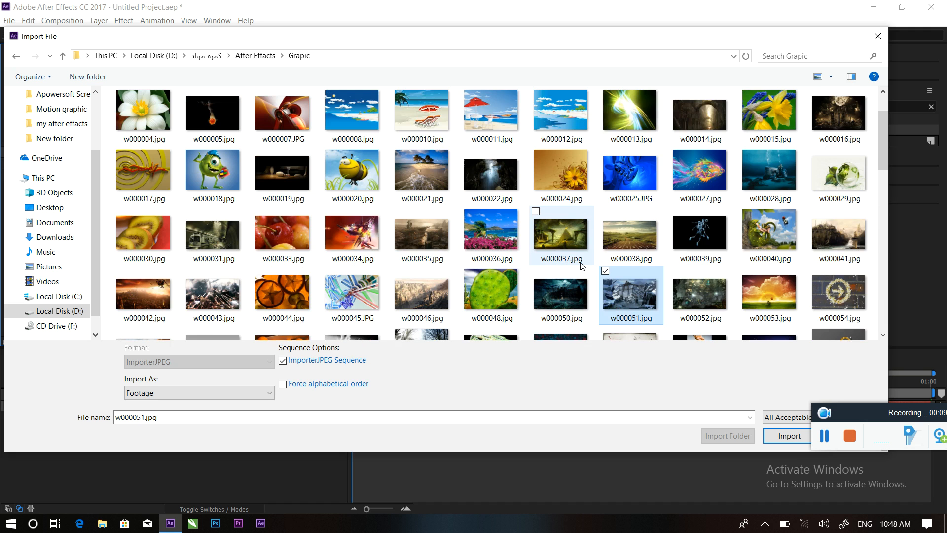
pyautogui.scroll(2, 582, 266)
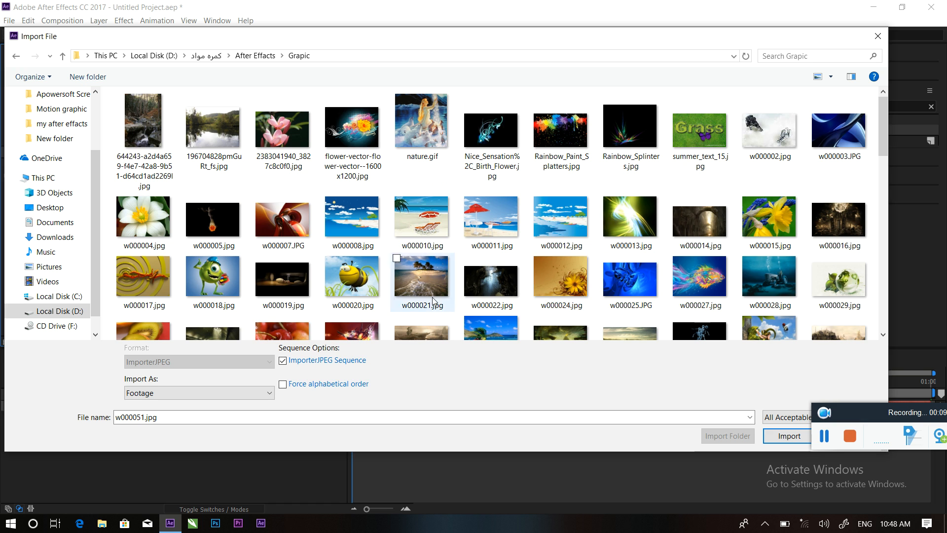
# Import w000041.jpg with the ImporterJPEG Sequence option on, and delete the imported footage from the project.
pyautogui.scroll(-3, 800, 296)
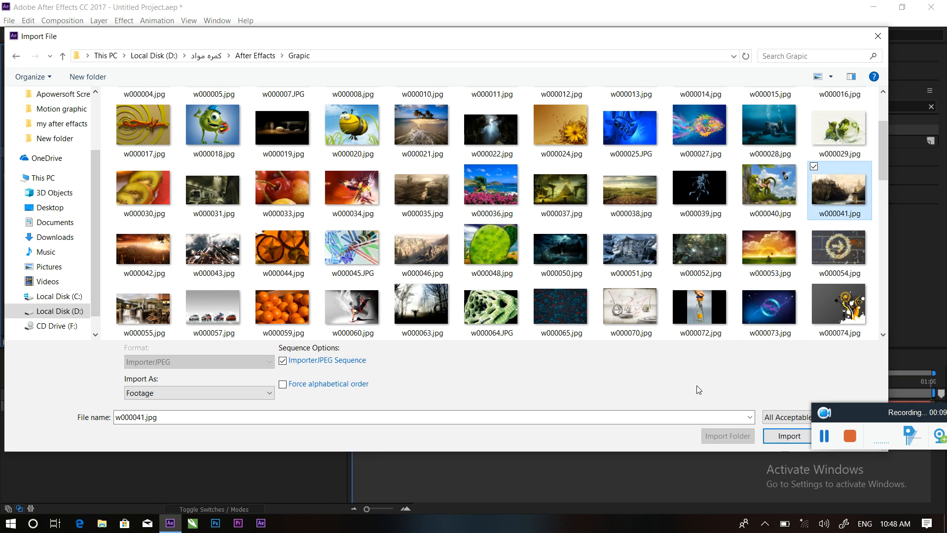
pyautogui.click(789, 436)
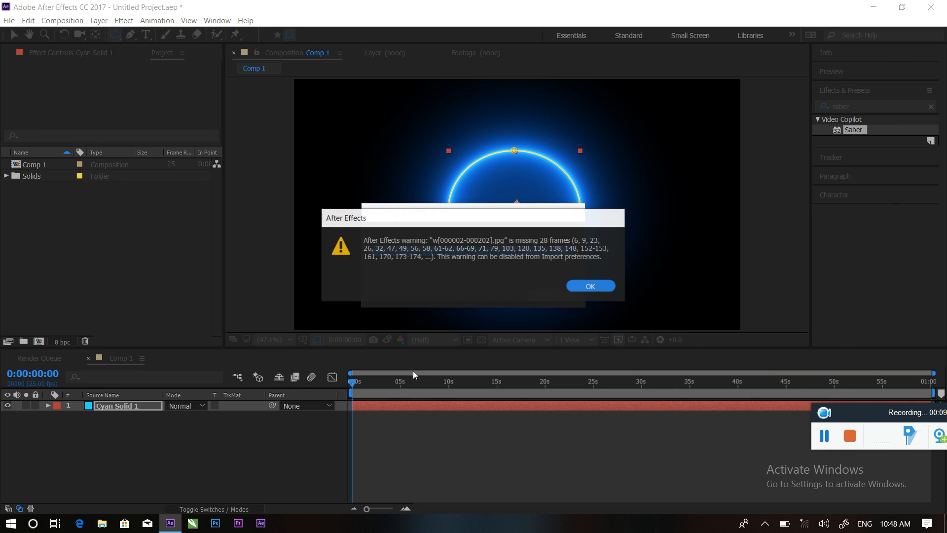
pyautogui.click(590, 286)
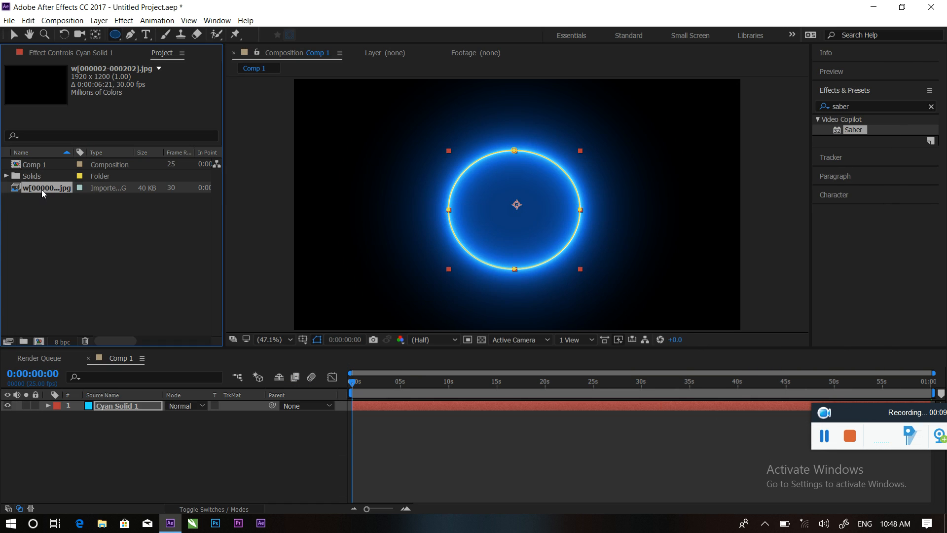
pyautogui.press('Delete')
# Import w000041.jpg from the Grapic folder as a single still image with the ImporterJPEG Sequence option off.
pyautogui.doubleClick(88, 264)
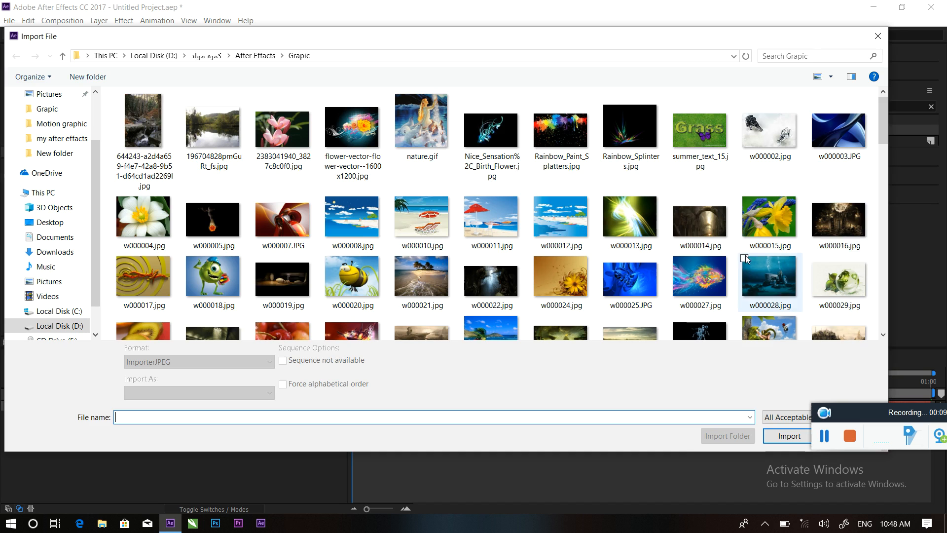
pyautogui.click(845, 215)
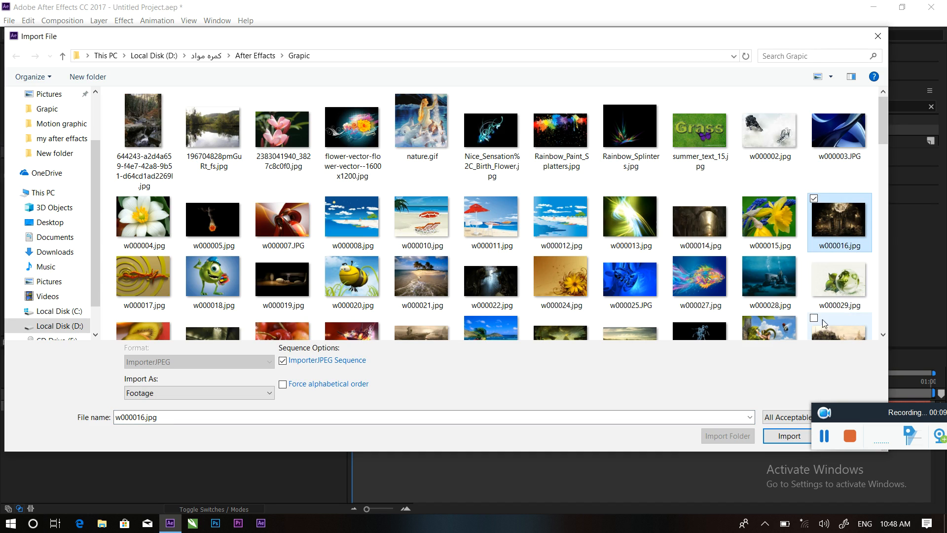
pyautogui.scroll(-3, 781, 249)
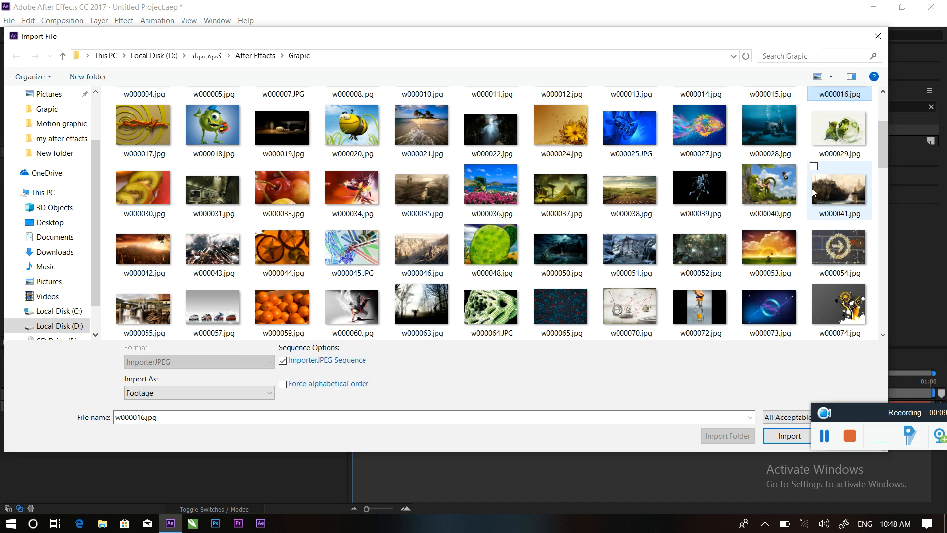
pyautogui.scroll(3, 829, 187)
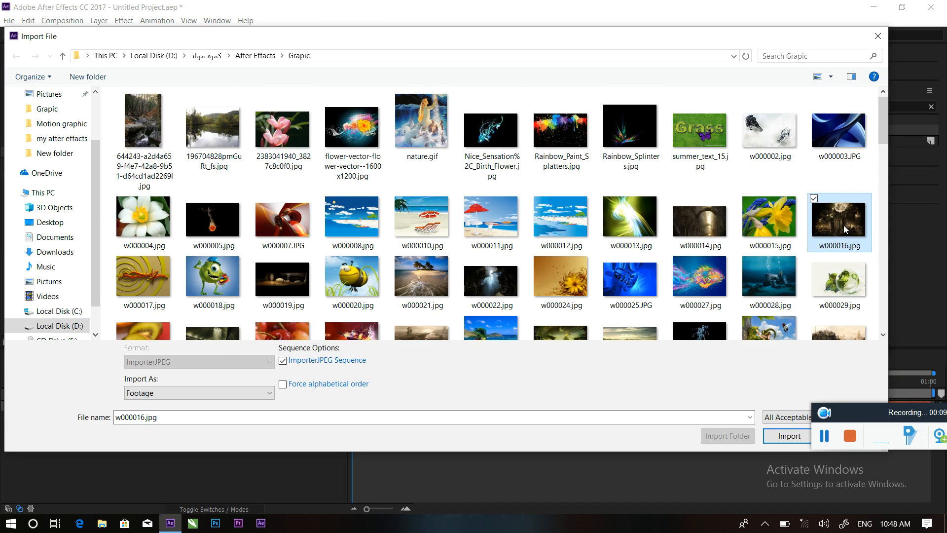
pyautogui.scroll(-3, 844, 225)
pyautogui.click(834, 205)
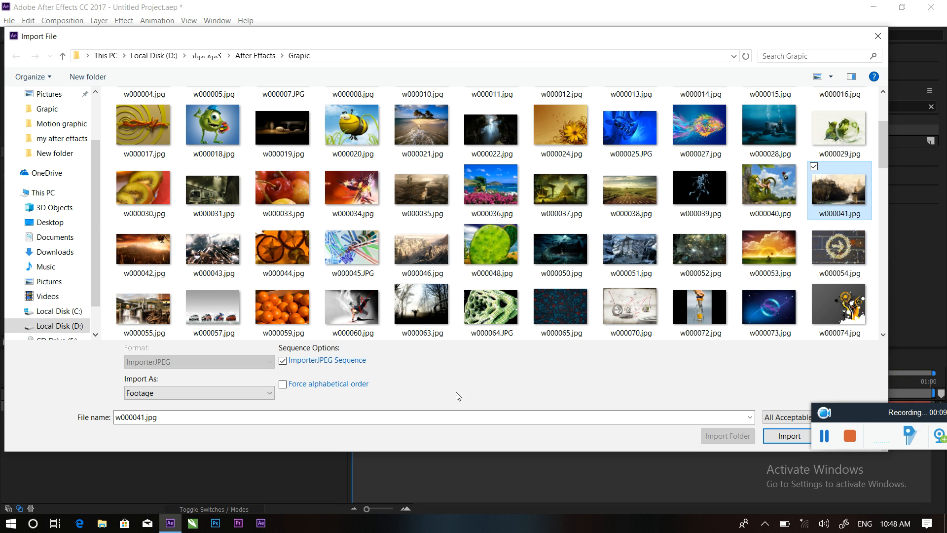
pyautogui.click(282, 361)
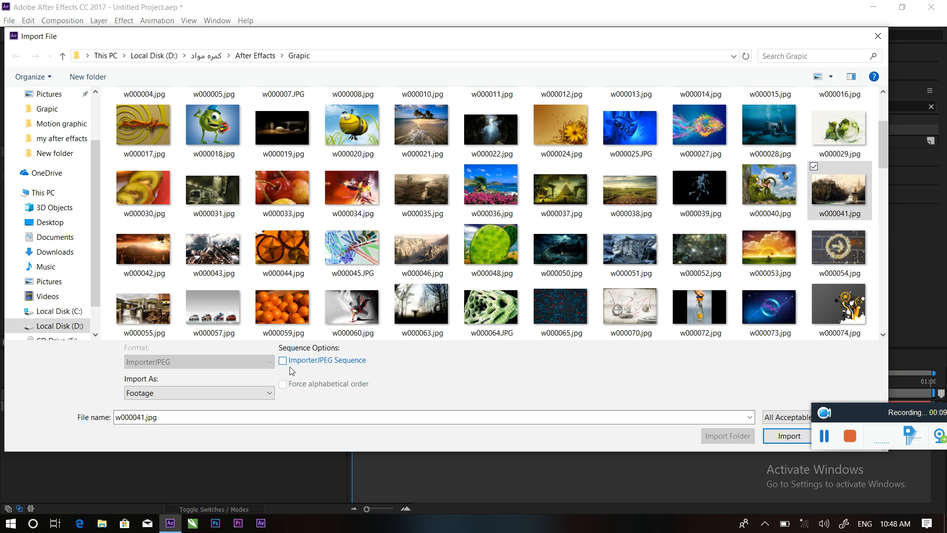
pyautogui.click(788, 437)
# Place w000041.jpg in Comp 1 above Cyan Solid 1 and briefly preview the composition with the solid selected.
pyautogui.click(37, 199)
pyautogui.moveTo(33, 188); pyautogui.dragTo(111, 402)
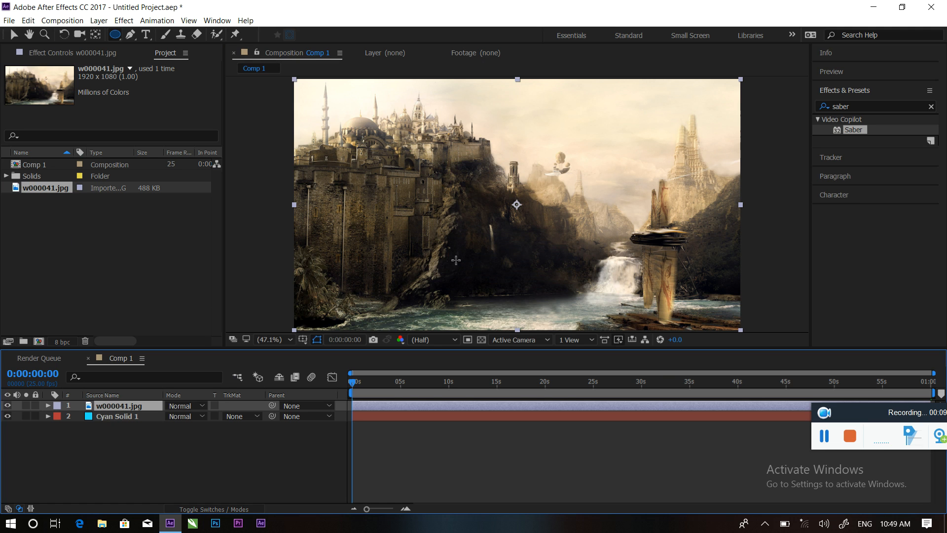
pyautogui.click(118, 417)
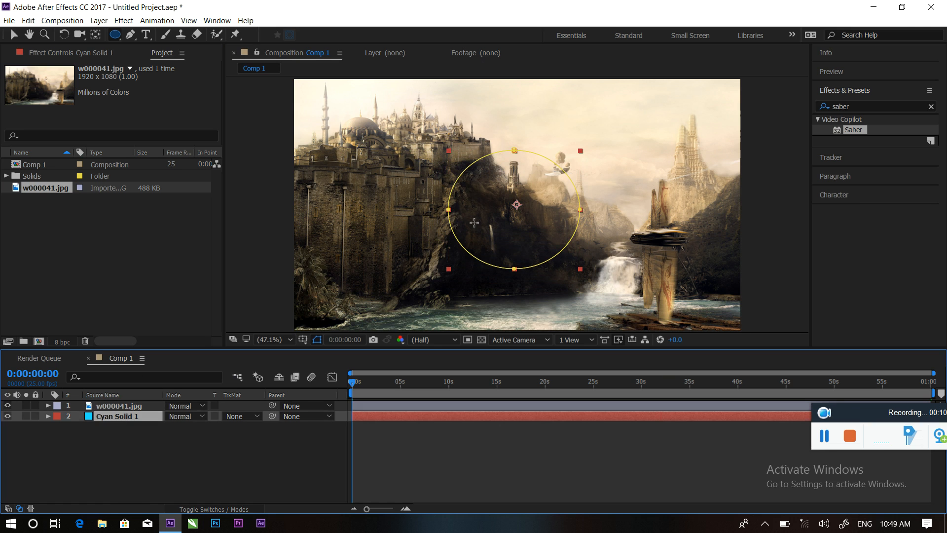
pyautogui.press('space')
pyautogui.press('space')
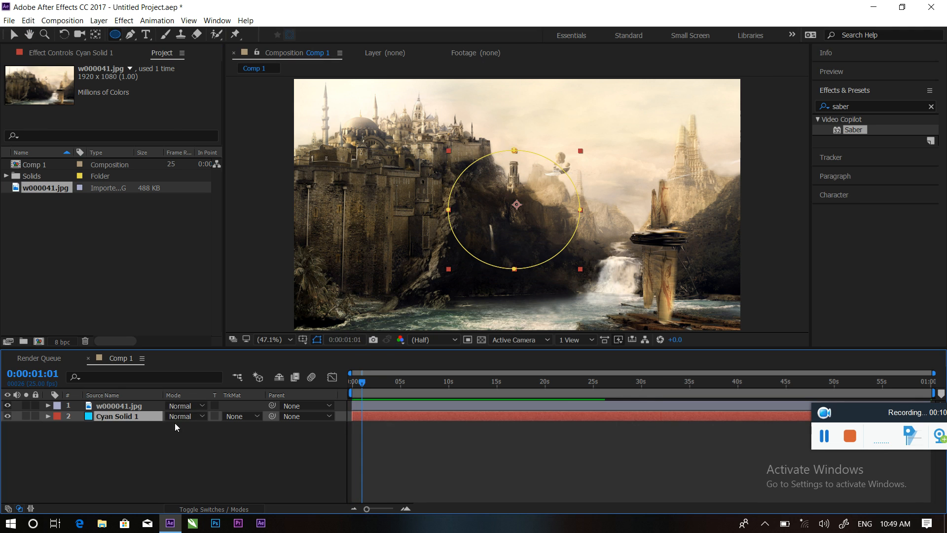
# Set the blending mode of Cyan Solid 1 to Add and move the w000041.jpg layer below it.
pyautogui.click(195, 419)
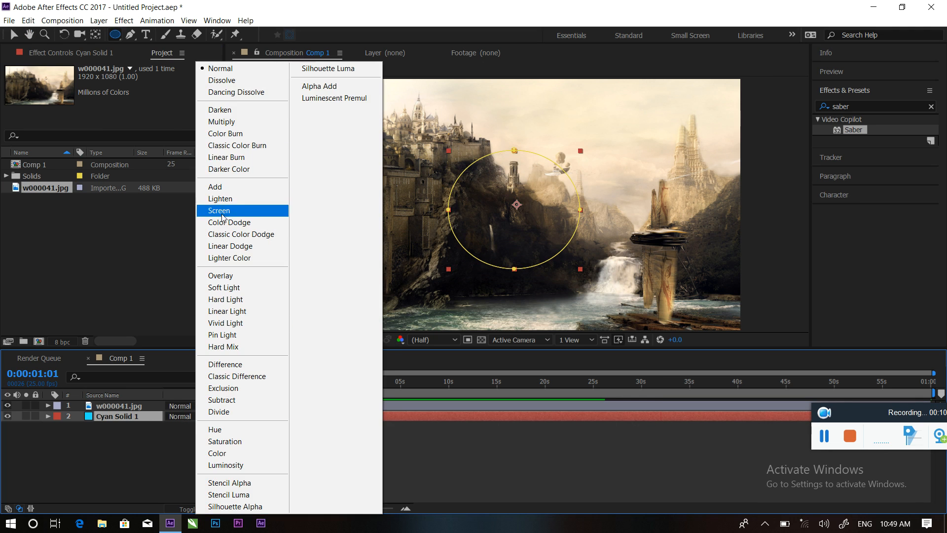
pyautogui.click(215, 187)
pyautogui.click(169, 425)
pyautogui.press('space')
pyautogui.press('space')
pyautogui.click(7, 406)
pyautogui.moveTo(118, 405); pyautogui.dragTo(118, 428)
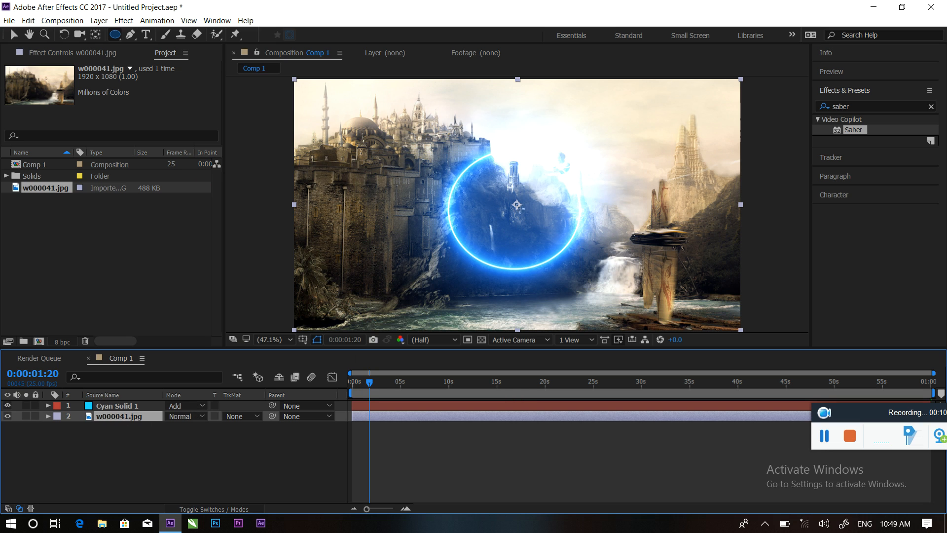
# Reset the Saber effect on Cyan Solid 1 to its default settings.
pyautogui.click(145, 404)
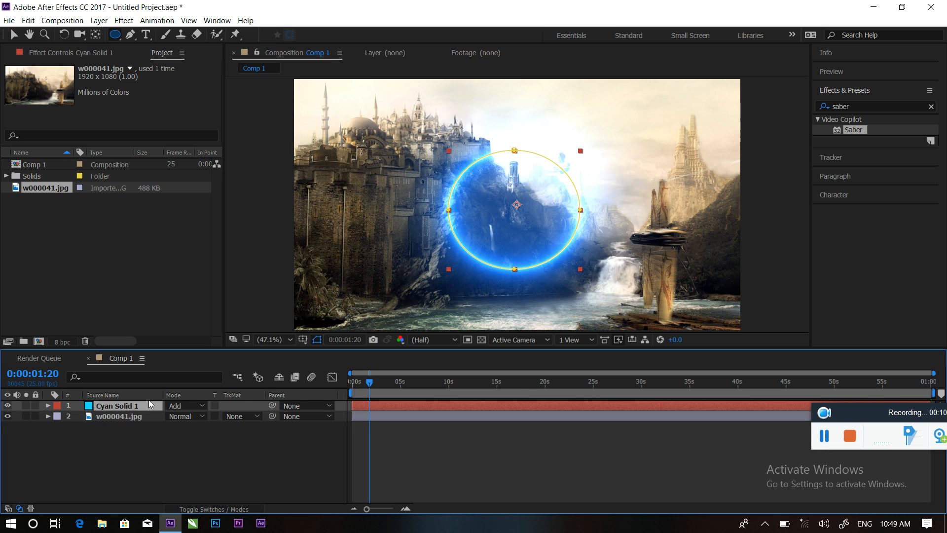
pyautogui.click(66, 55)
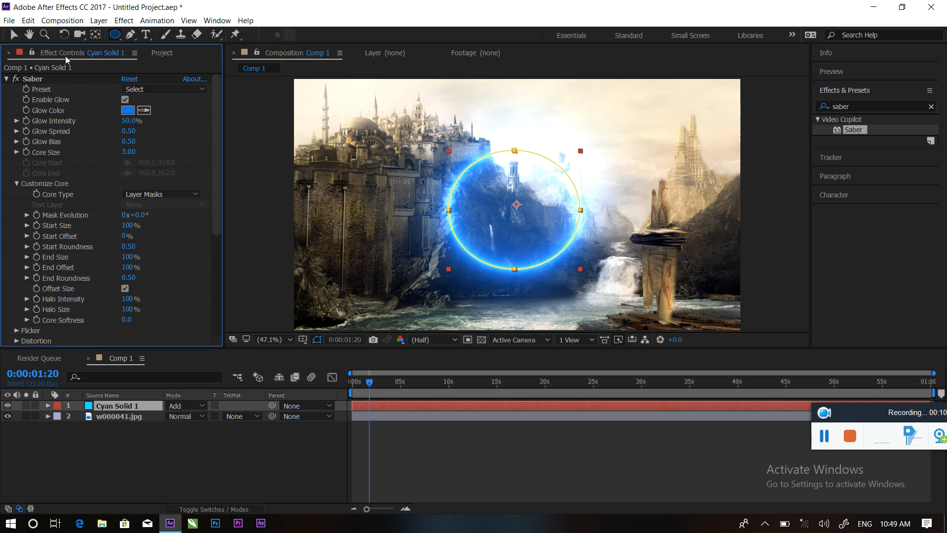
pyautogui.click(126, 79)
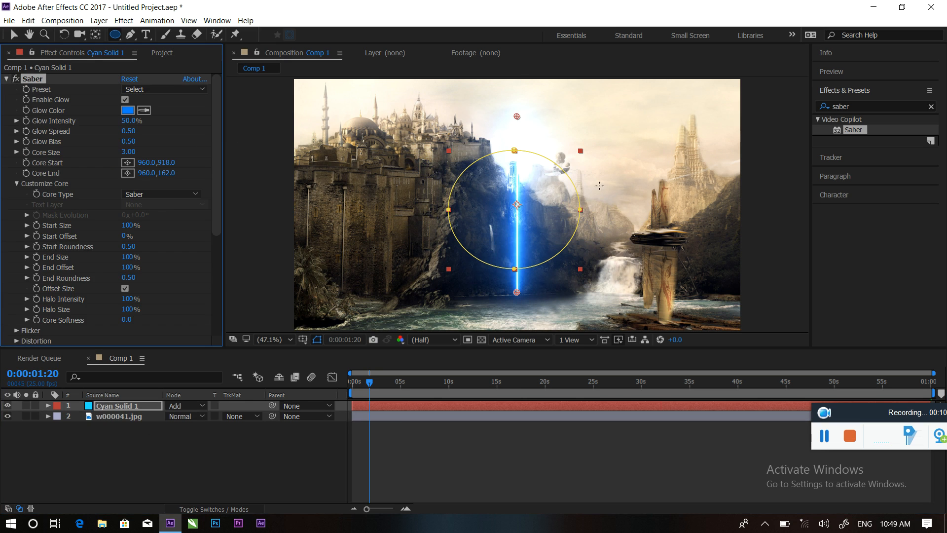
# Reveal the masks of Cyan Solid 1 and delete the circular Mask 1.
pyautogui.click(116, 418)
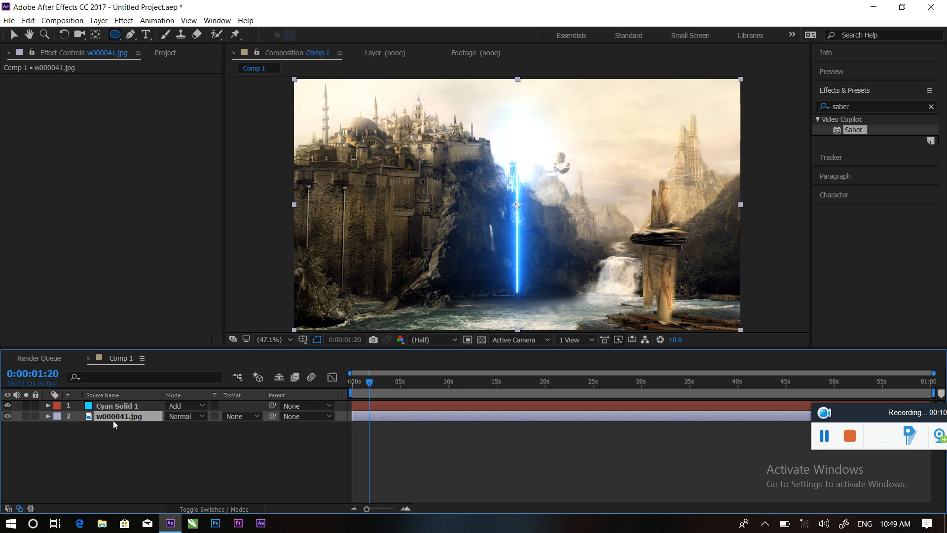
pyautogui.click(112, 405)
pyautogui.press('m')
pyautogui.click(96, 416)
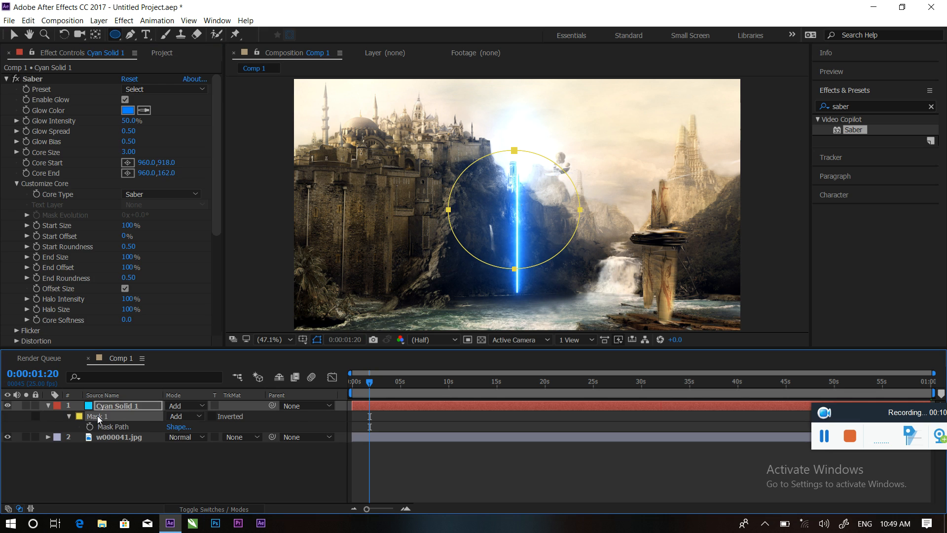
pyautogui.press('Delete')
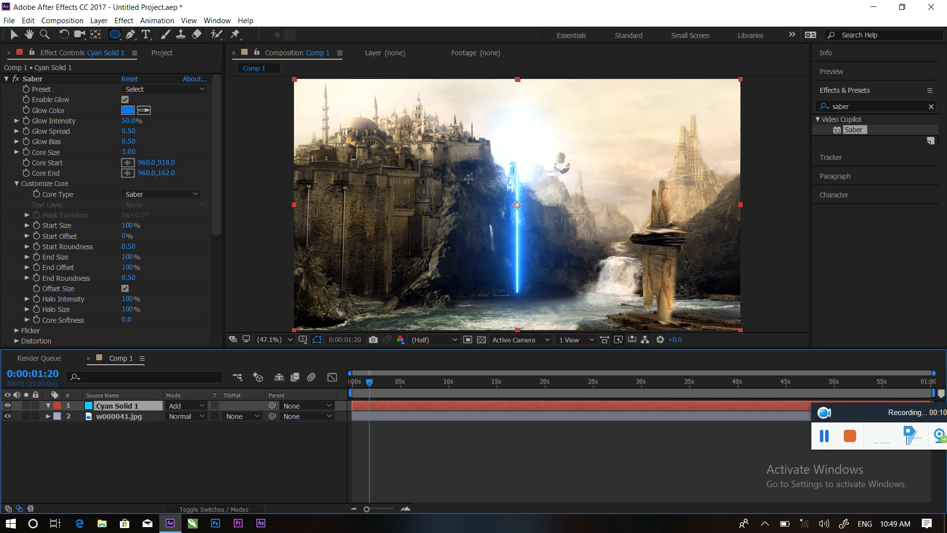
# Draw an open Pen mask on Cyan Solid 1 from the clifftop down the cliff and along the castle's base to the image's edge.
pyautogui.press('g')
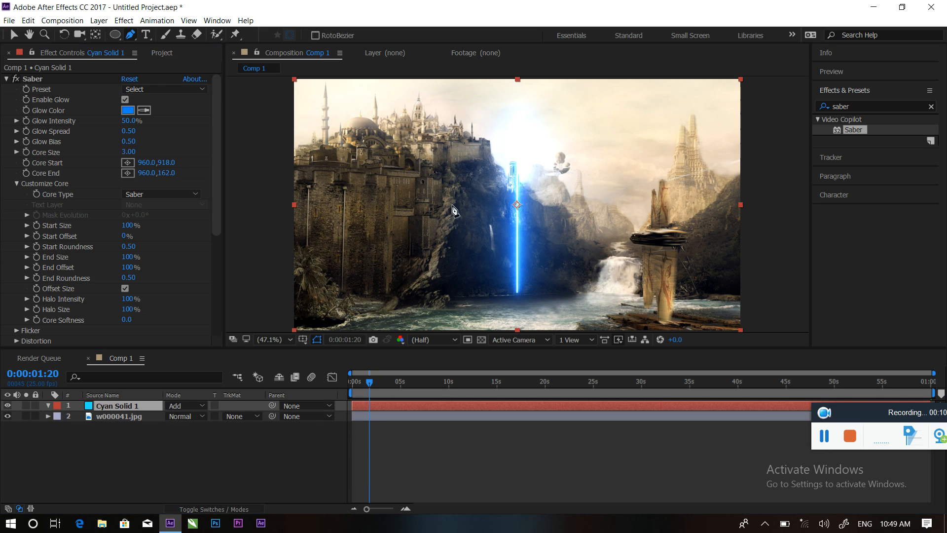
pyautogui.click(494, 164)
pyautogui.click(452, 175)
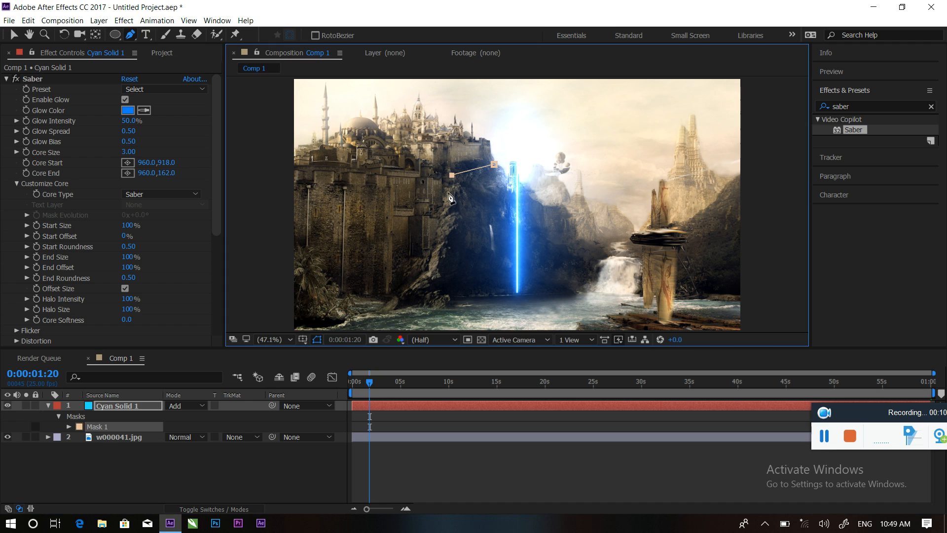
pyautogui.click(442, 209)
pyautogui.click(437, 244)
pyautogui.click(429, 269)
pyautogui.click(413, 284)
pyautogui.click(396, 294)
pyautogui.click(355, 295)
pyautogui.click(330, 292)
pyautogui.click(312, 267)
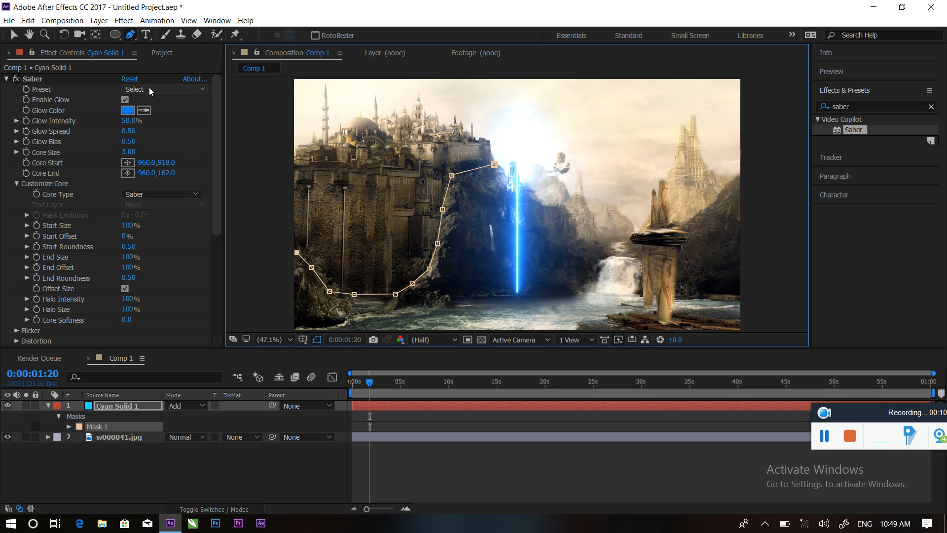
# Set the Saber core type on Cyan Solid 1 to Layer Masks and apply the Fire preset.
pyautogui.click(150, 193)
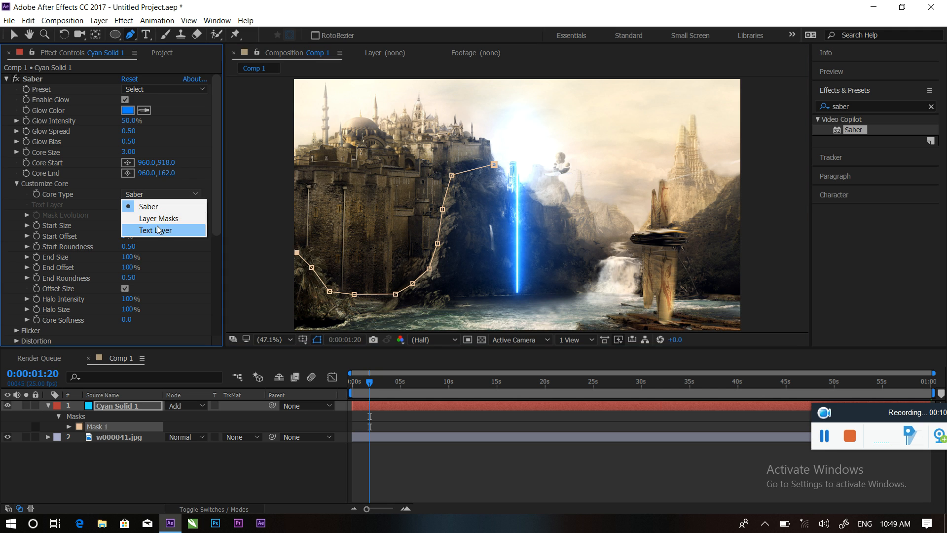
pyautogui.click(158, 219)
pyautogui.click(155, 90)
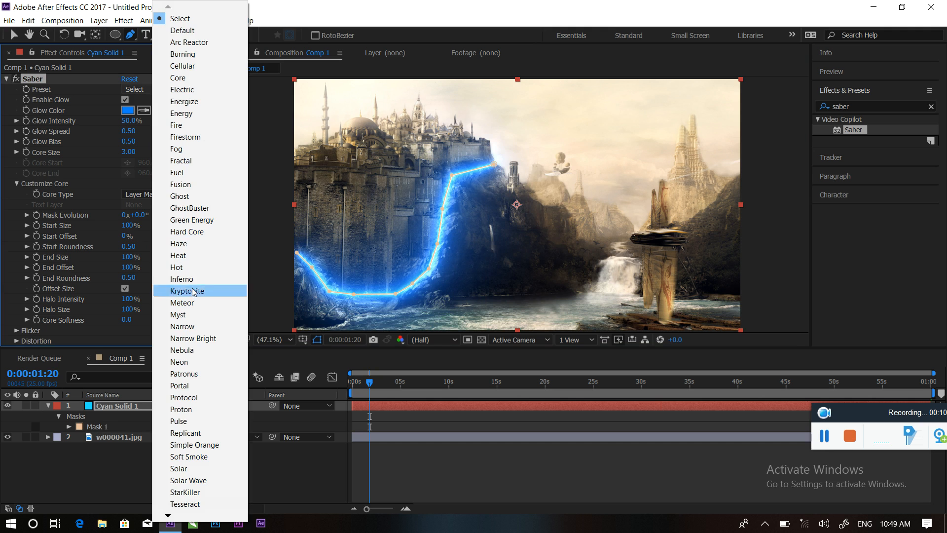
pyautogui.click(180, 128)
# Play back the fire running along the mask, including a preview from the start of the composition.
pyautogui.press('space')
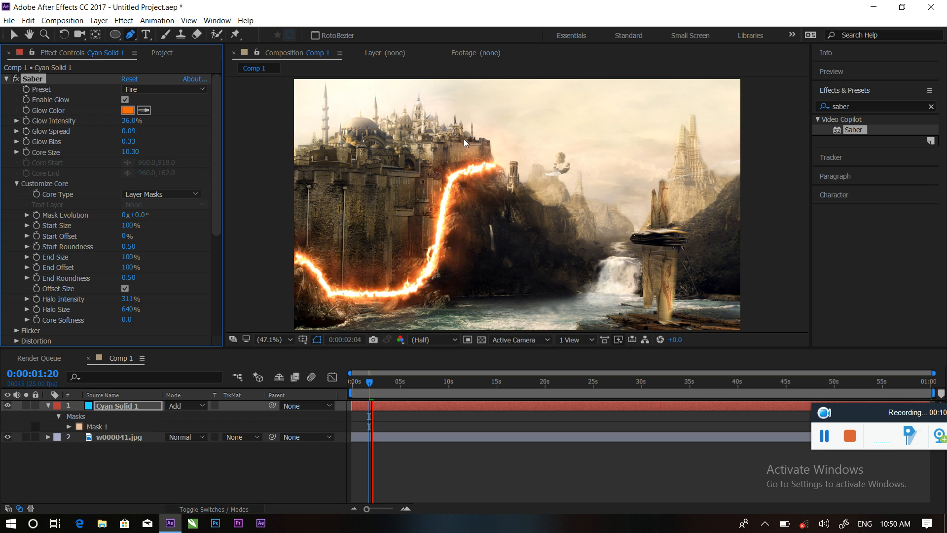
pyautogui.click(371, 382)
pyautogui.press('Home')
pyautogui.press('space')
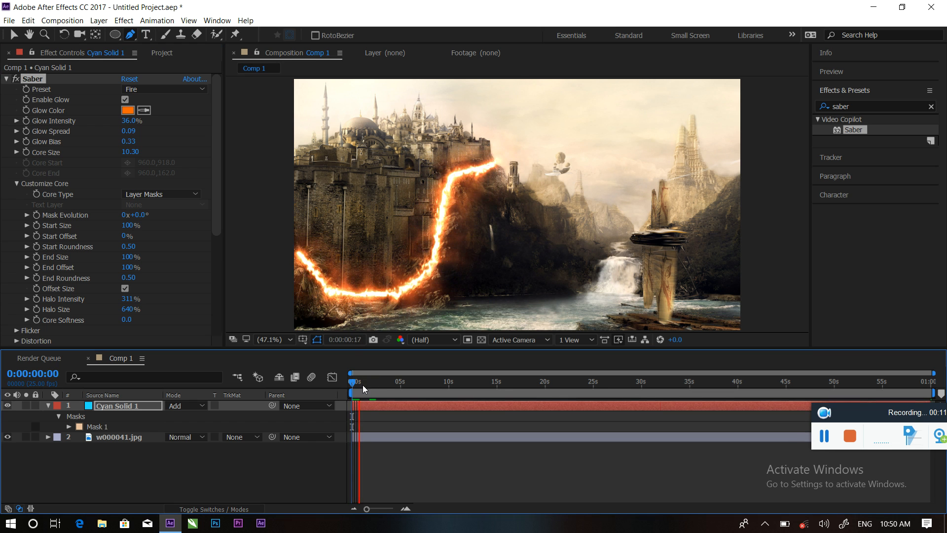
pyautogui.press('space')
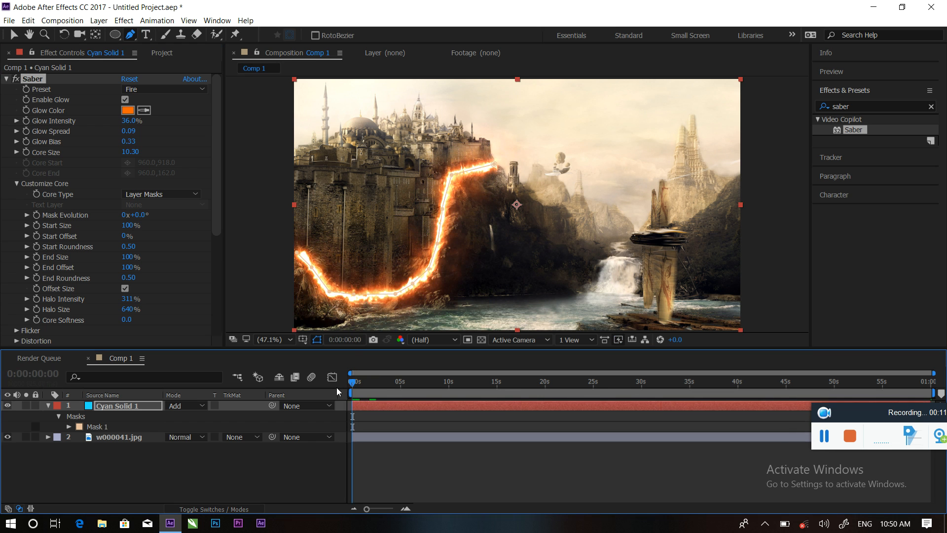
pyautogui.press('space')
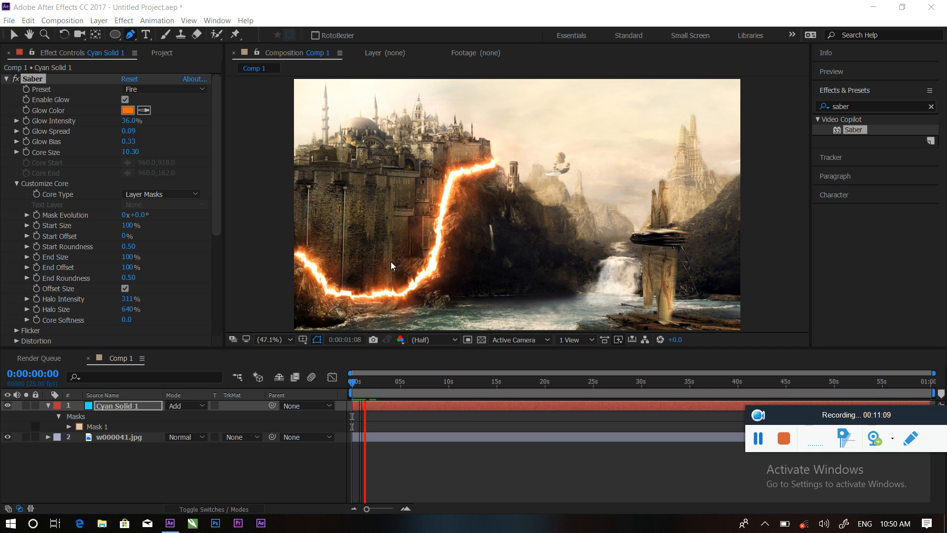
# Collapse Cyan Solid 1 and delete the w000041.jpg layer from the composition.
pyautogui.click(47, 406)
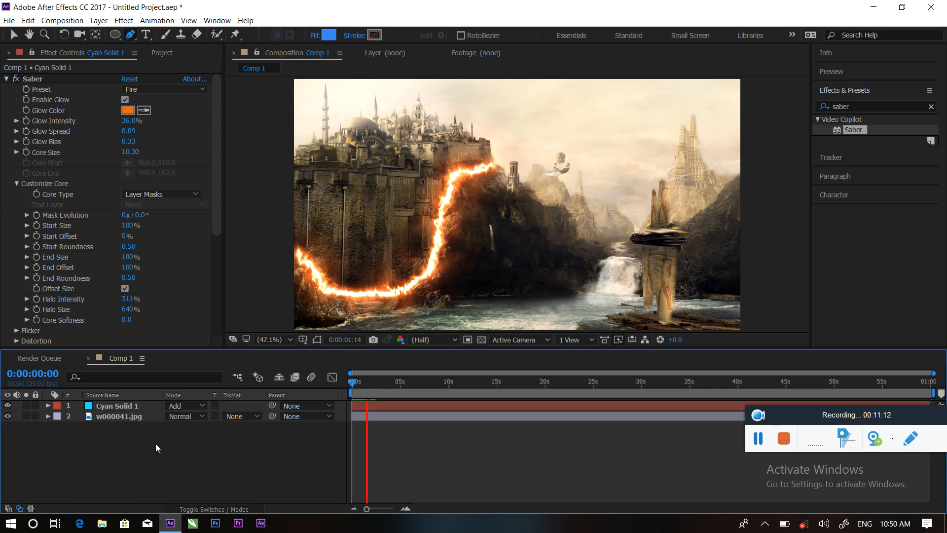
pyautogui.click(105, 416)
pyautogui.press('Delete')
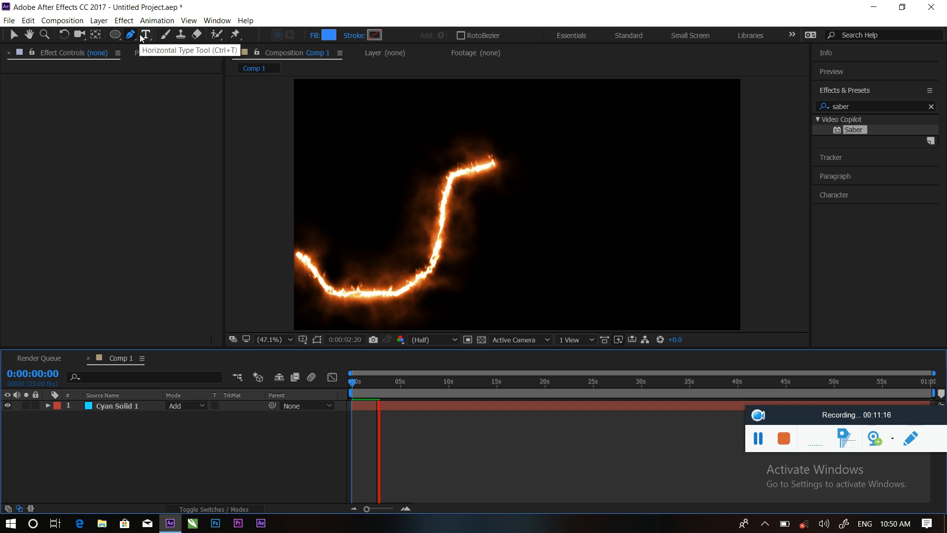
# Reset the Saber effect on Cyan Solid 1 and delete its Mask 1.
pyautogui.click(108, 412)
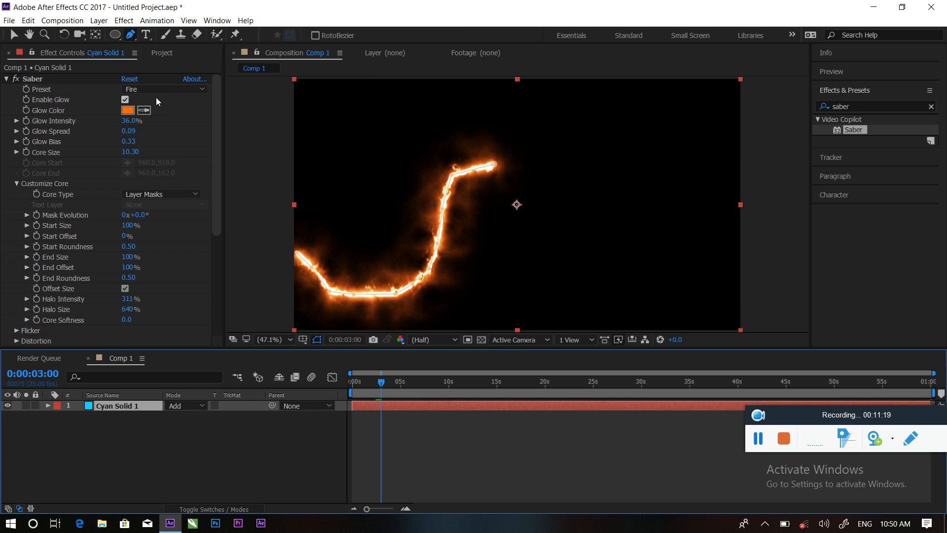
pyautogui.click(128, 79)
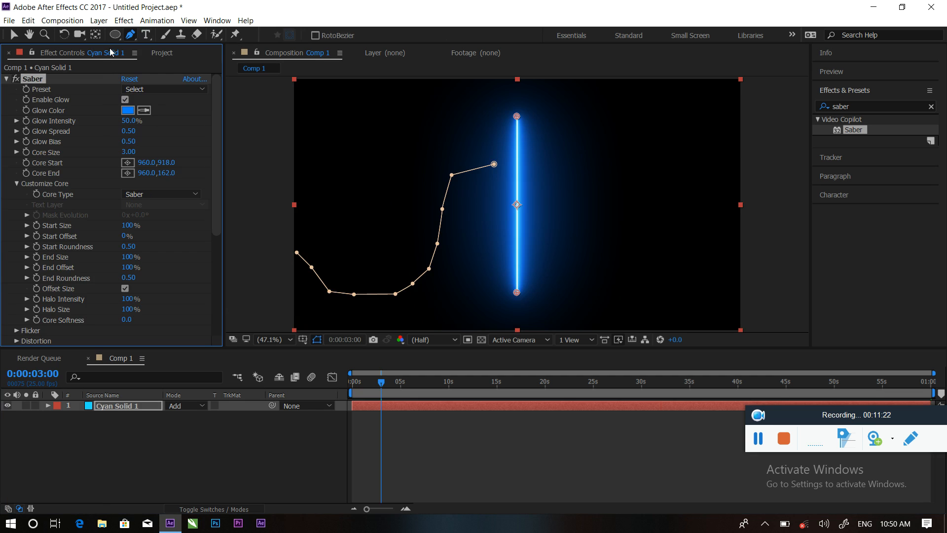
pyautogui.press('m')
pyautogui.click(90, 418)
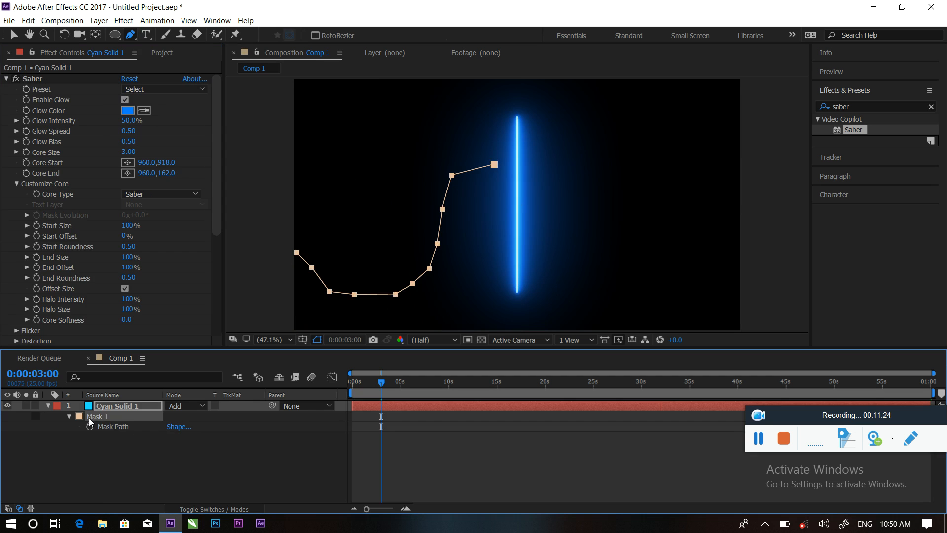
pyautogui.press('Delete')
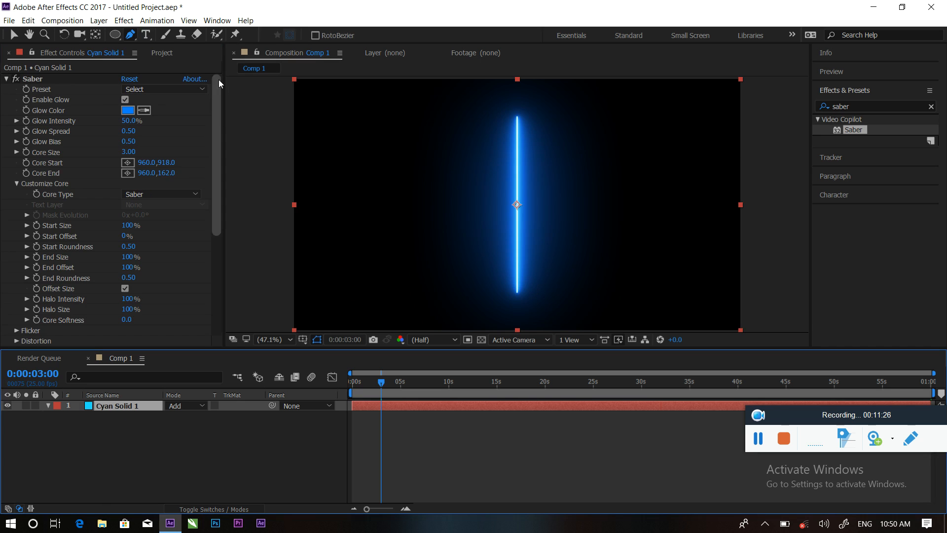
# Add a text layer reading "RH media Gruop" to the composition.
pyautogui.click(147, 35)
pyautogui.click(437, 187)
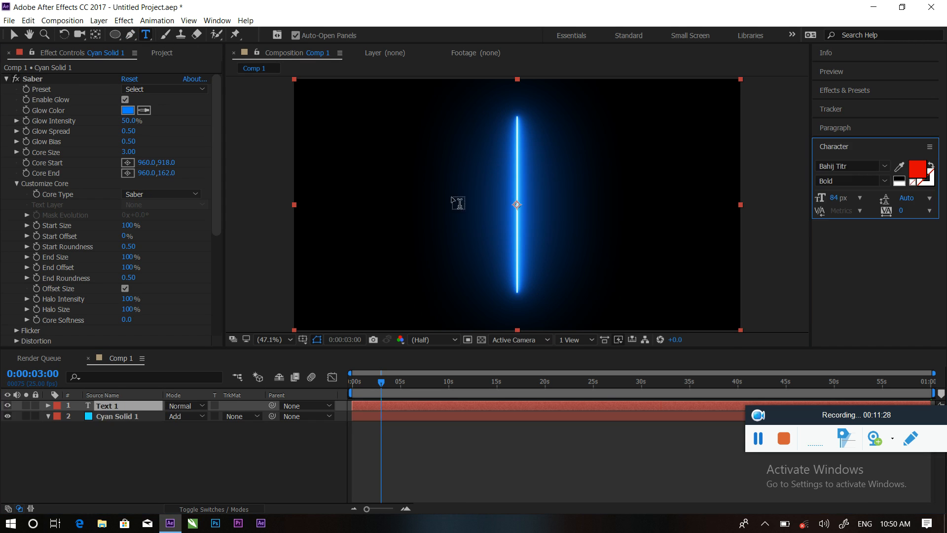
pyautogui.write('R')
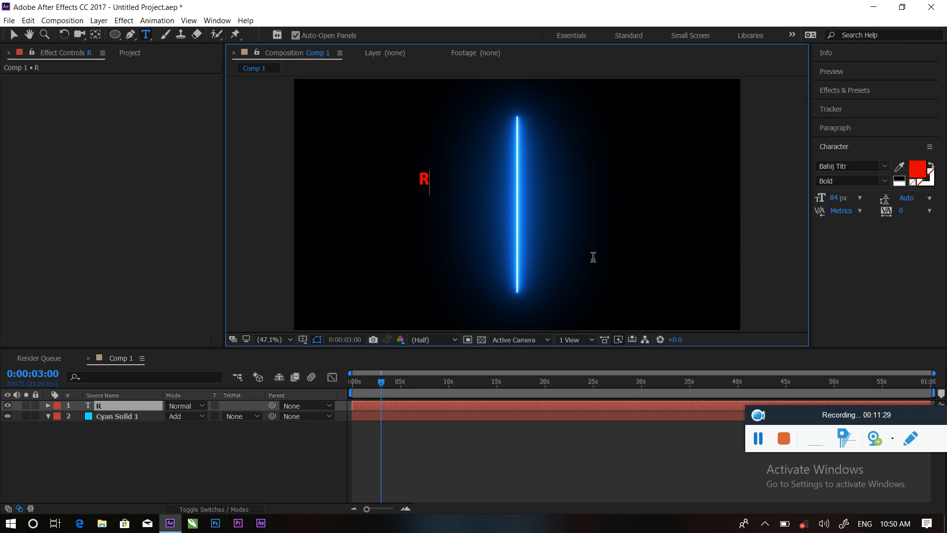
pyautogui.write('H media')
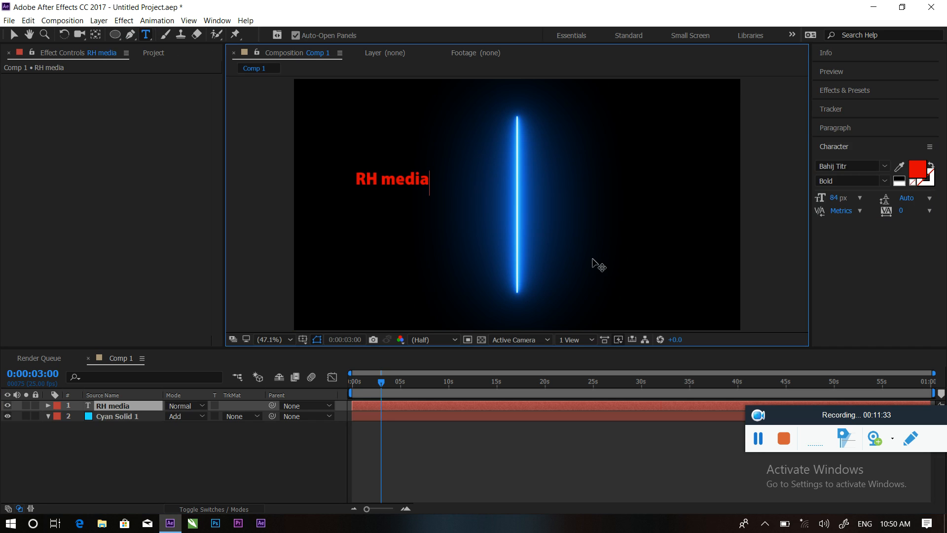
pyautogui.write(' Gro')
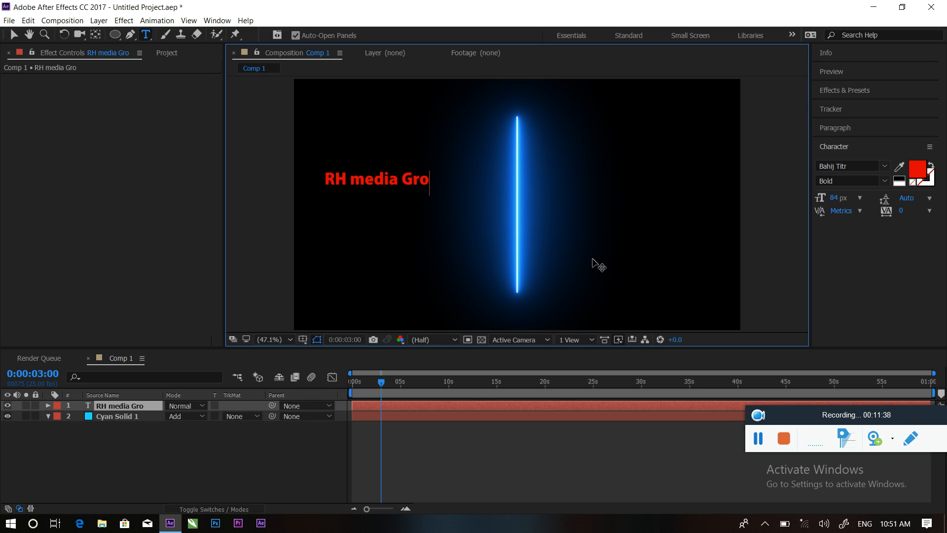
pyautogui.press('BackSpace')
pyautogui.write('uop')
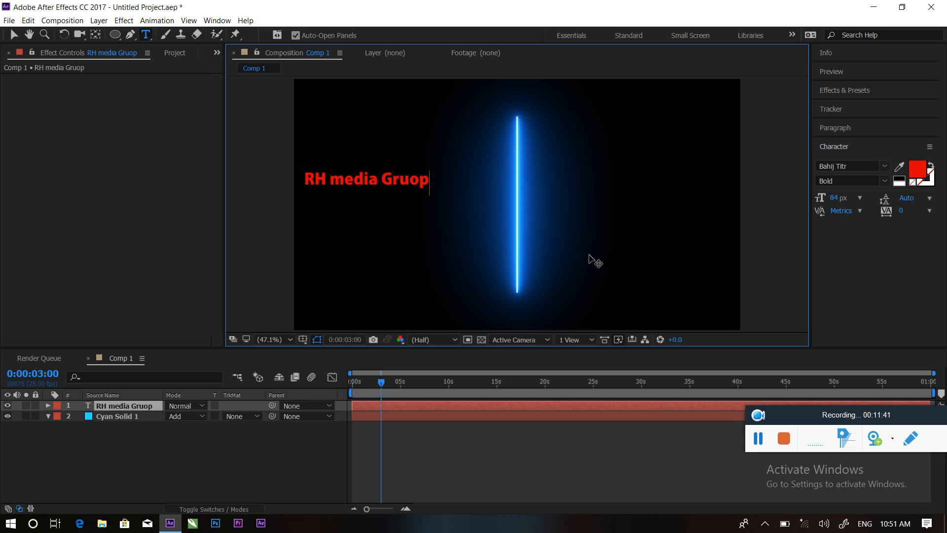
pyautogui.hotkey('ctrl', 'a')
# Enlarge the "RH media Gruop" text to 208 px and move it across the middle of the composition, undoing the accidental stretch.
pyautogui.click(14, 34)
pyautogui.moveTo(386, 184); pyautogui.dragTo(502, 217)
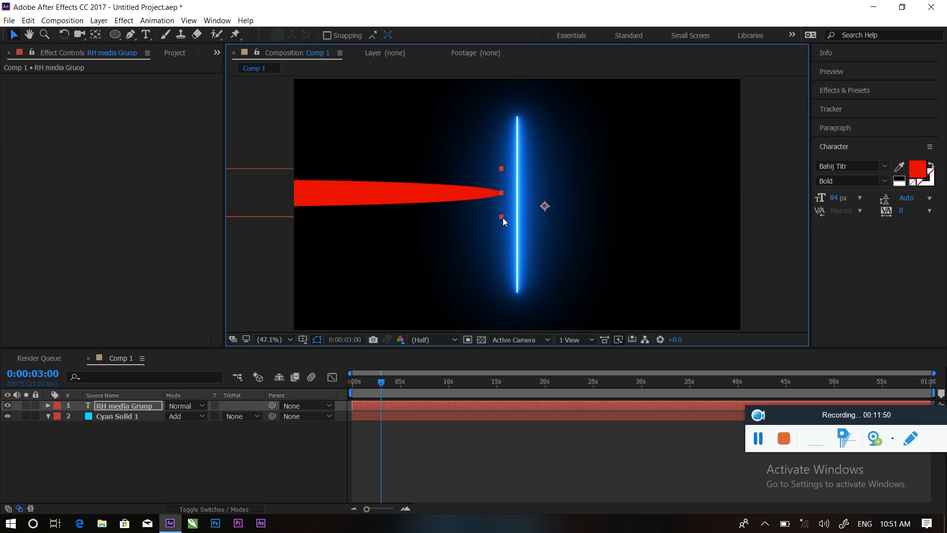
pyautogui.hotkey('ctrl', 'z')
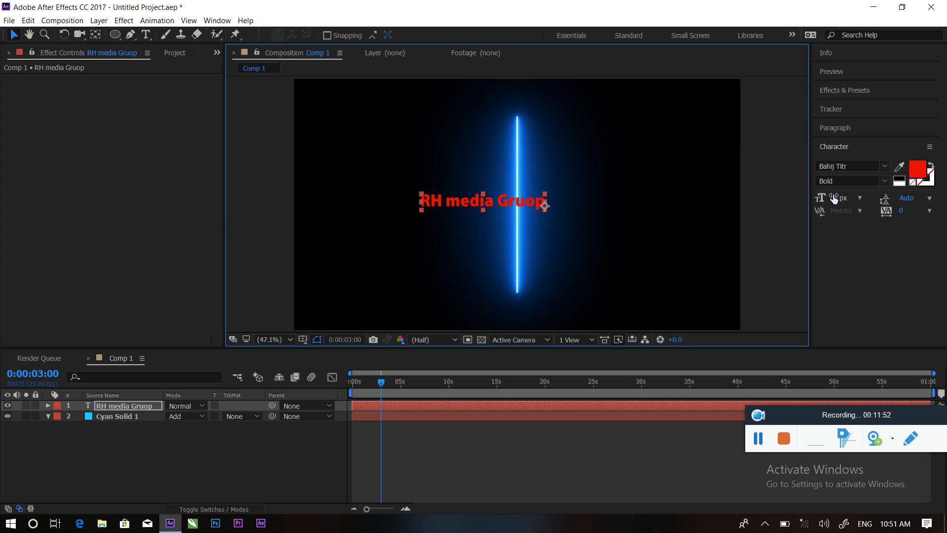
pyautogui.moveTo(834, 198); pyautogui.dragTo(914, 201)
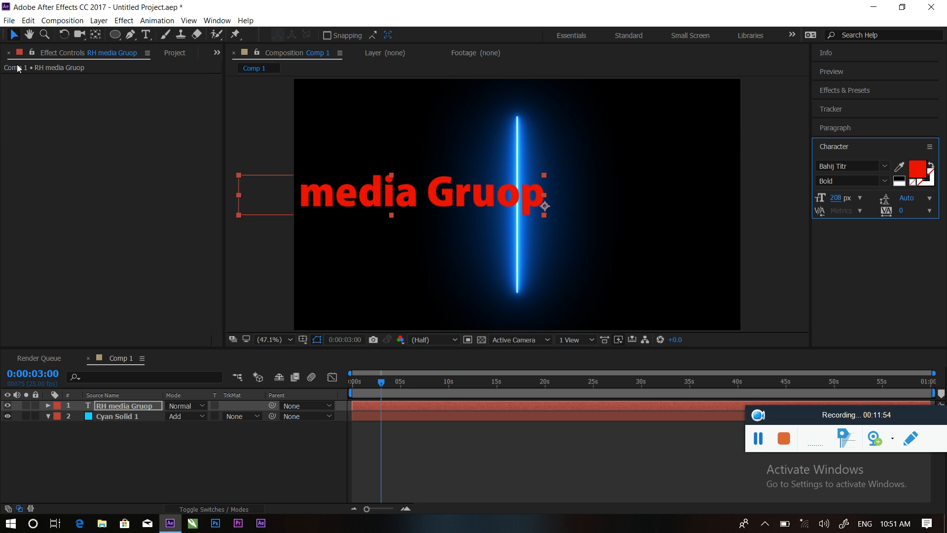
pyautogui.moveTo(351, 196); pyautogui.dragTo(493, 203)
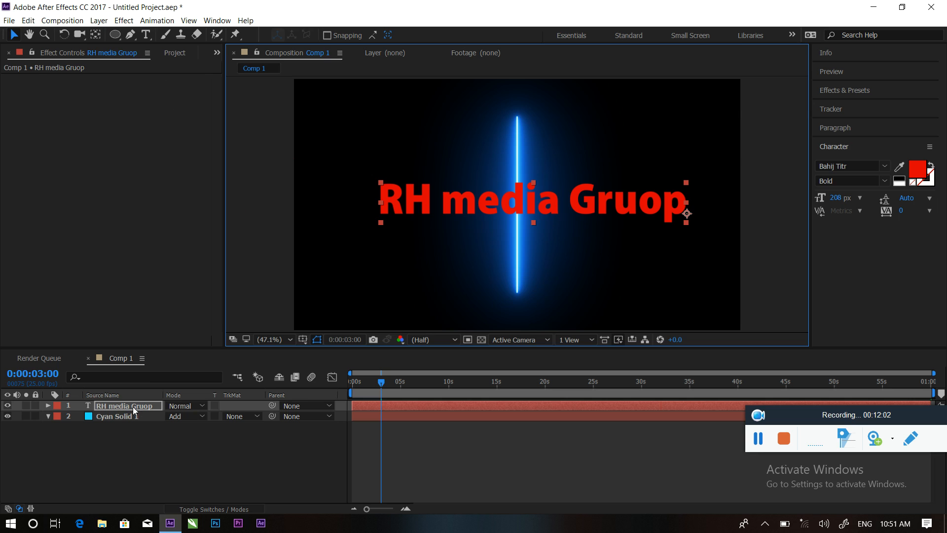
# Set the Saber glow intensity on Cyan Solid 1 to 25% and its core type to Text Layer.
pyautogui.click(123, 416)
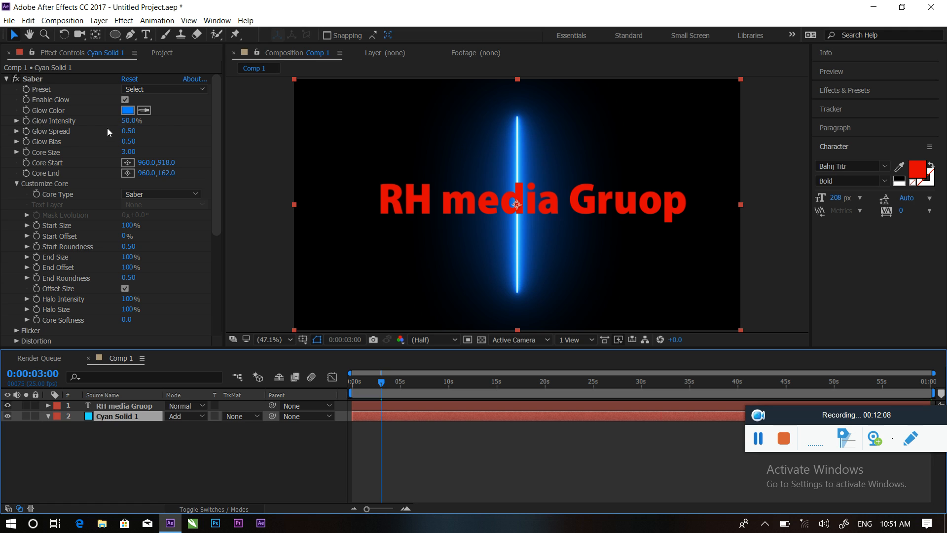
pyautogui.moveTo(131, 125); pyautogui.dragTo(113, 121)
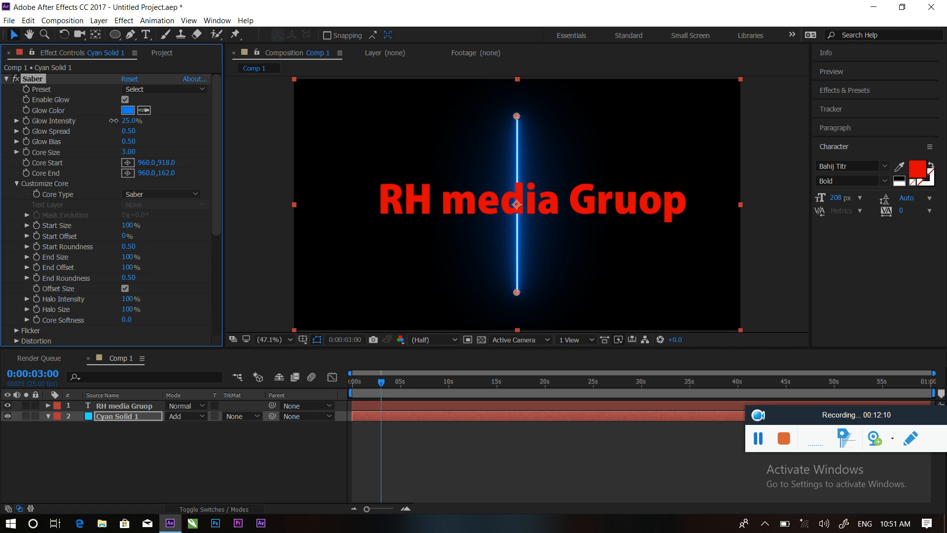
pyautogui.click(185, 193)
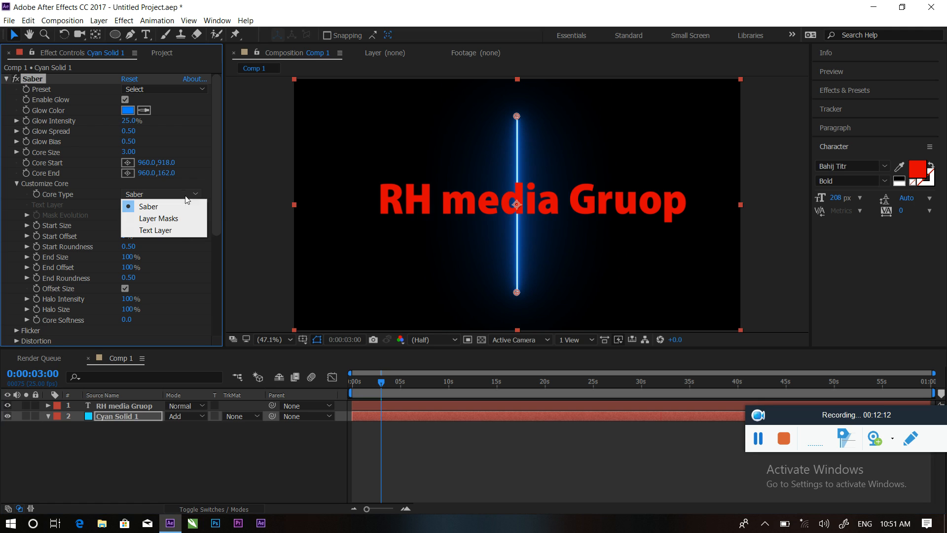
pyautogui.click(151, 231)
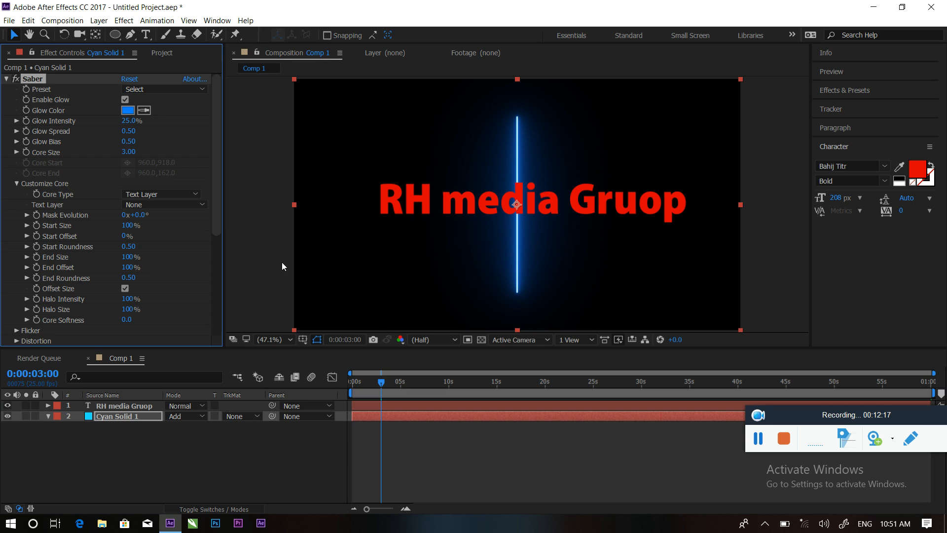
pyautogui.click(191, 407)
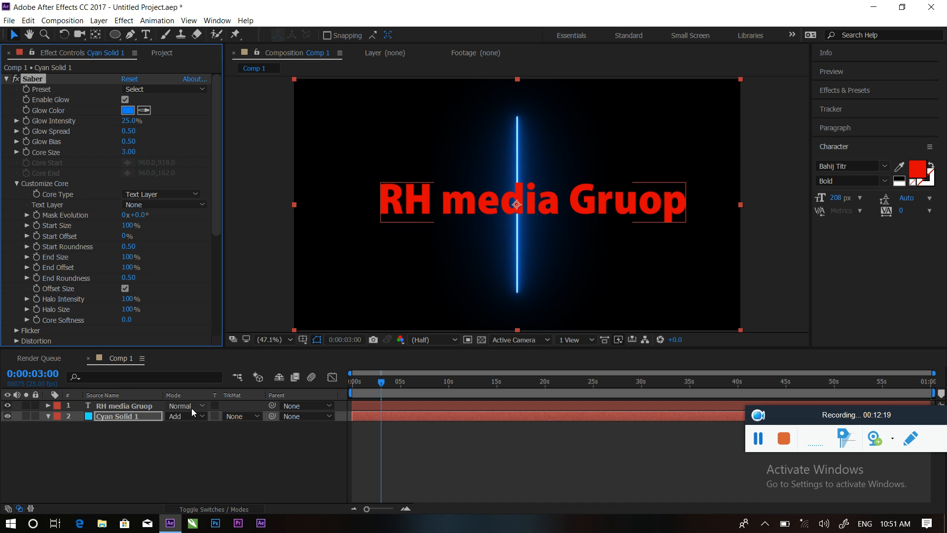
pyautogui.click(137, 417)
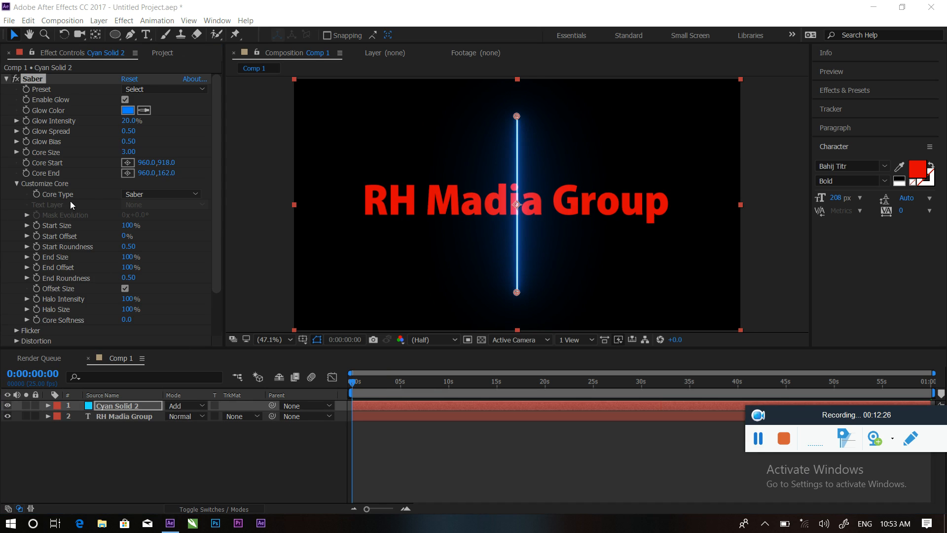
# Set the Saber core type on Cyan Solid 2 to Text Layer, using RH Madia Group as its text layer.
pyautogui.click(155, 196)
pyautogui.click(156, 231)
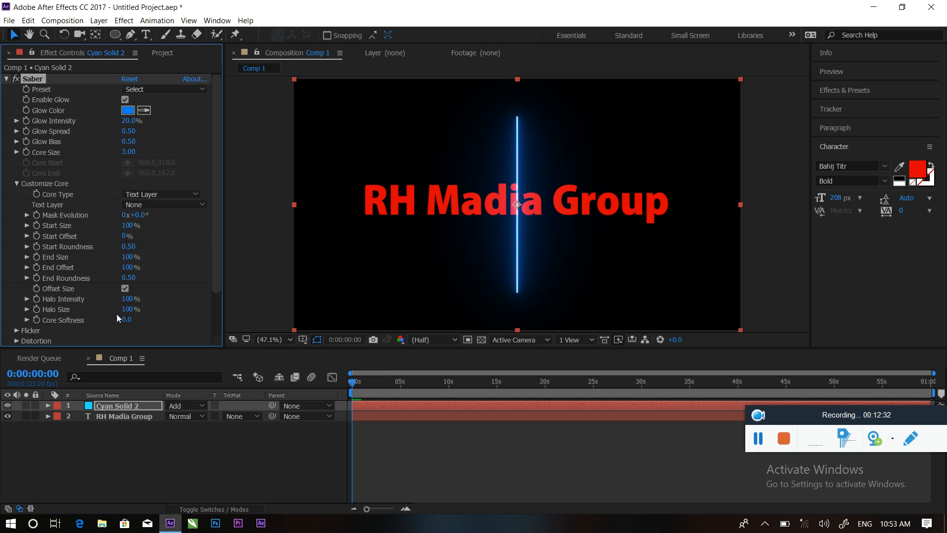
pyautogui.click(160, 203)
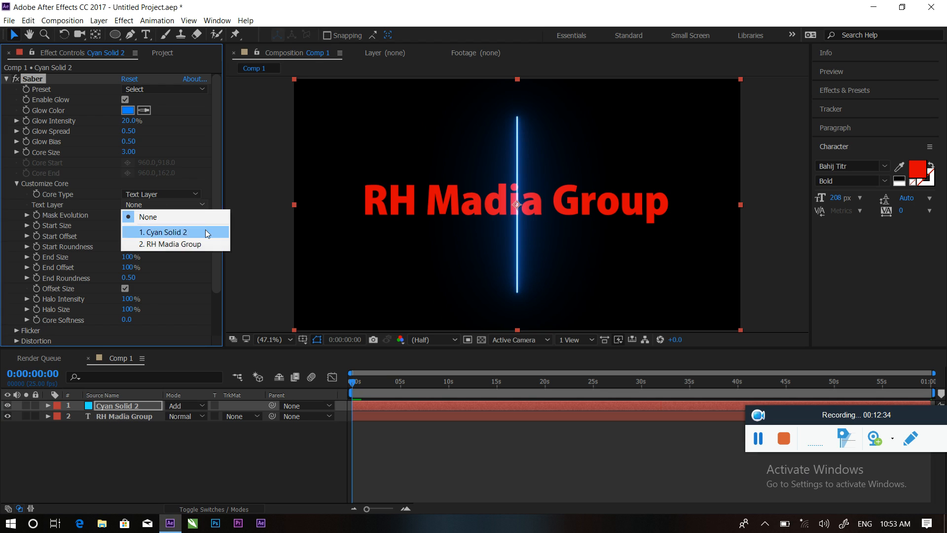
pyautogui.click(185, 242)
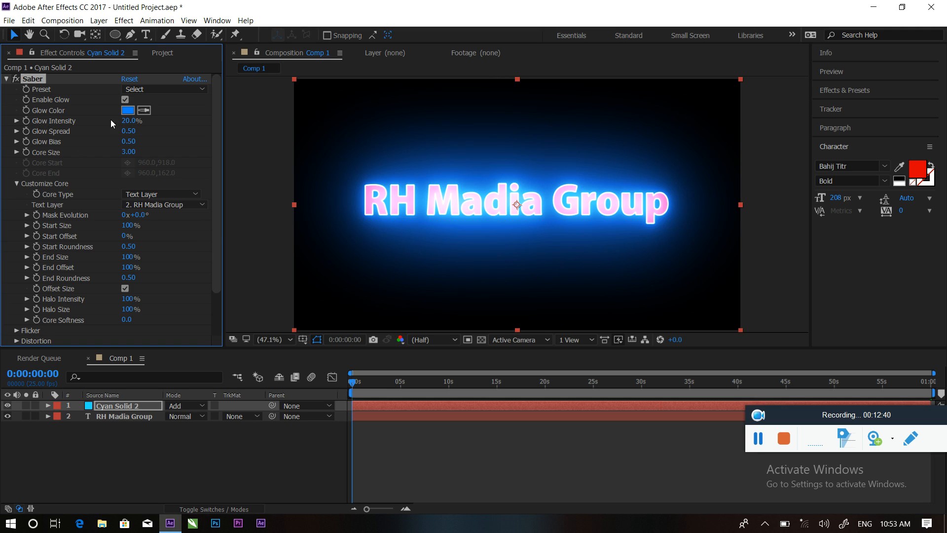
# Lower the glow intensity on Cyan Solid 2 to 1% and hide the RH Madia Group text layer.
pyautogui.moveTo(131, 121); pyautogui.dragTo(110, 122)
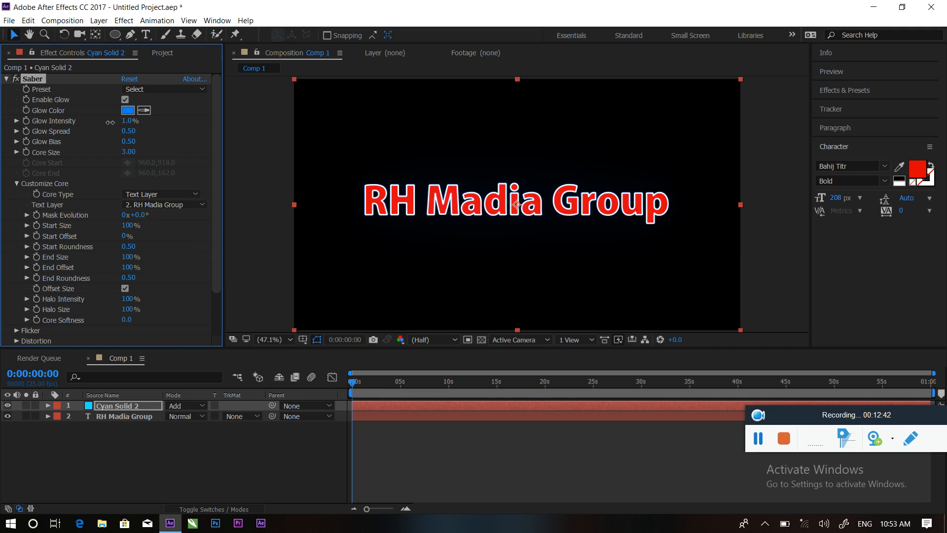
pyautogui.click(8, 406)
pyautogui.click(8, 405)
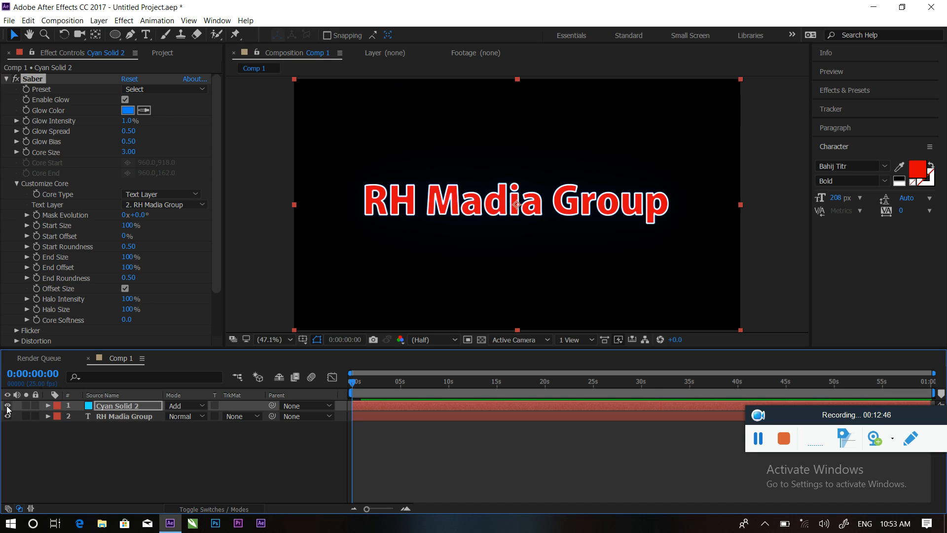
pyautogui.click(8, 416)
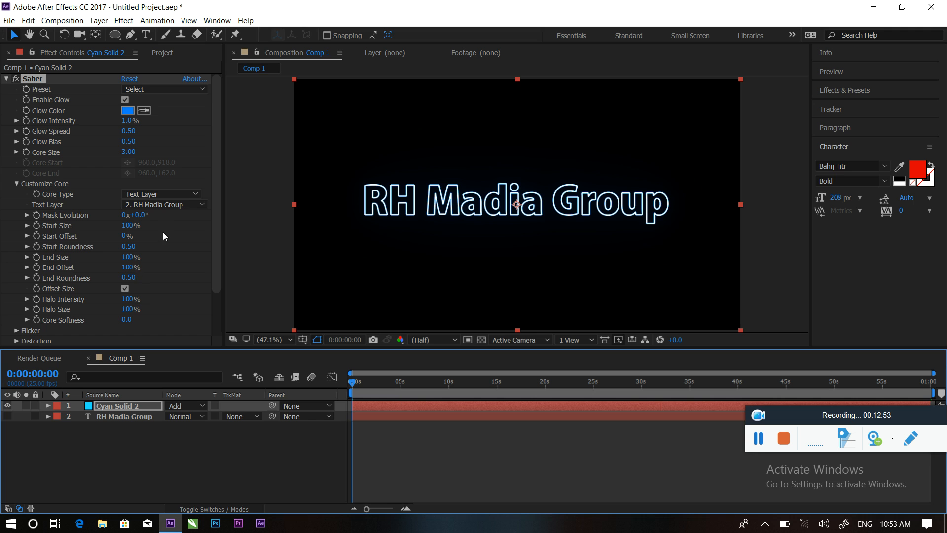
# Enable keyframing for Saber's End Offset at 0:00:00:00 and set its value to 0%.
pyautogui.scroll(-2, 217, 177)
pyautogui.scroll(-1, 220, 193)
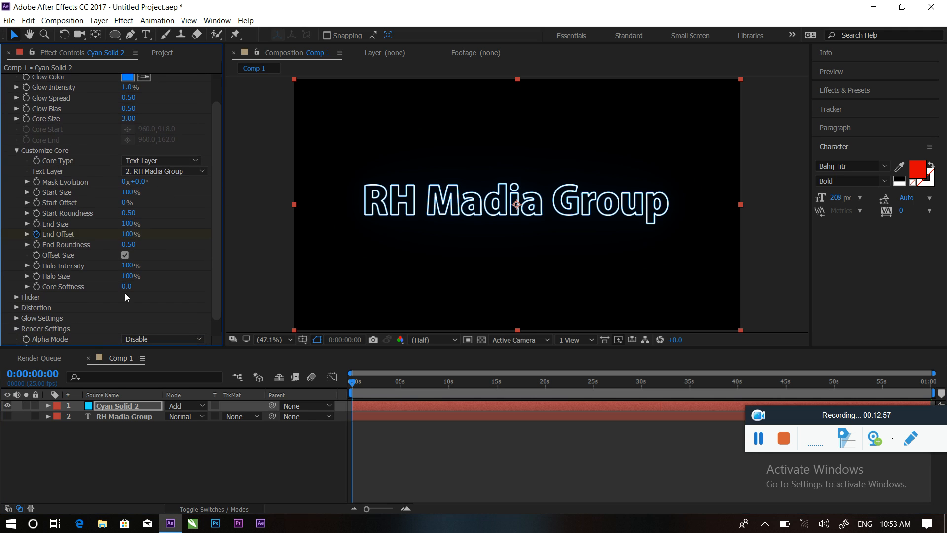
pyautogui.click(352, 383)
pyautogui.moveTo(130, 236); pyautogui.dragTo(37, 234)
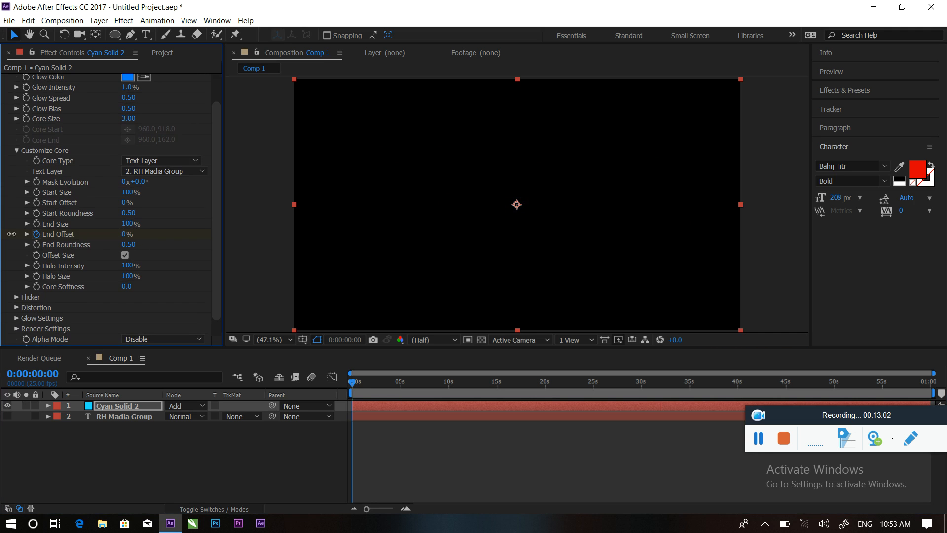
# Keyframe Saber's End Offset at 100% at 0:00:02:24 and preview the text outline animation from the start.
pyautogui.moveTo(352, 384); pyautogui.dragTo(410, 390)
pyautogui.press('=')
pyautogui.press('=')
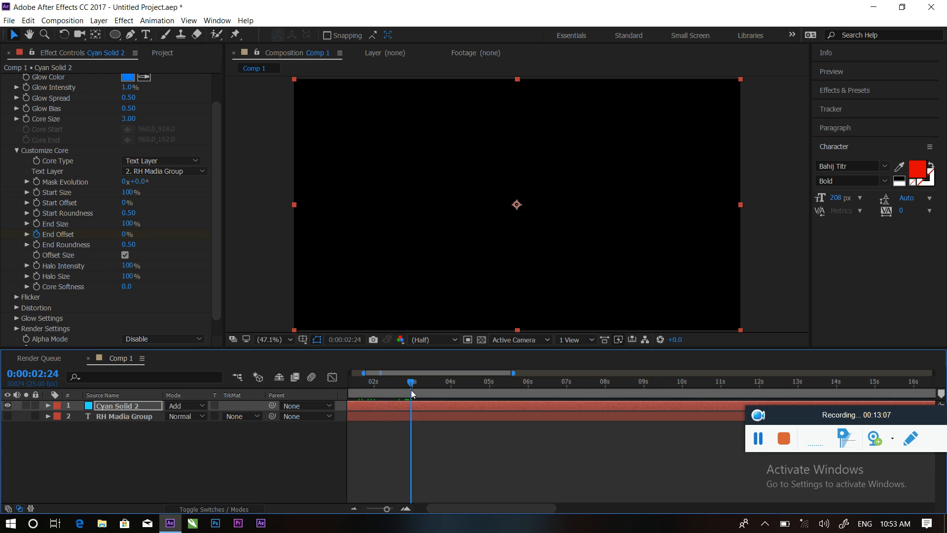
pyautogui.moveTo(126, 237); pyautogui.dragTo(257, 234)
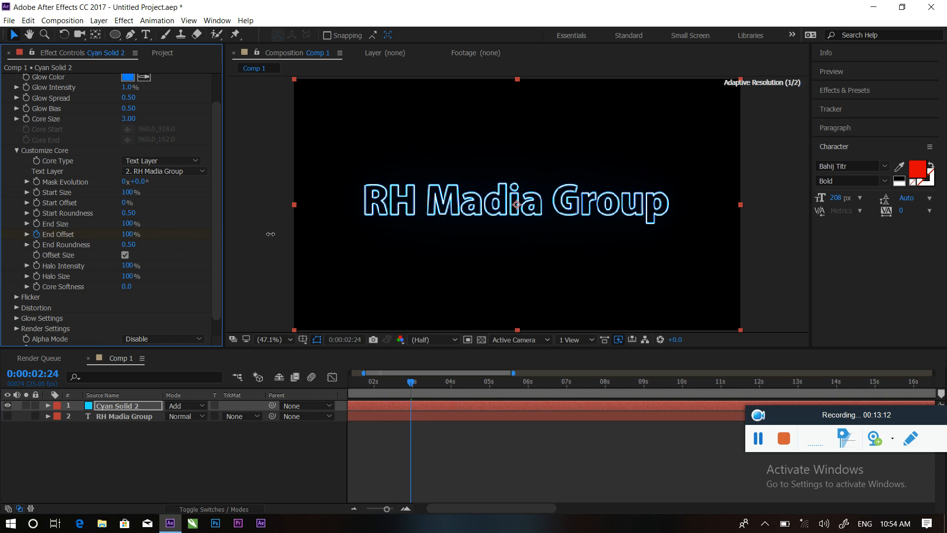
pyautogui.moveTo(412, 384); pyautogui.dragTo(284, 375)
pyautogui.press('space')
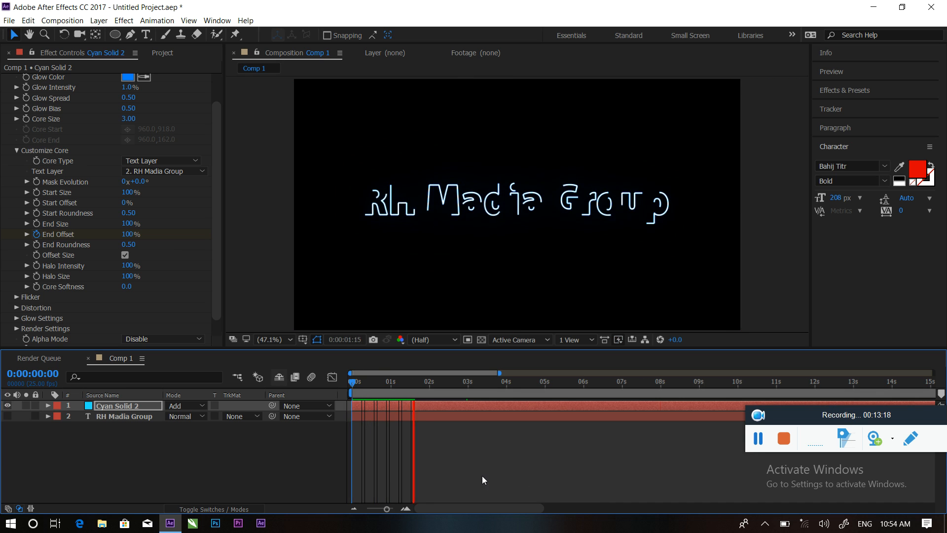
pyautogui.press('space')
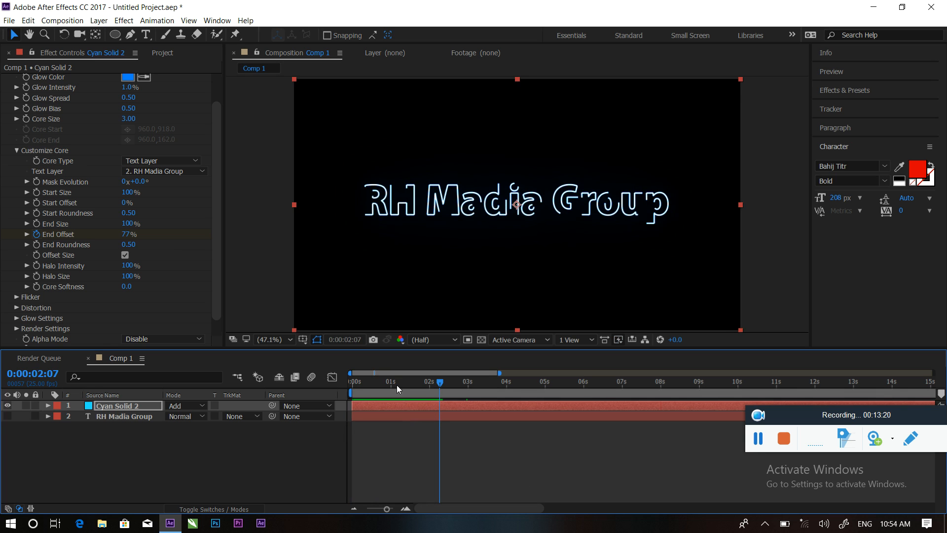
# Show the RH Madia Group text layer again and keyframe its Opacity at 0% at 0:00:02:07.
pyautogui.click(7, 417)
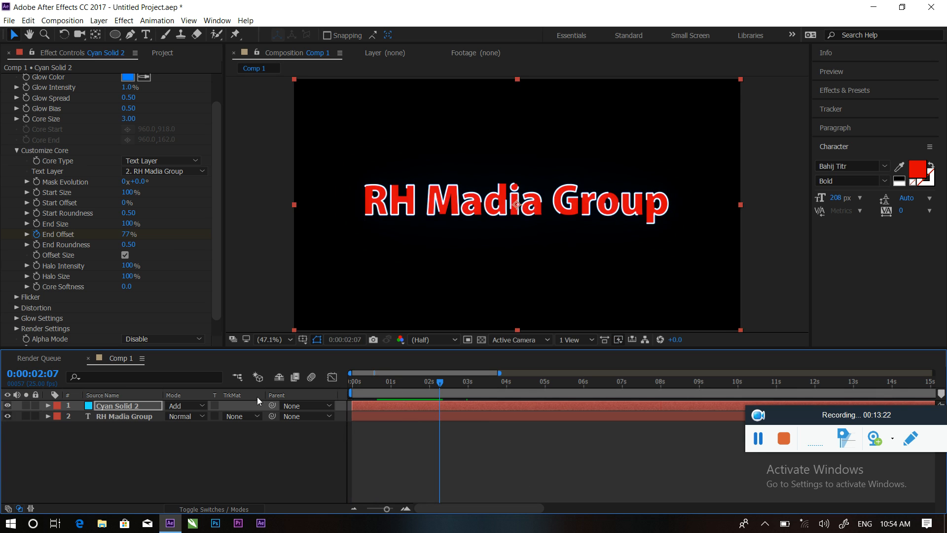
pyautogui.click(117, 417)
pyautogui.press('t')
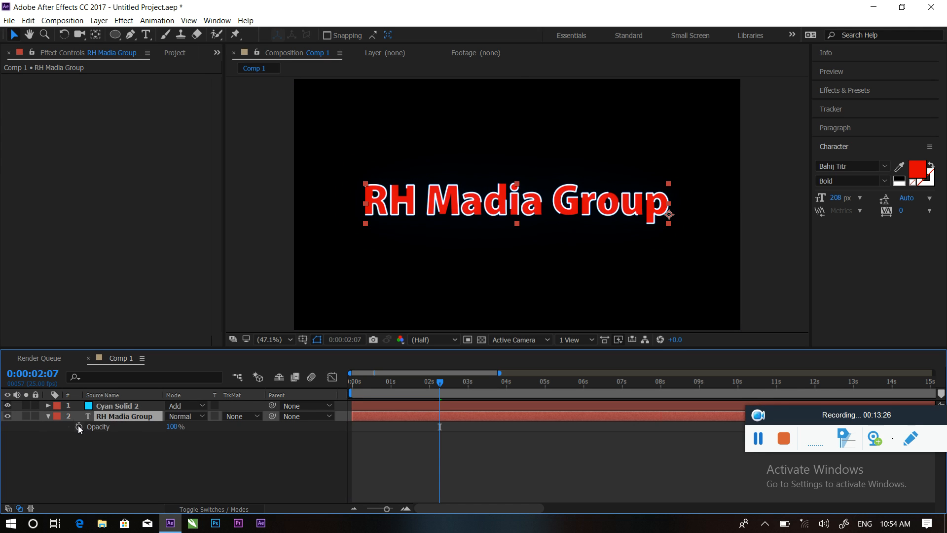
pyautogui.click(79, 428)
pyautogui.moveTo(171, 427); pyautogui.dragTo(98, 425)
# Keyframe the text layer's Opacity at 100% at 0:00:03:03 and preview the fade-in from the start.
pyautogui.moveTo(442, 383); pyautogui.dragTo(462, 383)
pyautogui.click(472, 380)
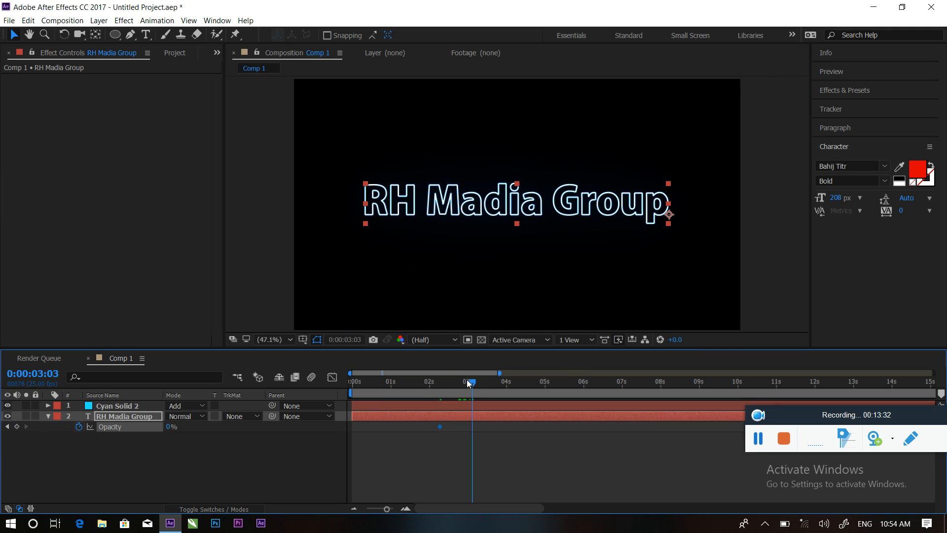
pyautogui.moveTo(169, 427); pyautogui.dragTo(331, 426)
pyautogui.moveTo(473, 381); pyautogui.dragTo(291, 379)
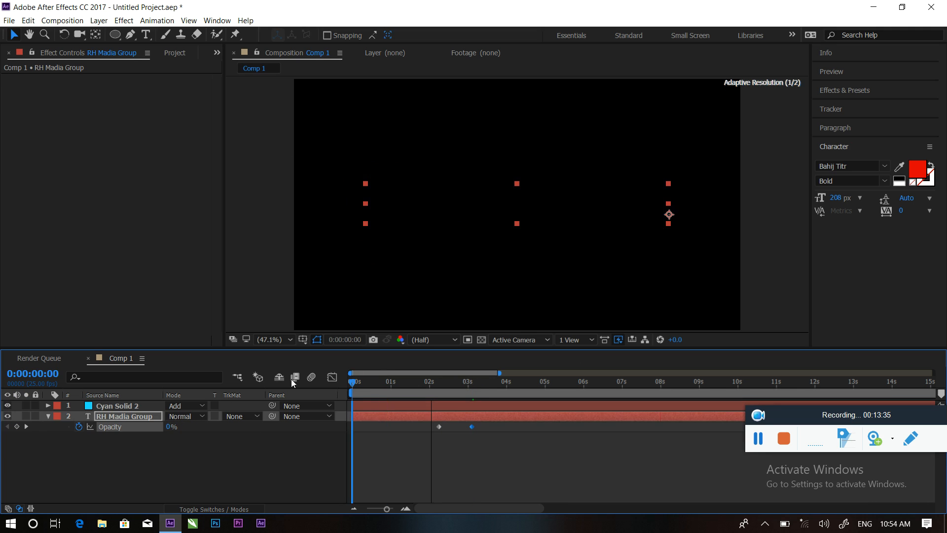
pyautogui.press('space')
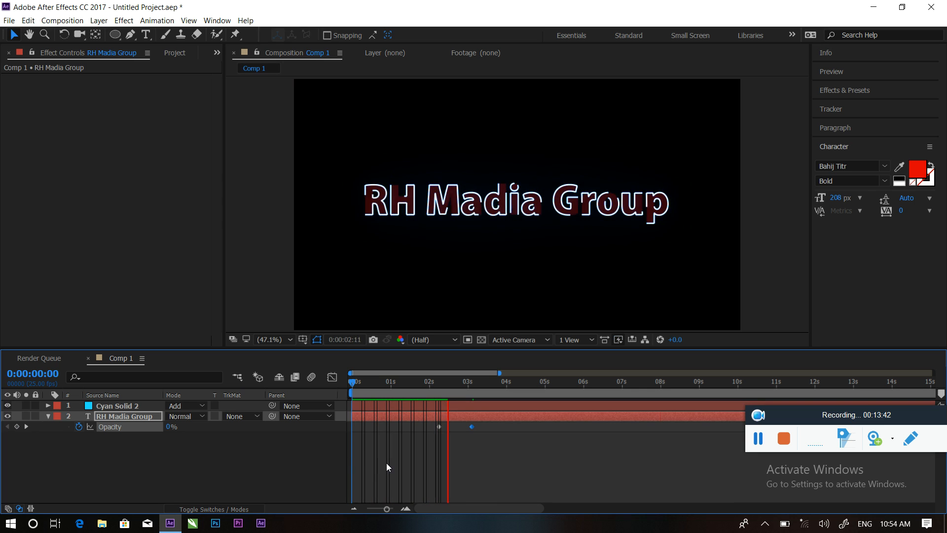
pyautogui.click(479, 388)
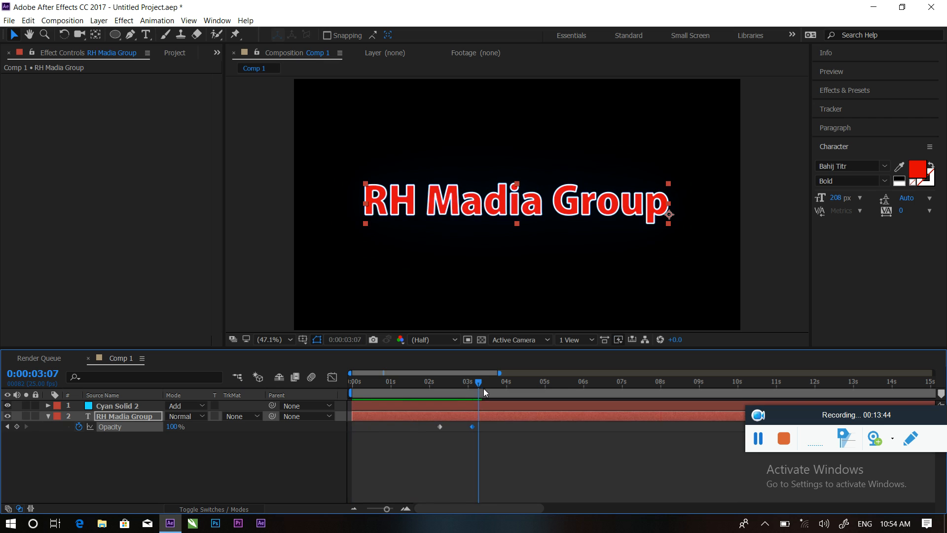
pyautogui.moveTo(478, 383); pyautogui.dragTo(458, 386)
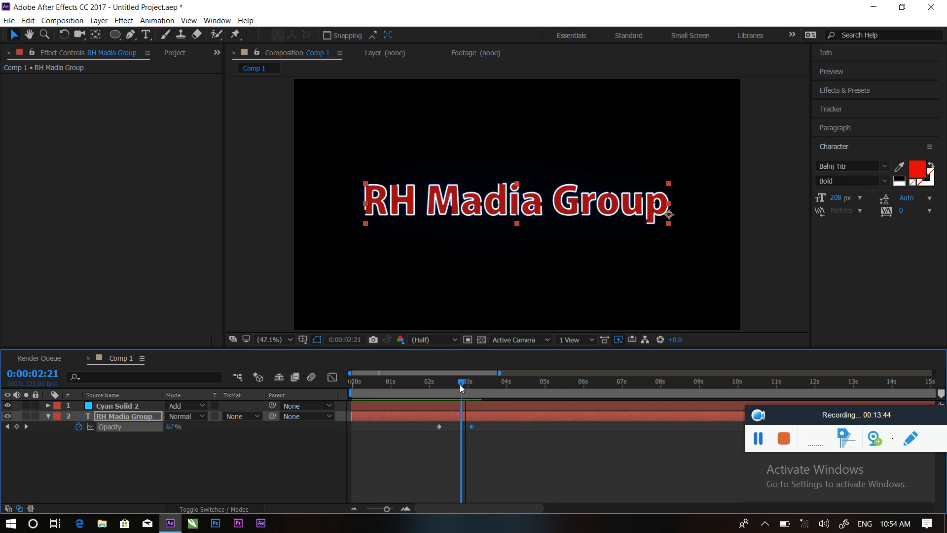
# Try the Fire preset for Saber on Cyan Solid 2 with glow intensity 0% and preview it from the start.
pyautogui.click(118, 405)
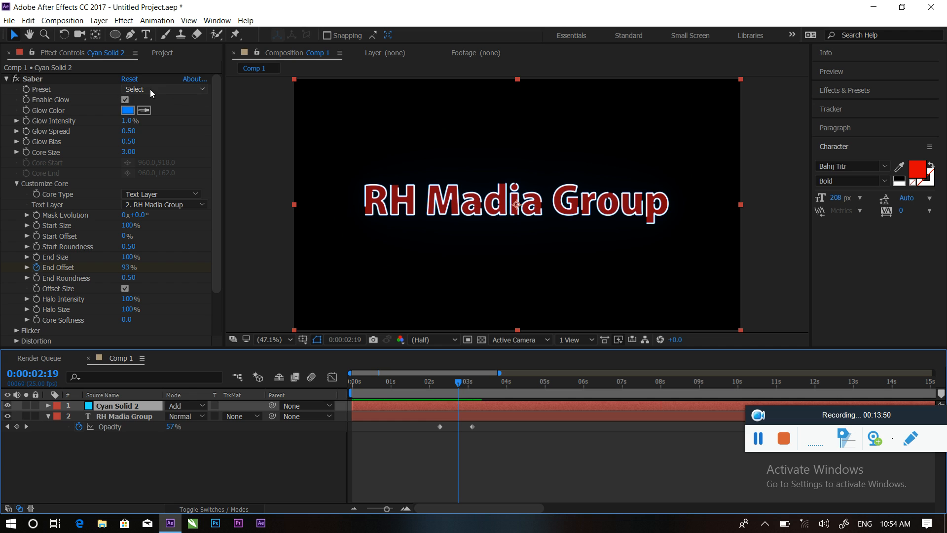
pyautogui.click(164, 89)
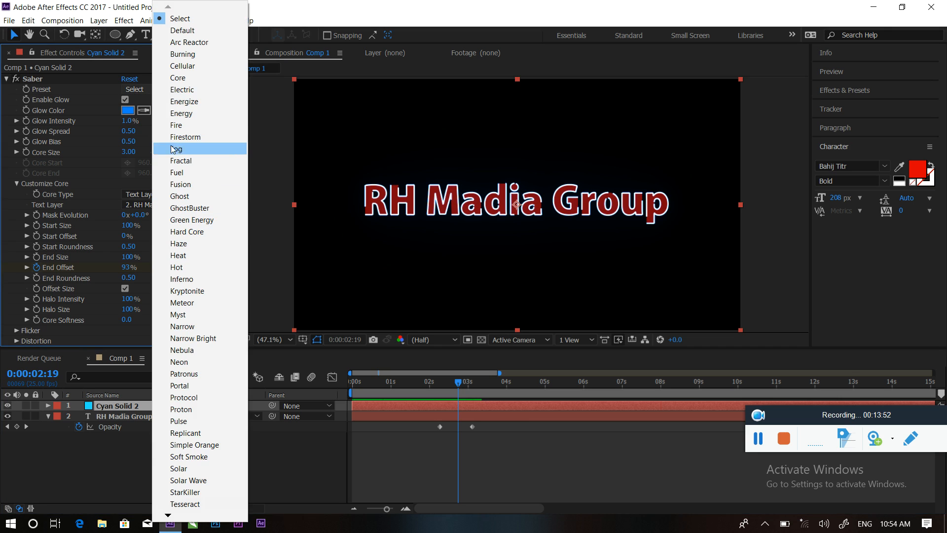
pyautogui.click(186, 125)
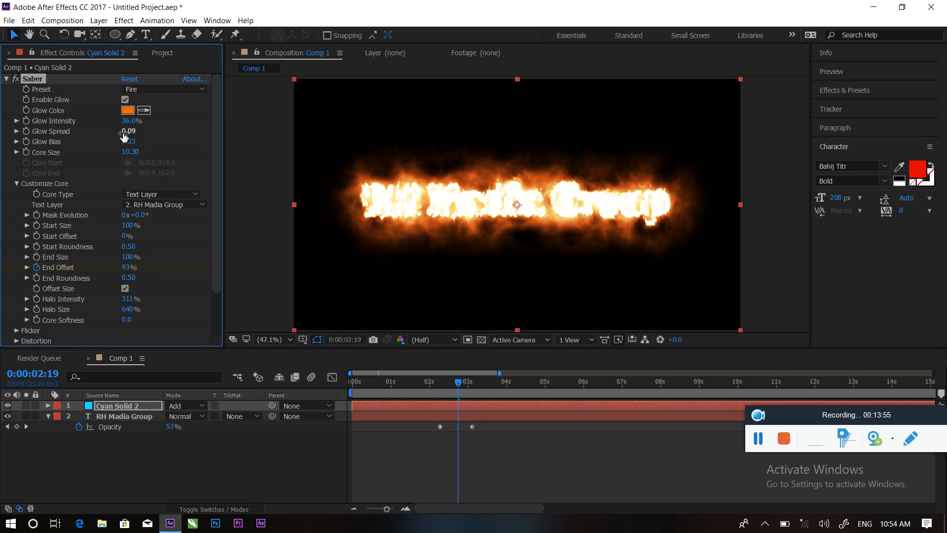
pyautogui.moveTo(126, 124); pyautogui.dragTo(100, 121)
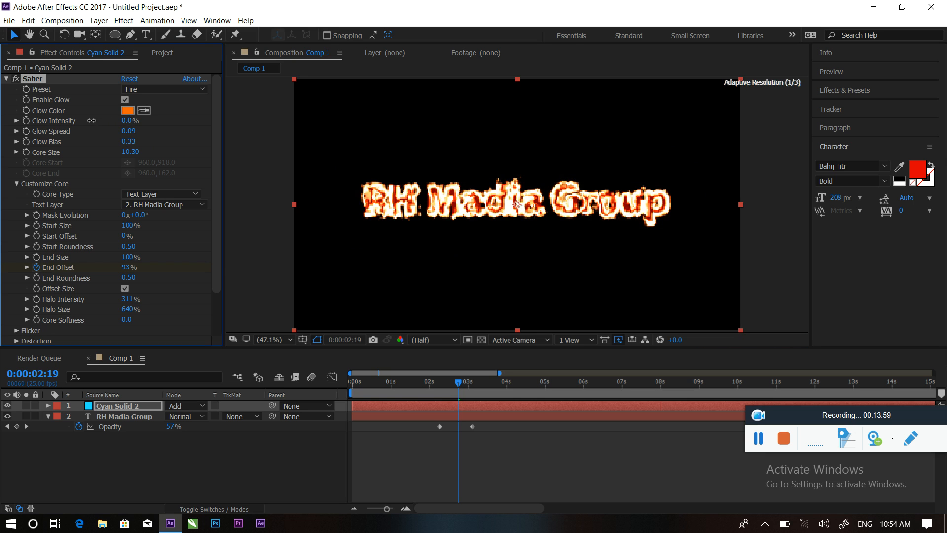
pyautogui.moveTo(459, 384); pyautogui.dragTo(315, 377)
pyautogui.press('space')
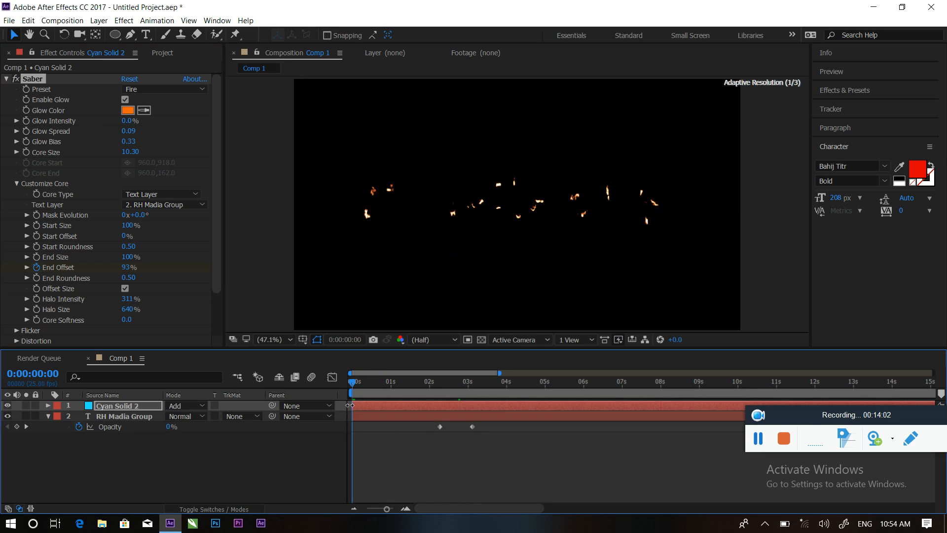
pyautogui.click(366, 386)
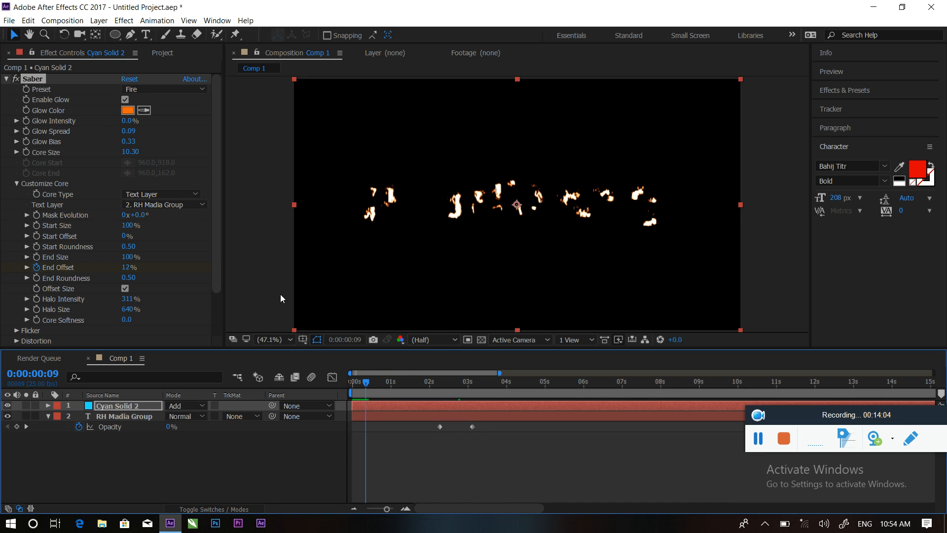
# Try the Hot preset for Saber on Cyan Solid 2, then return the preset choice to Select.
pyautogui.click(152, 89)
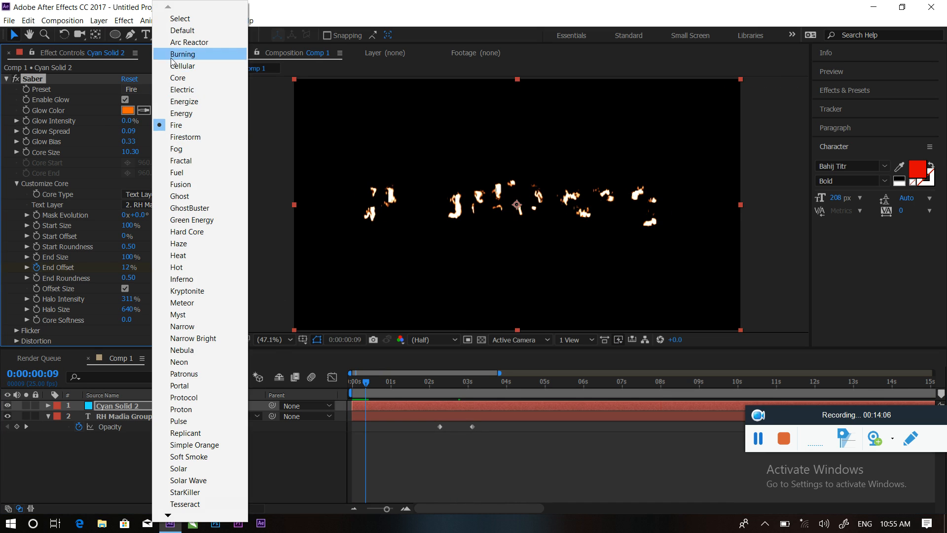
pyautogui.click(185, 267)
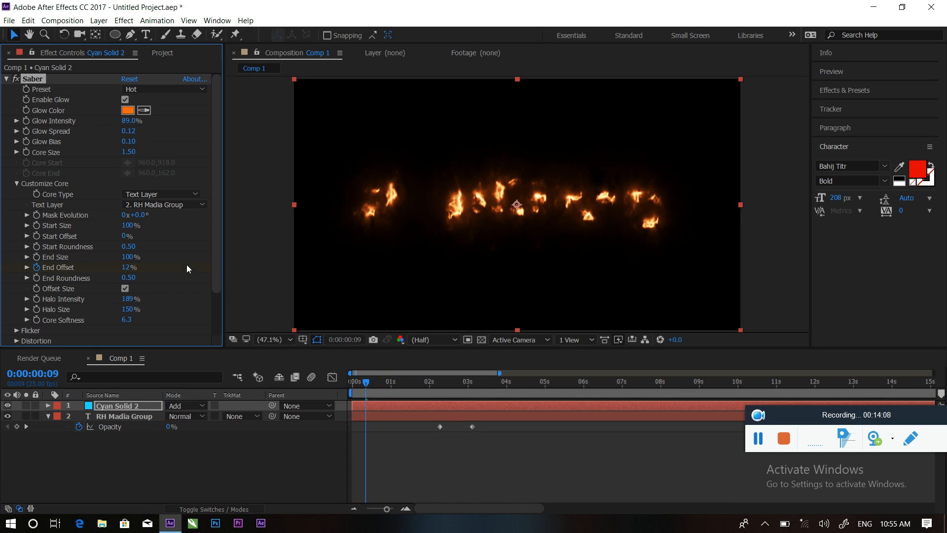
pyautogui.click(144, 90)
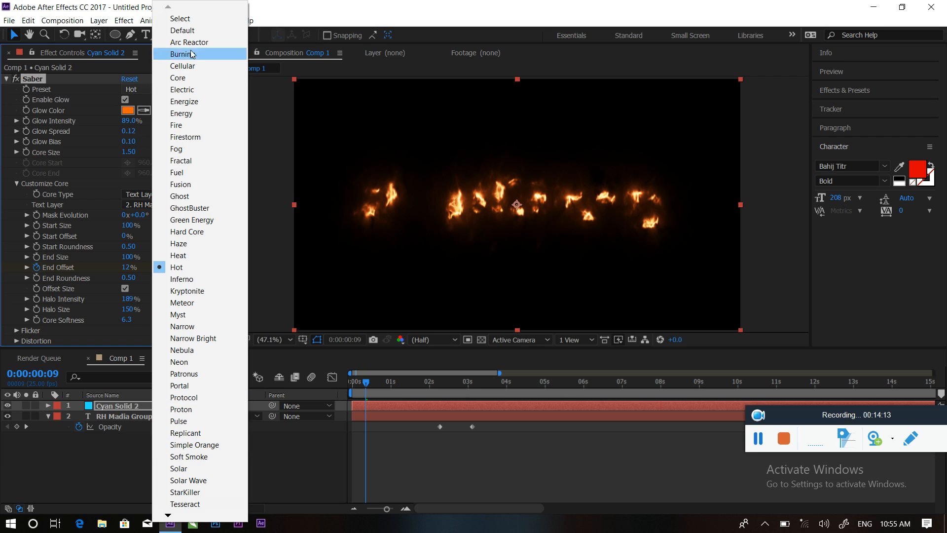
pyautogui.click(186, 18)
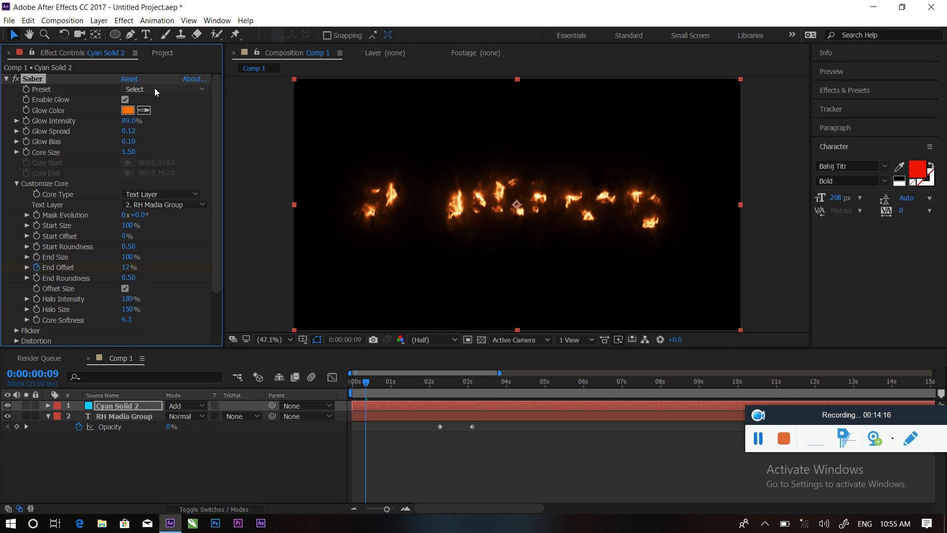
# Apply the Default preset to Saber on Cyan Solid 2 and preview the glowing text outline animation.
pyautogui.click(150, 93)
pyautogui.click(182, 31)
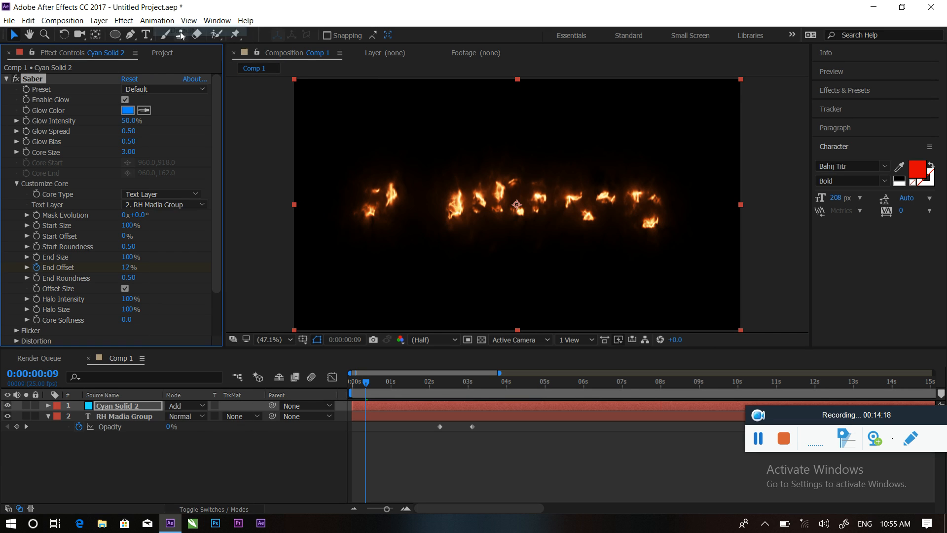
pyautogui.press('space')
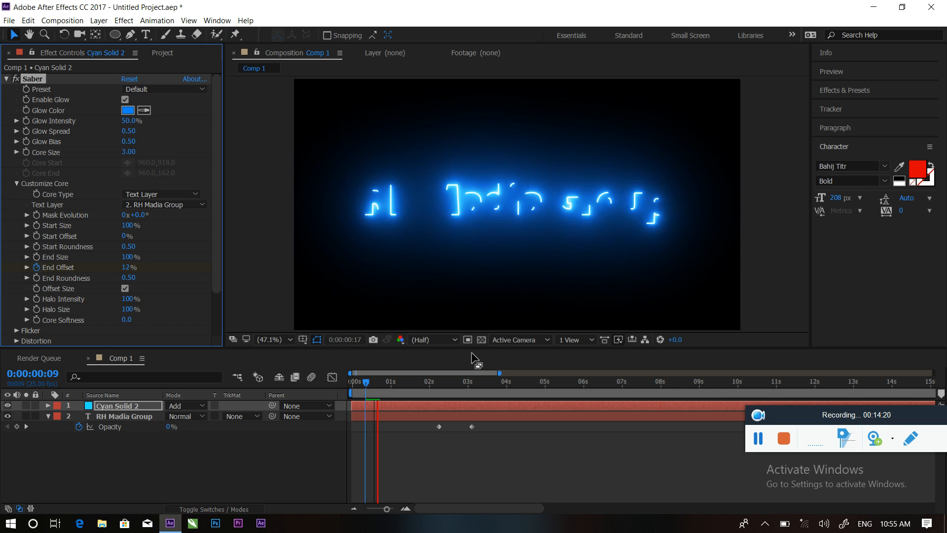
pyautogui.press('space')
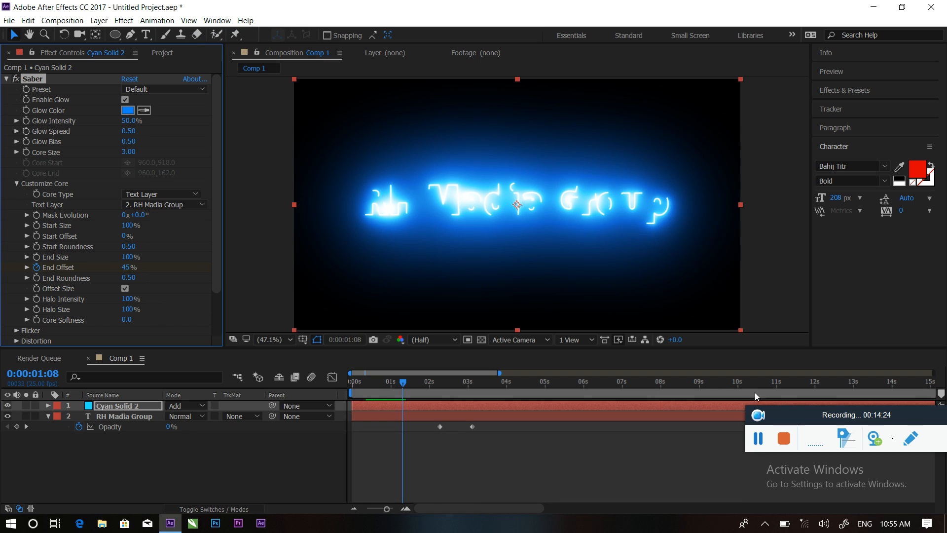
pyautogui.moveTo(796, 422); pyautogui.dragTo(744, 412)
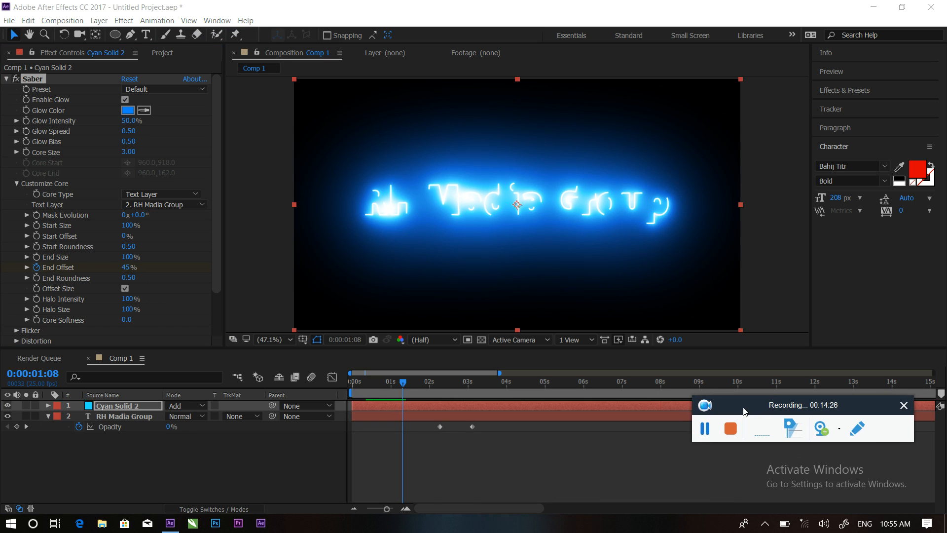